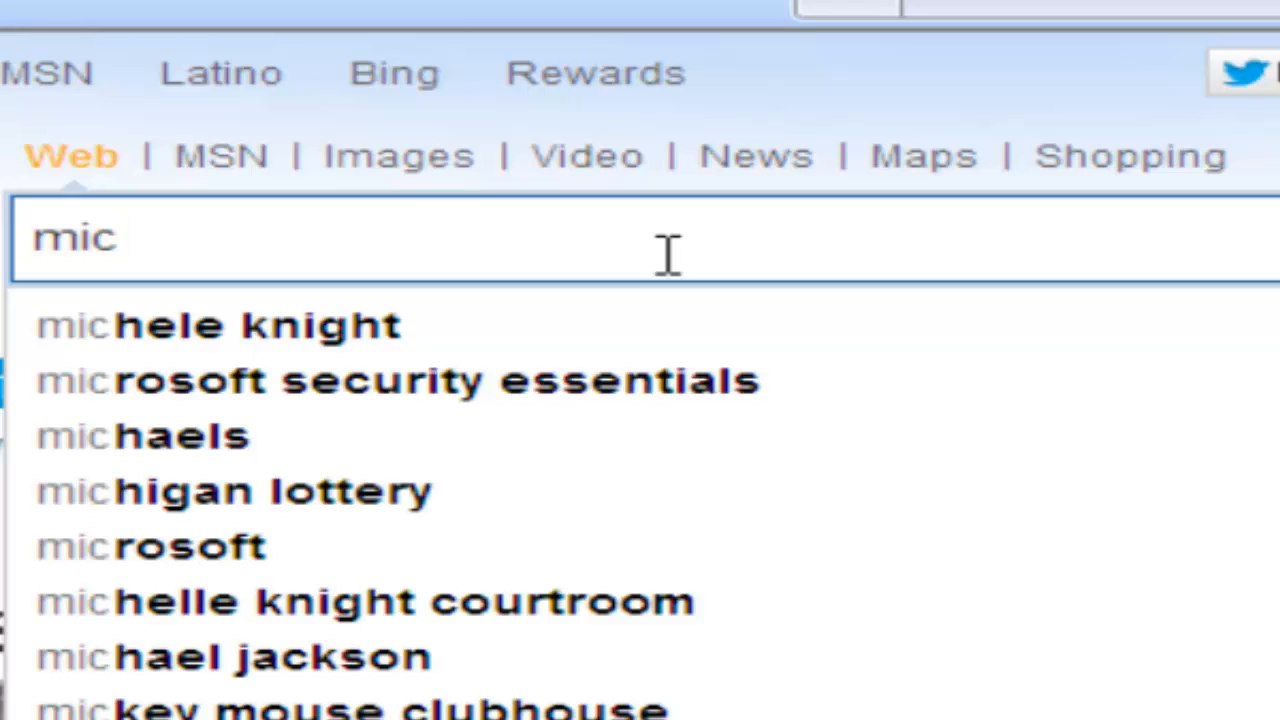
Step: Search Bing for 'microsoft remote admin tools for windows vista', correcting the typos in the query
type("r")
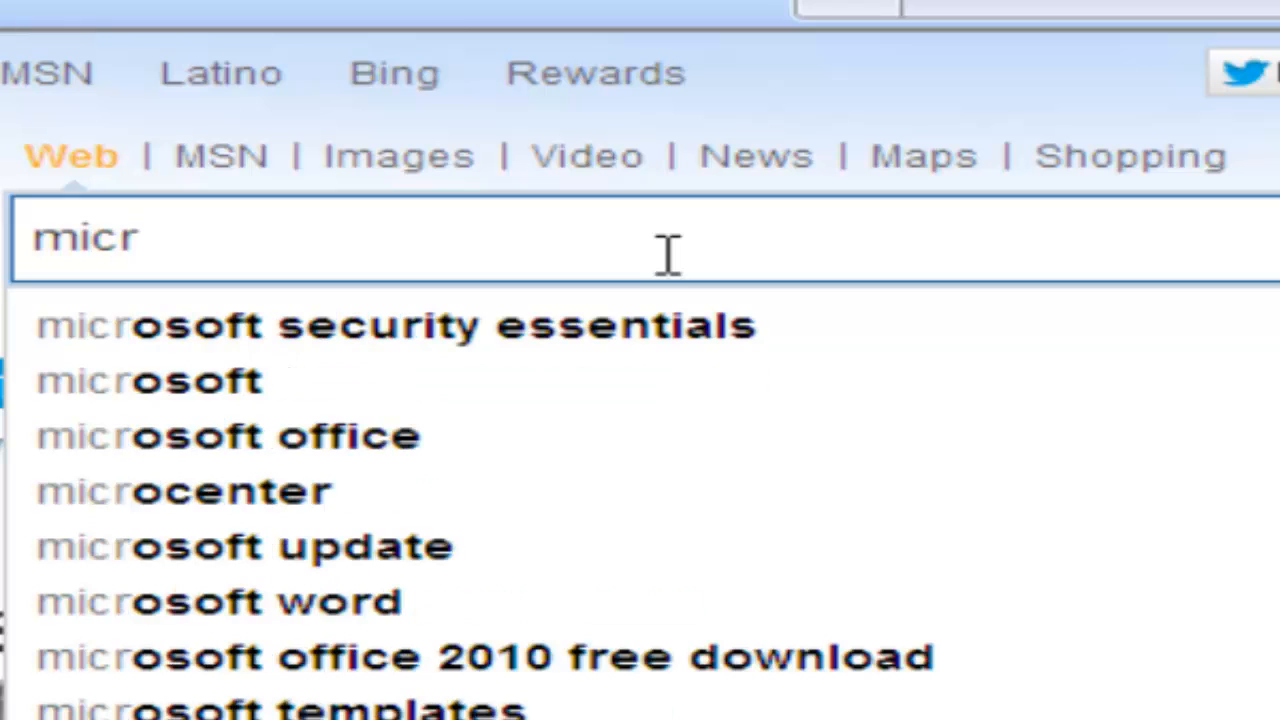
type("osoft remote")
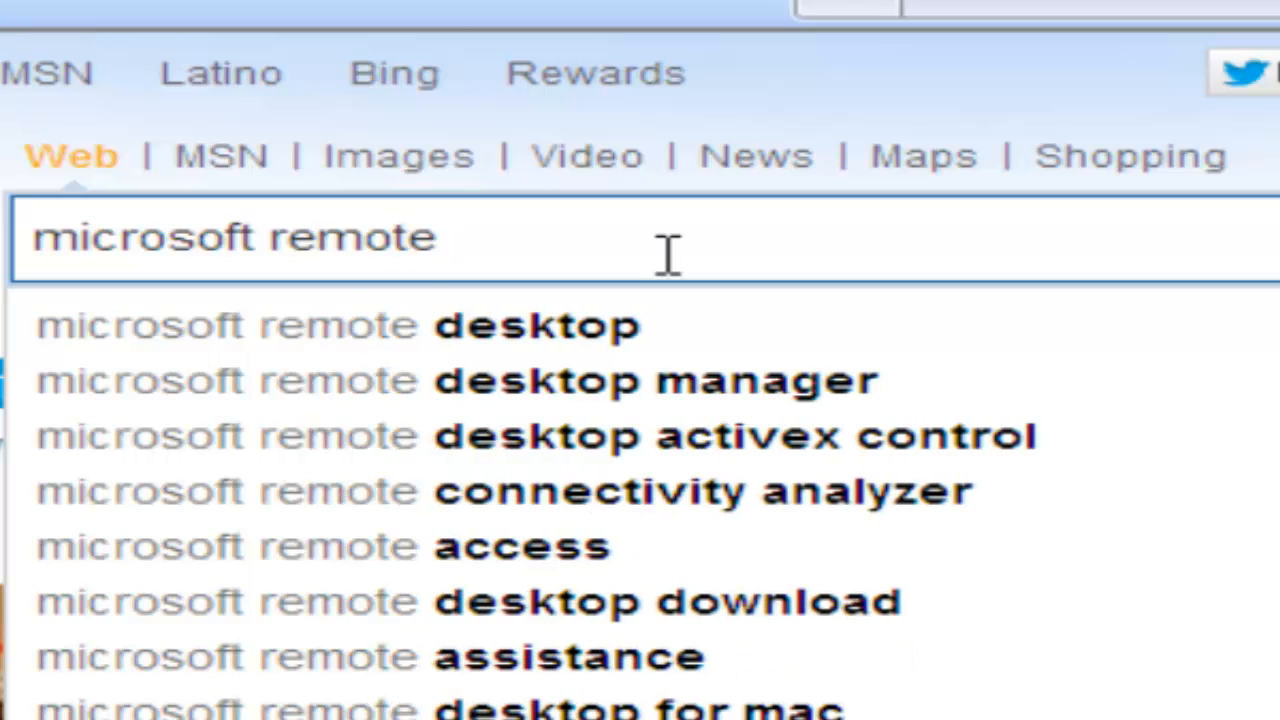
type(" ad")
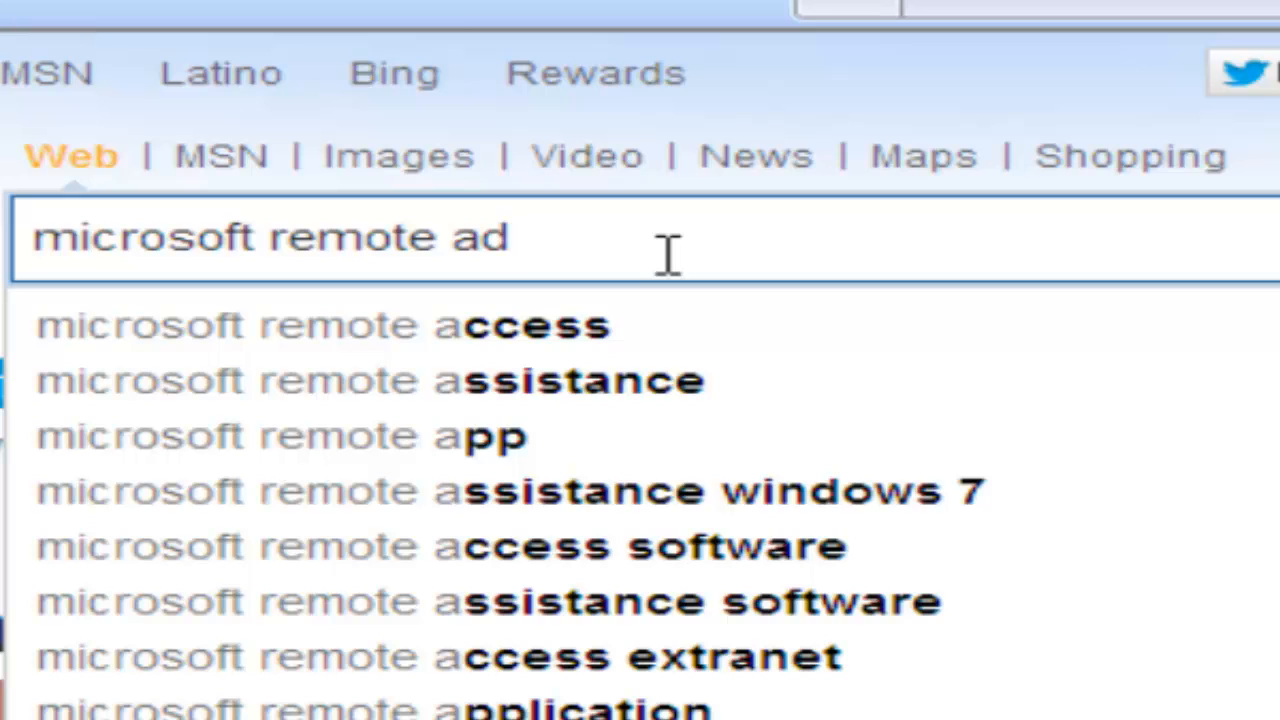
type("mi")
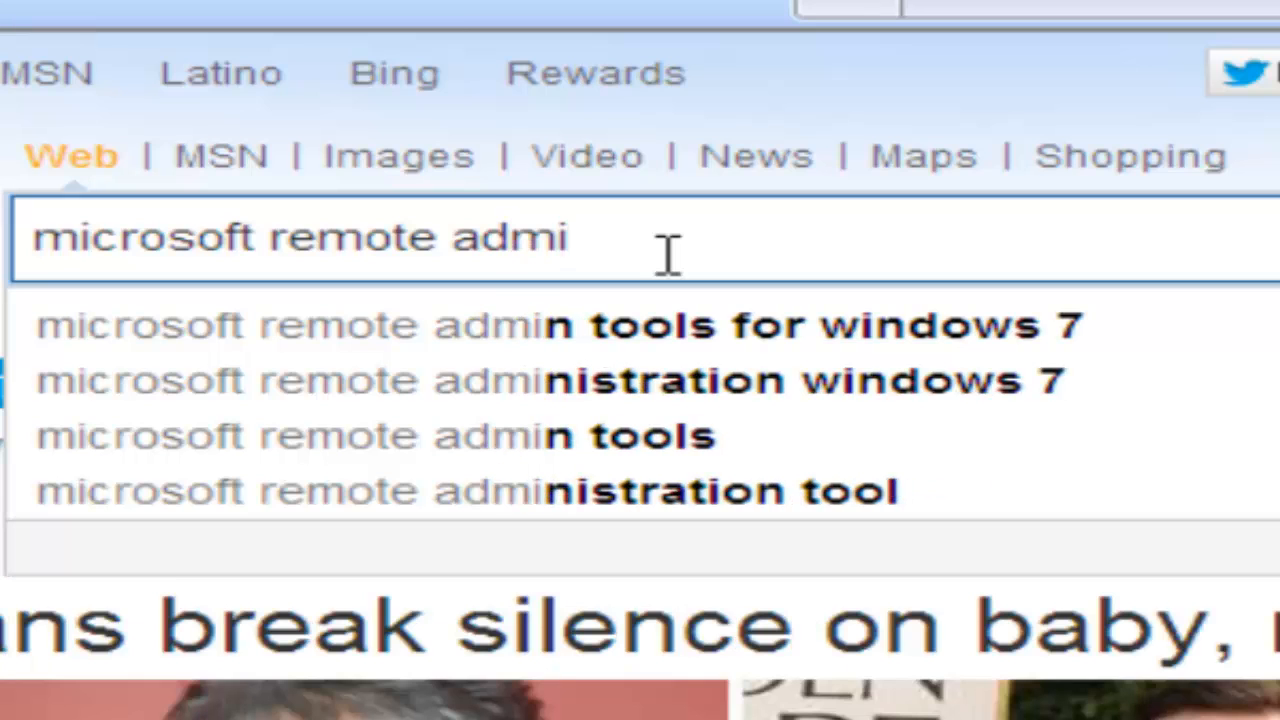
key("Down")
key("BackSpace")
type("v")
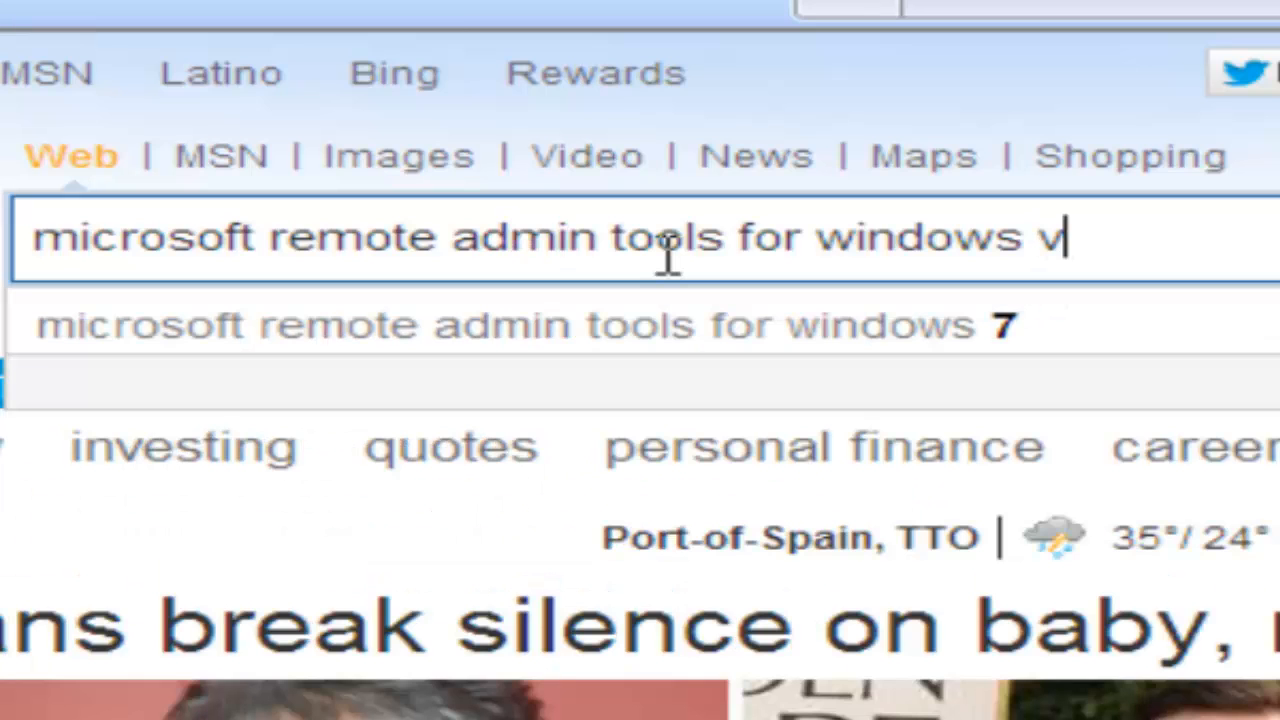
type("itsa")
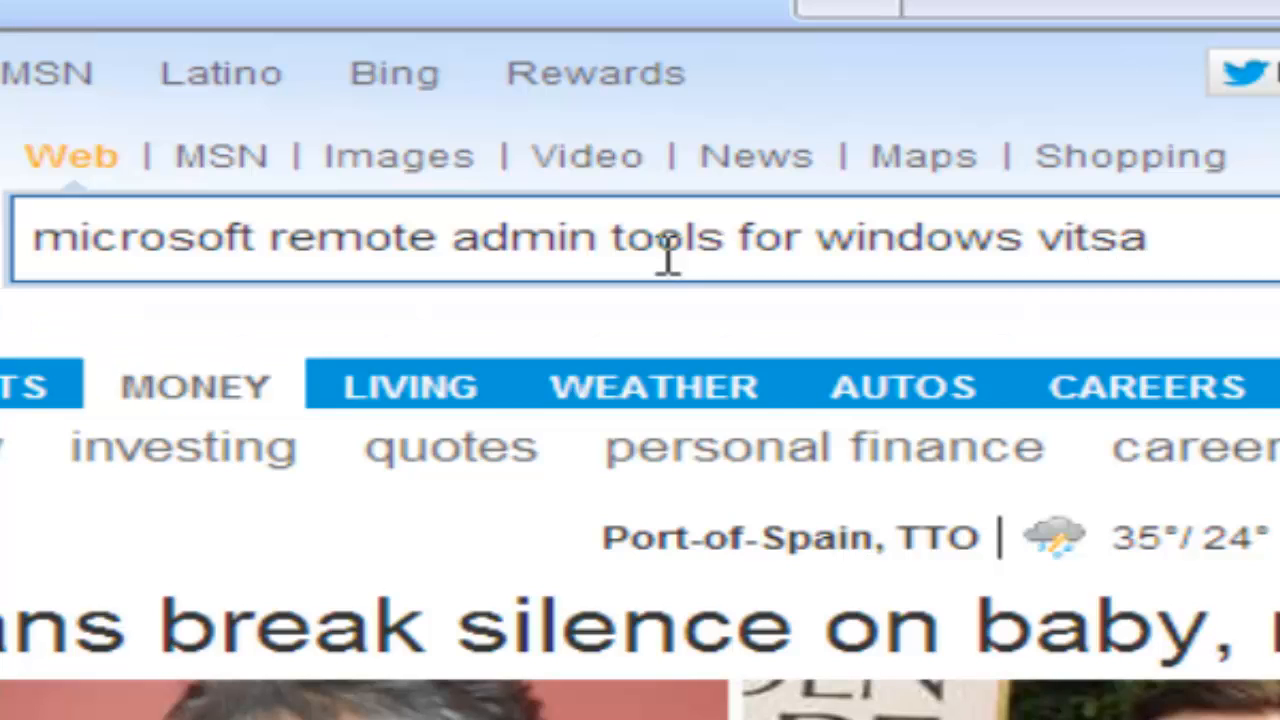
key("BackSpace")
key("BackSpace")
key("BackSpace")
type("s")
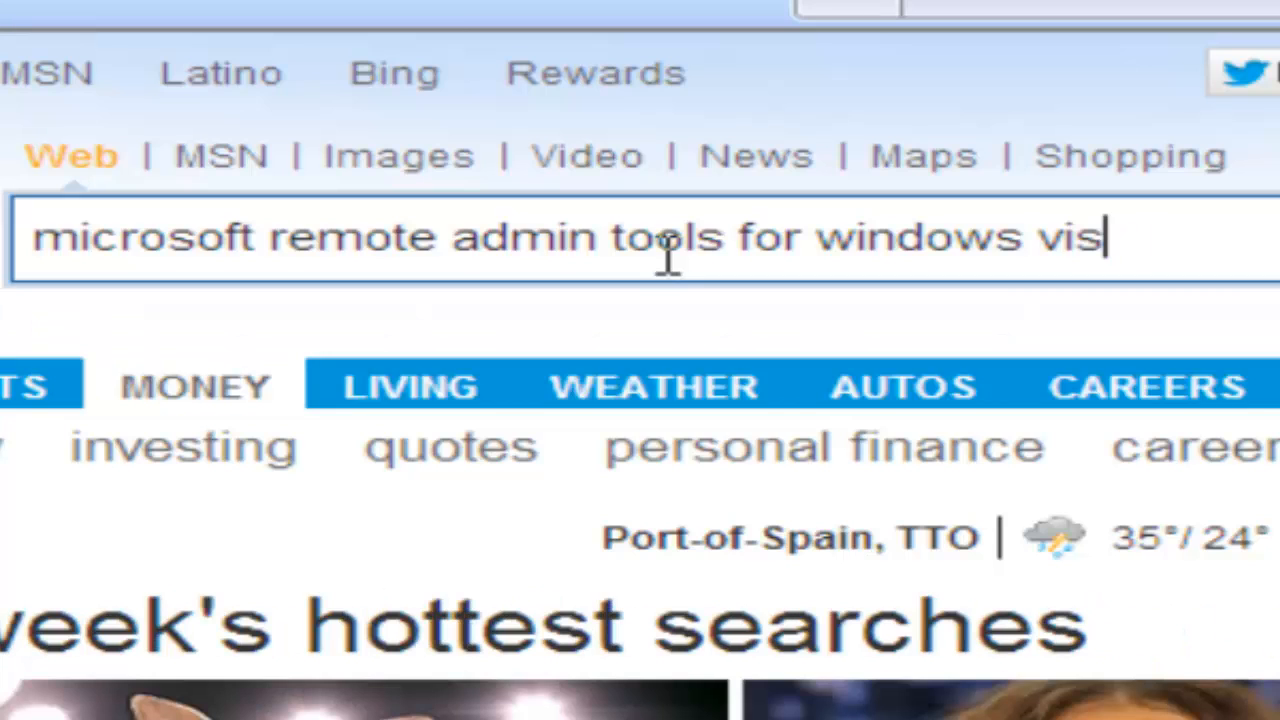
type("ta")
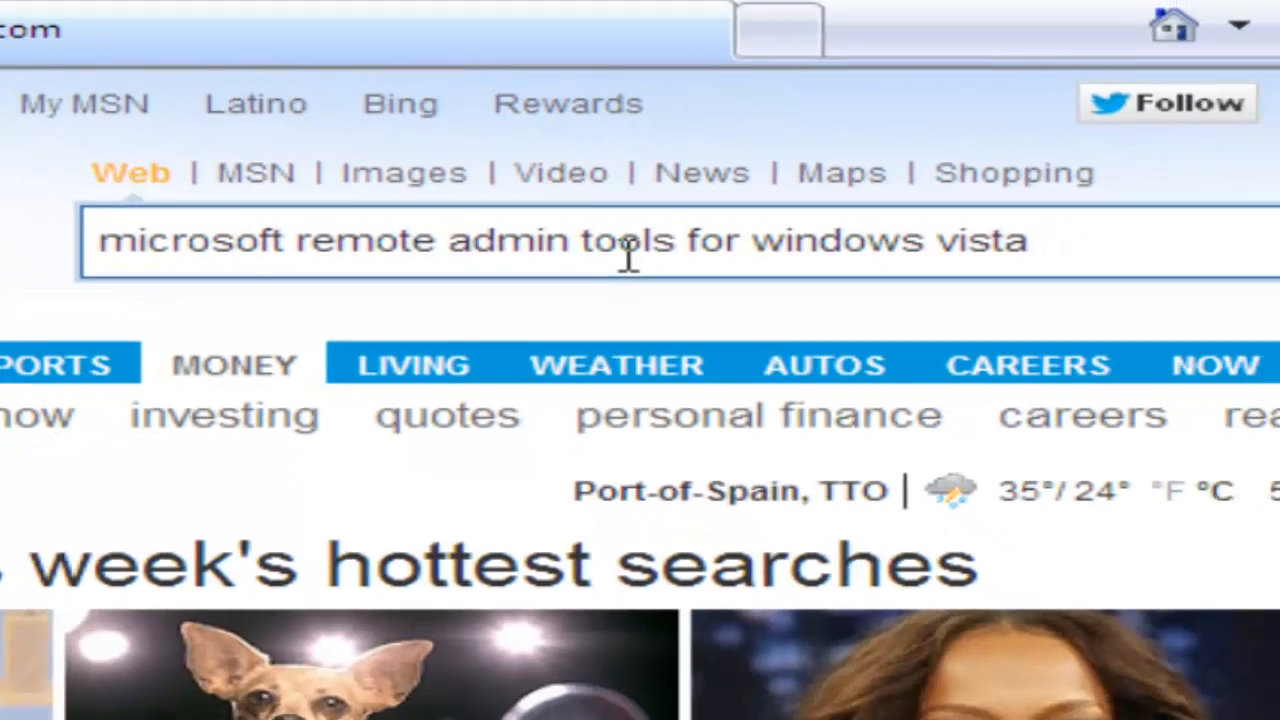
key("Return")
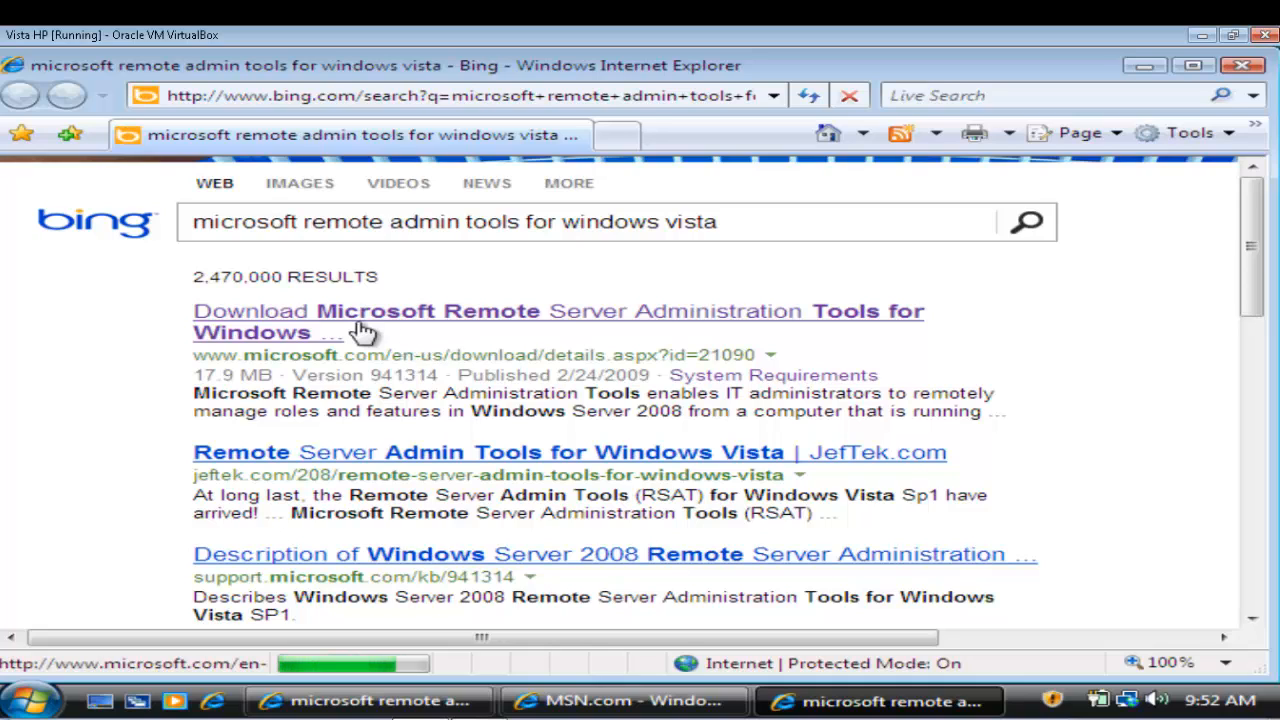
Step: Open the Remote Server Administration Tools download page and expand its Details (KB941314, 17.9 MB)
left_click(283, 326)
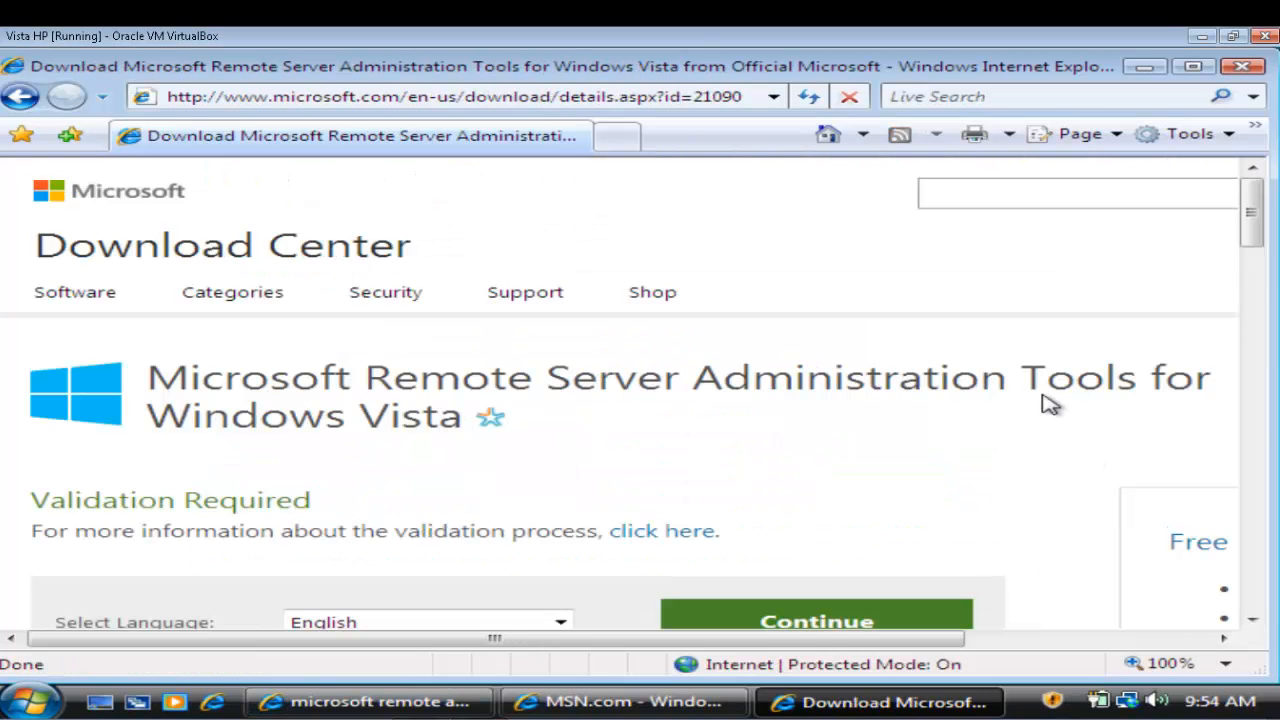
scroll(841, 382, "down", 1)
scroll(835, 378, "down", 6)
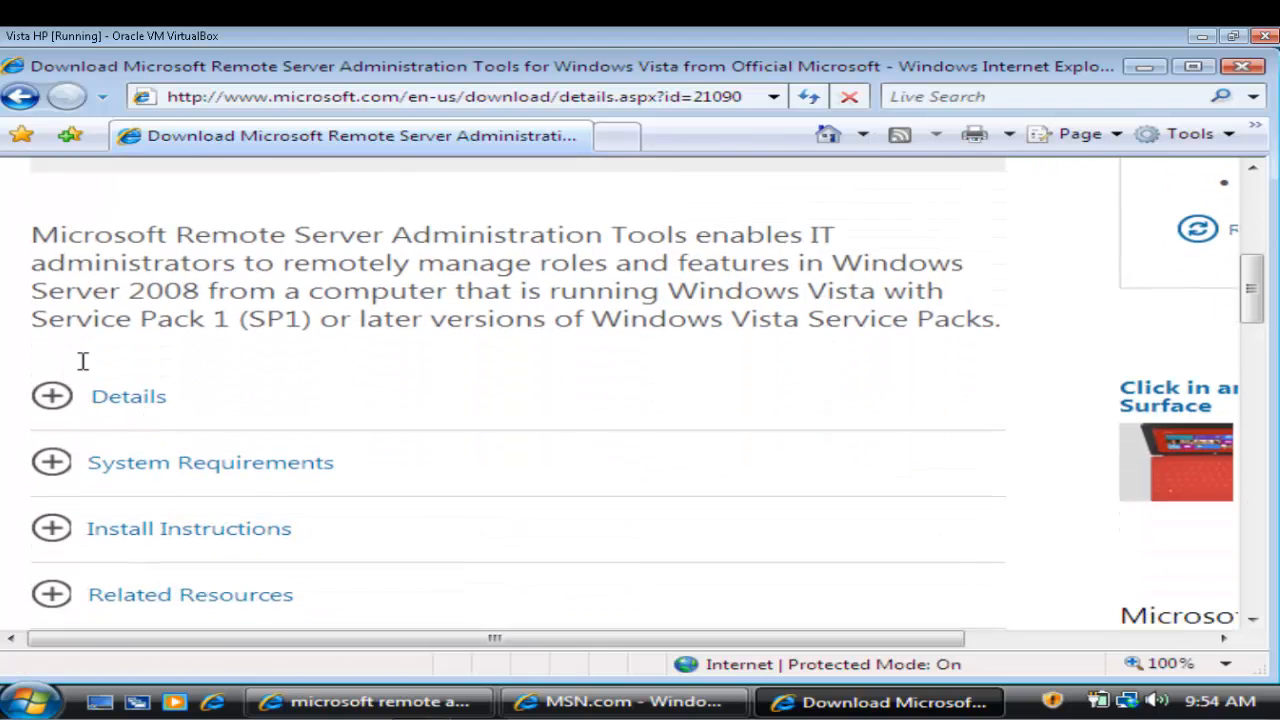
left_click(55, 405)
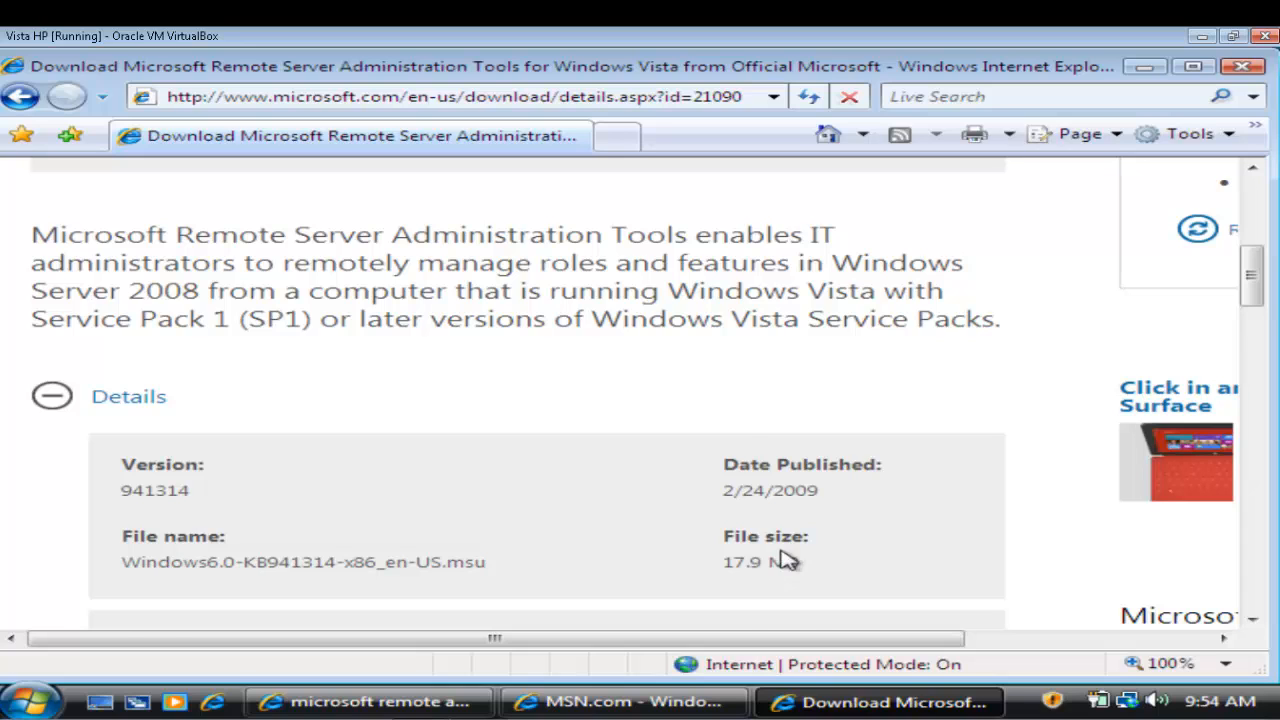
scroll(778, 552, "up", 3)
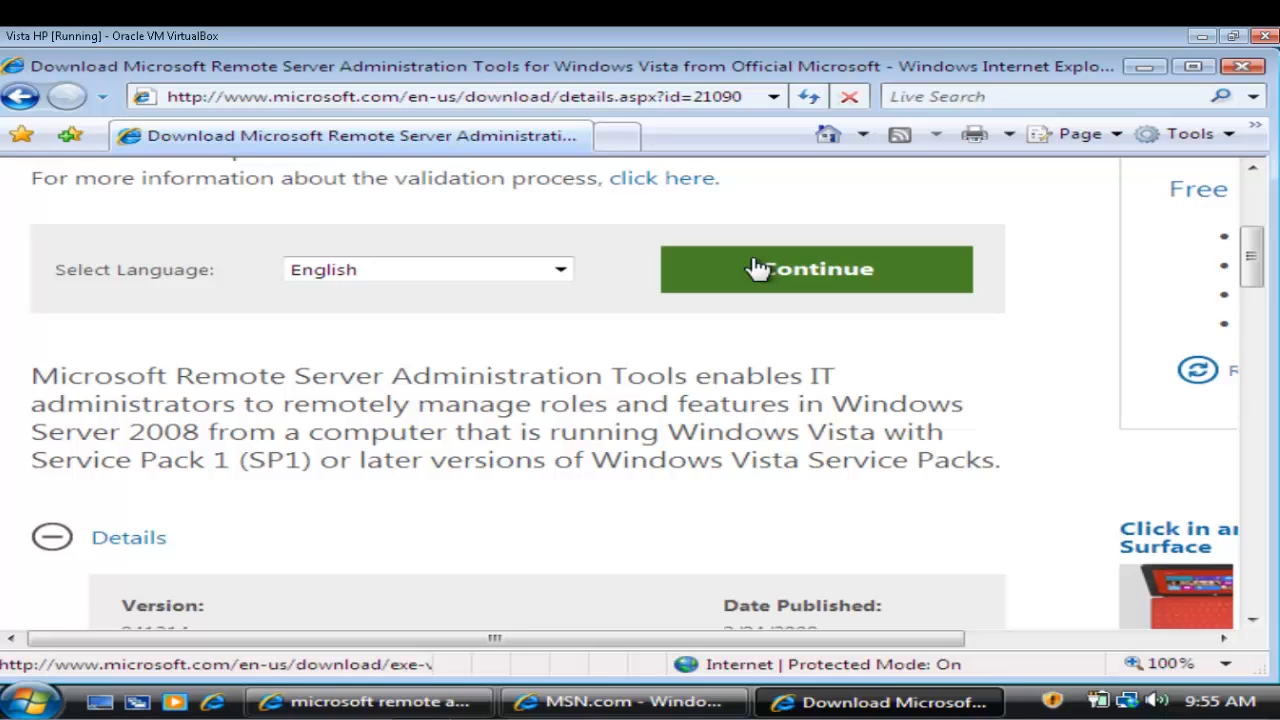
Step: Continue past validation in English and press Download for the Remote Server Administration Tools package
left_click(757, 268)
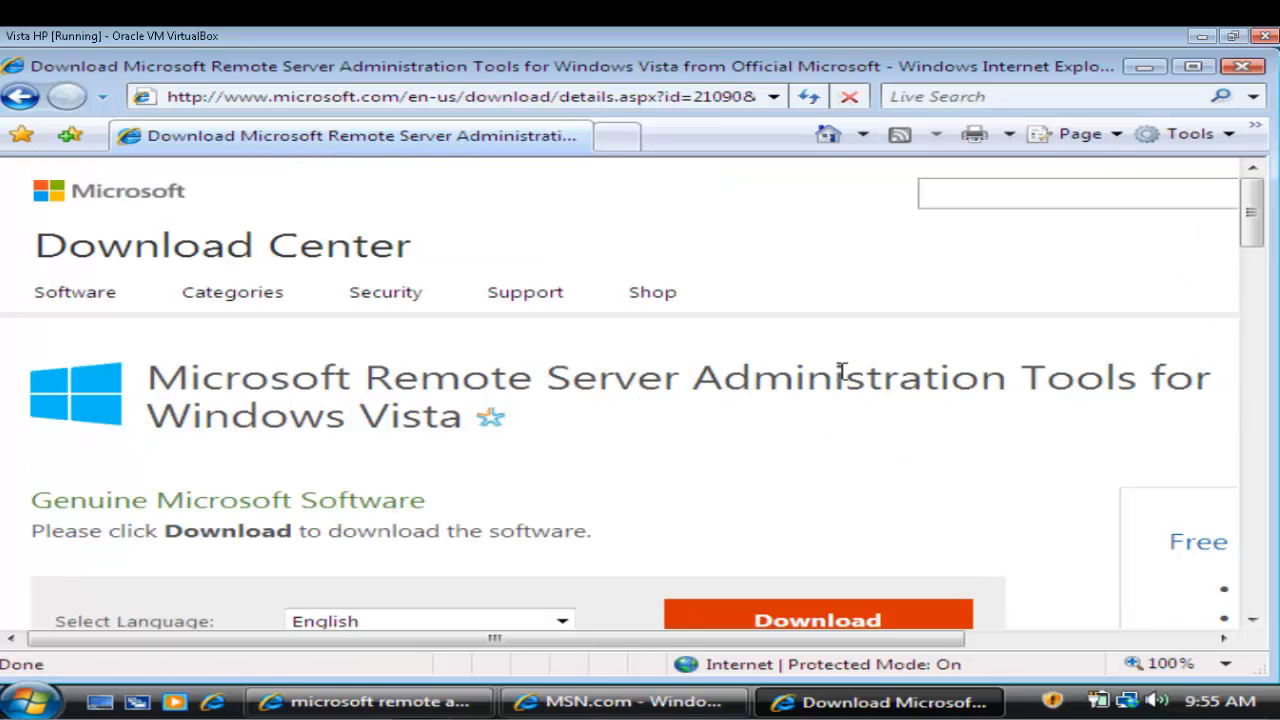
scroll(842, 369, "down", 2)
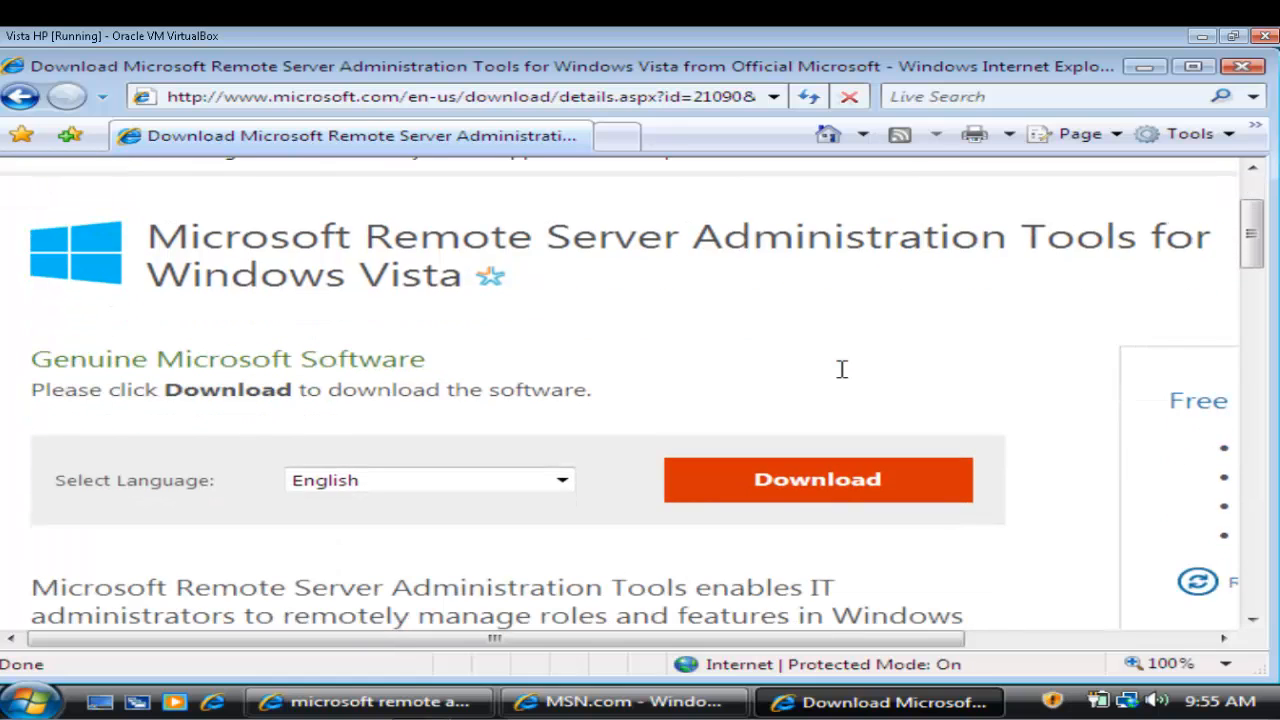
scroll(822, 380, "down", 2)
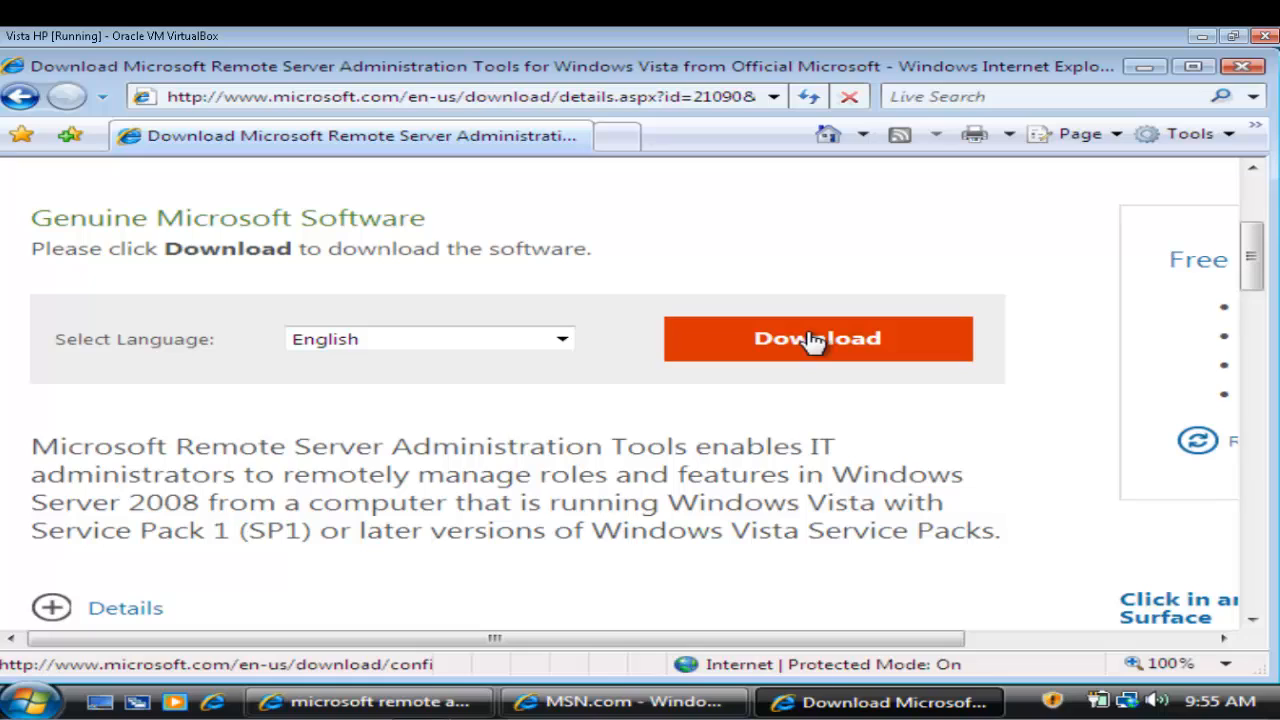
left_click(812, 341)
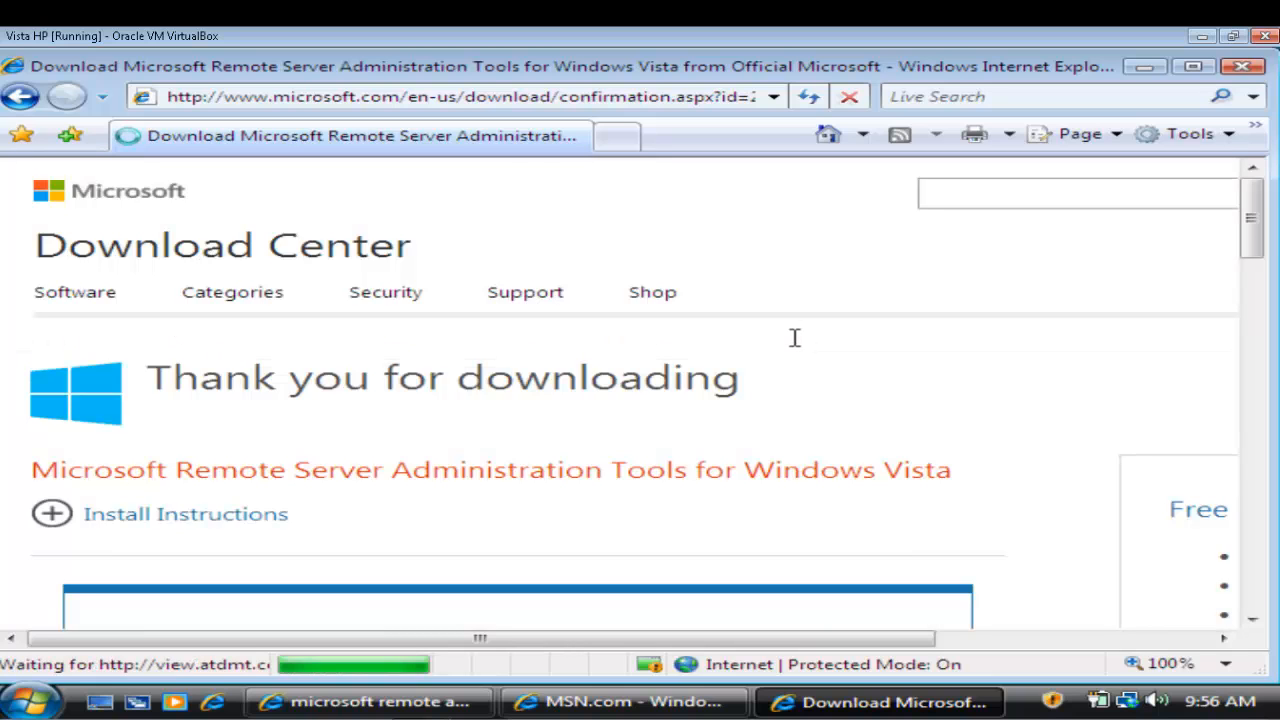
scroll(386, 449, "down", 1)
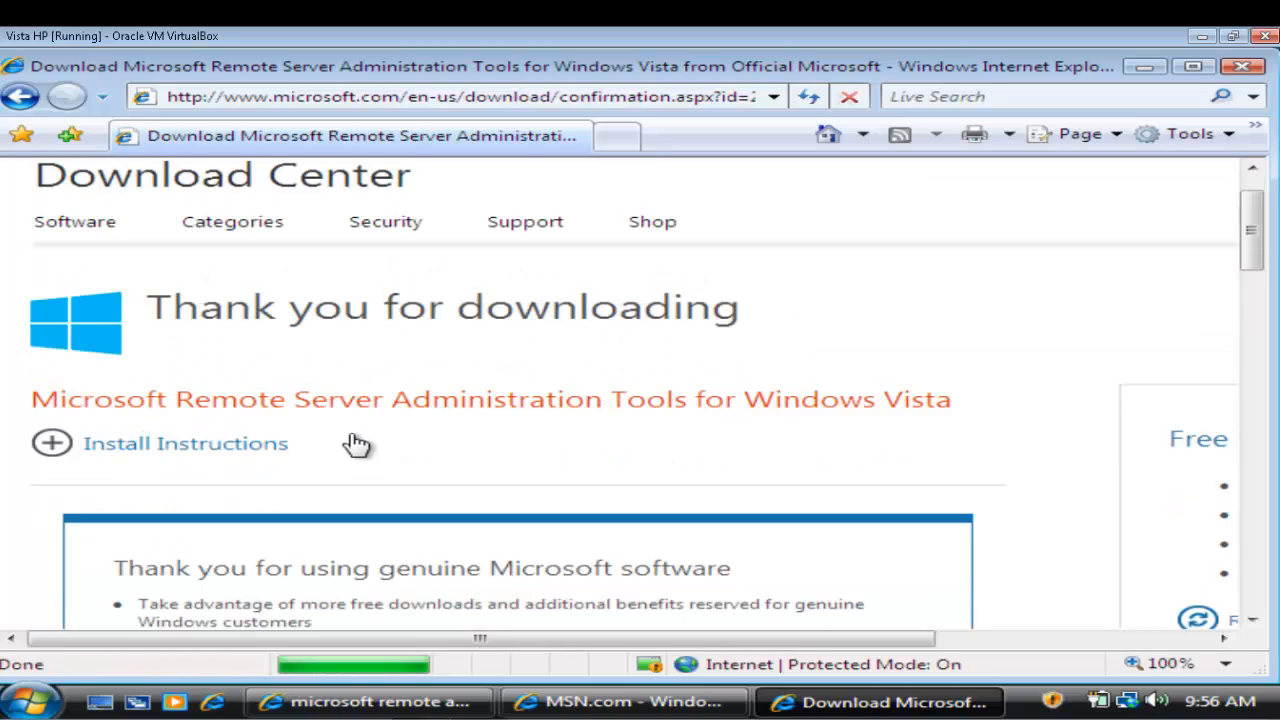
scroll(354, 443, "down", 1)
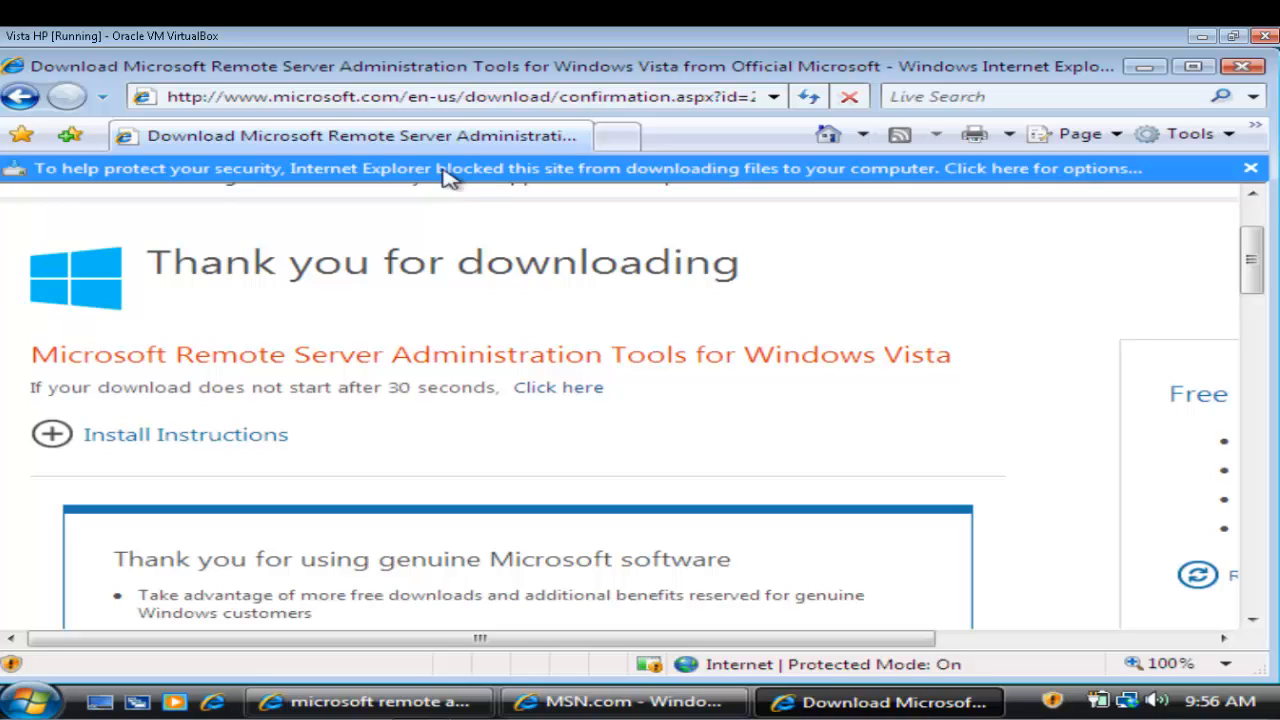
Step: Unblock the Windows6.0-KB941314-x86_en-US.msu download from the information bar, then cancel the File Download prompt
left_click(447, 176)
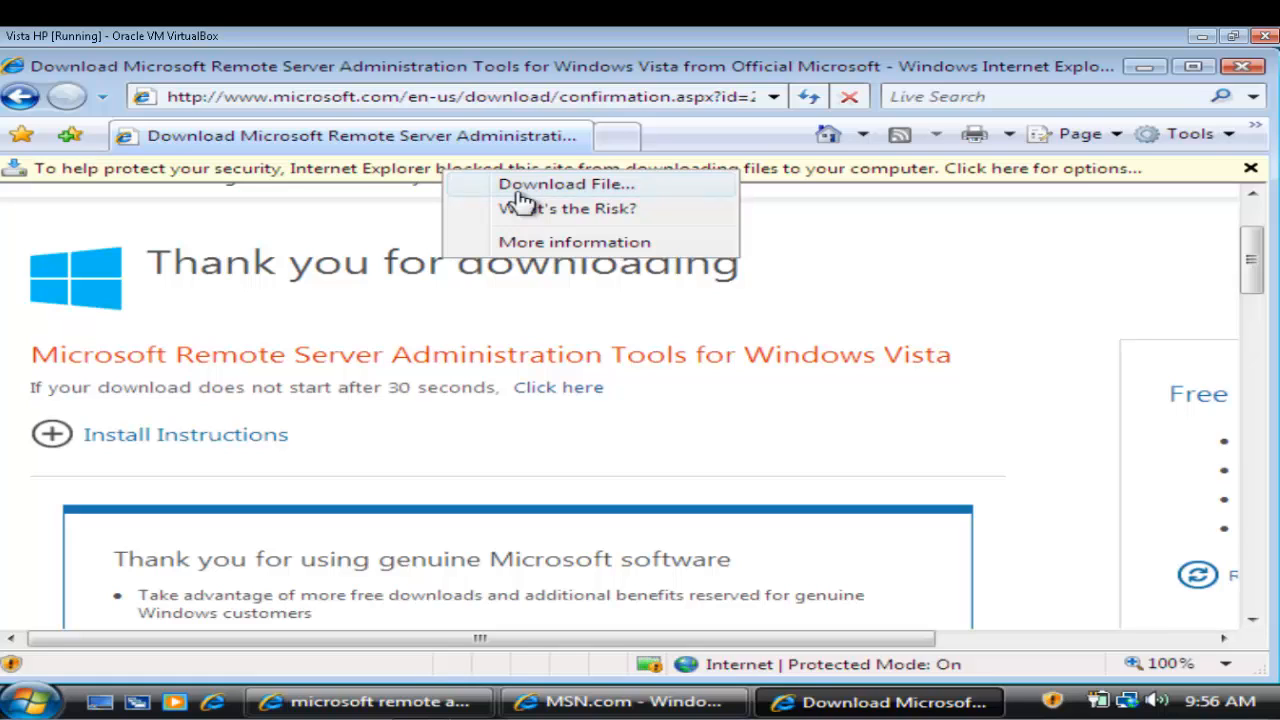
left_click(521, 199)
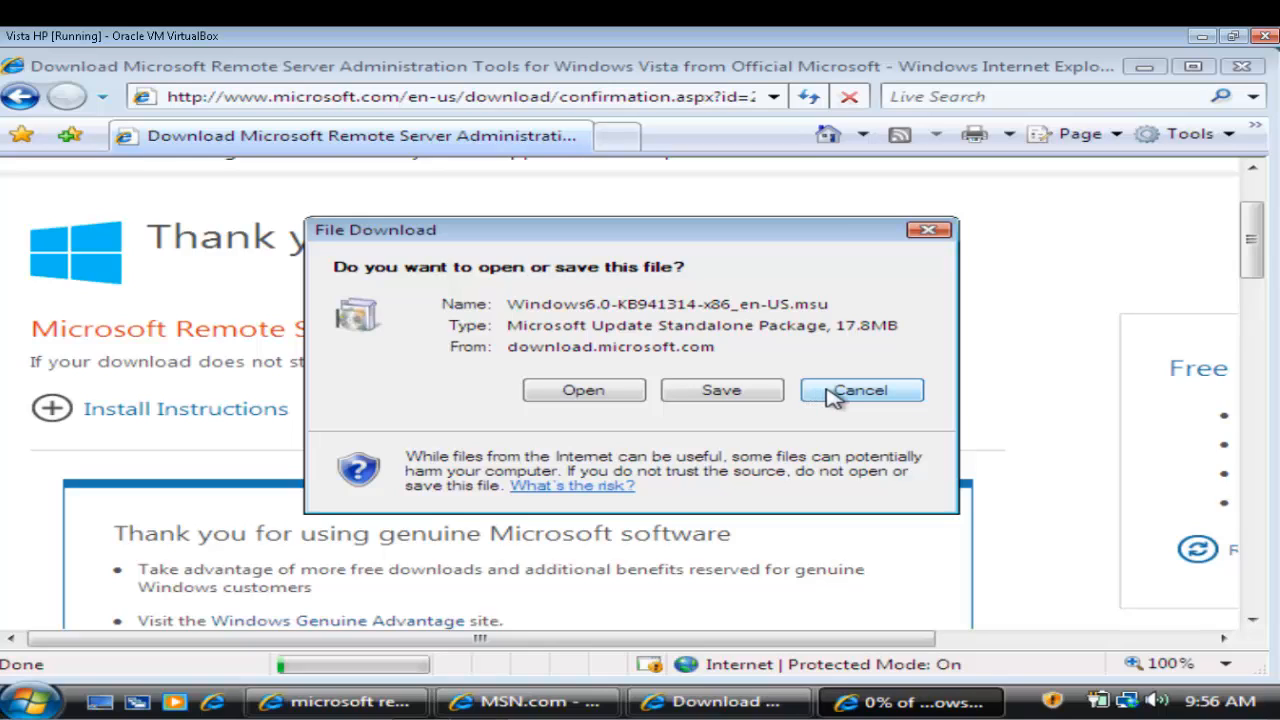
left_click(828, 393)
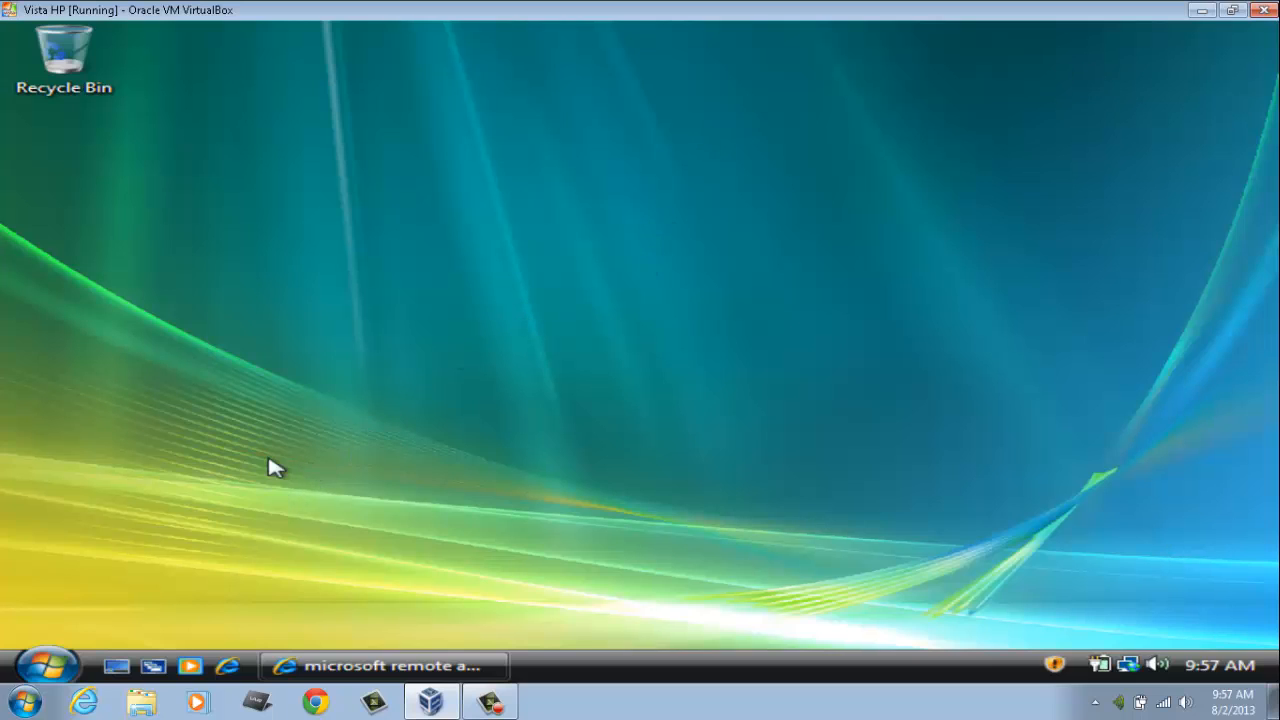
Step: Go to Control Panel > Programs and Features and choose 'Turn Windows features on or off'
left_click(47, 665)
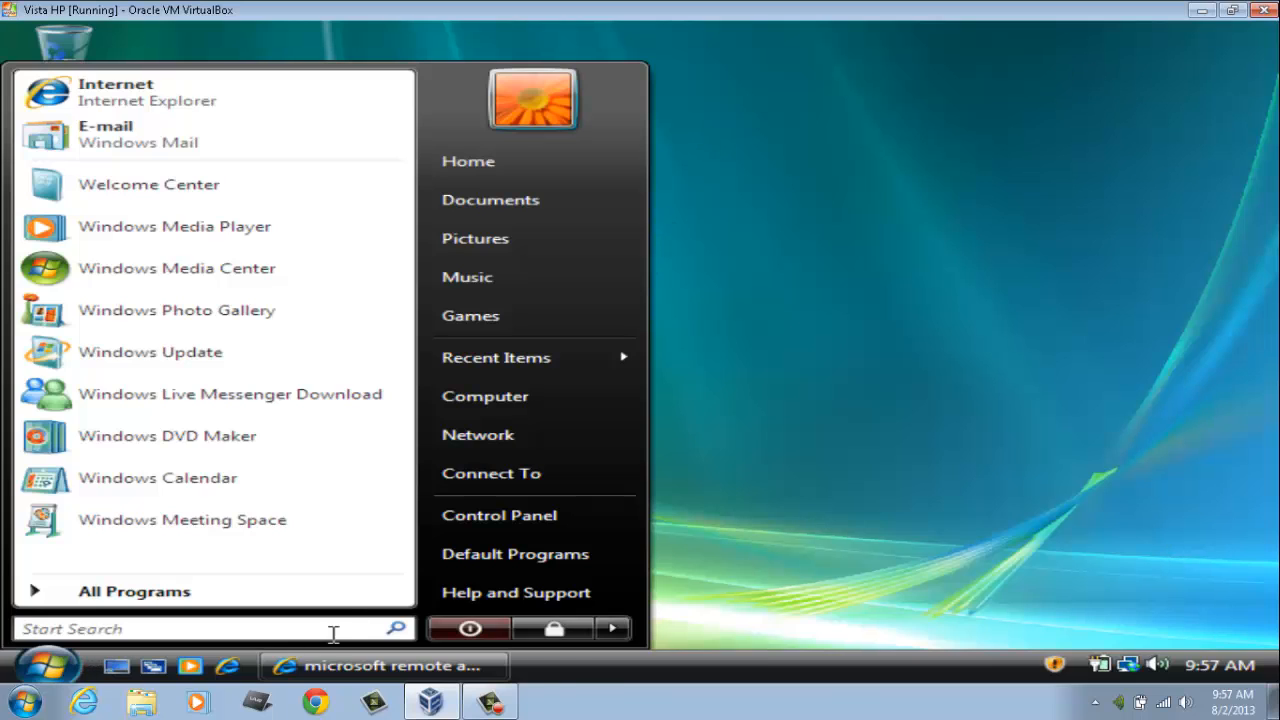
left_click(484, 513)
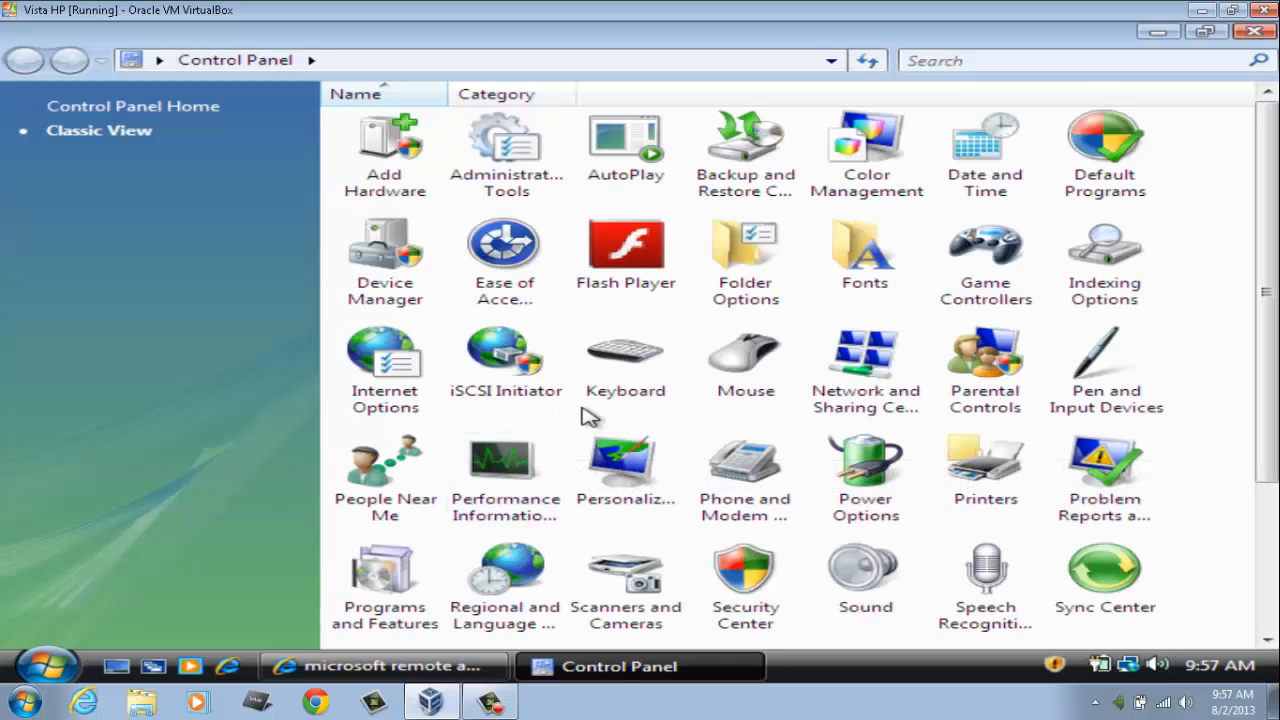
double_click(380, 606)
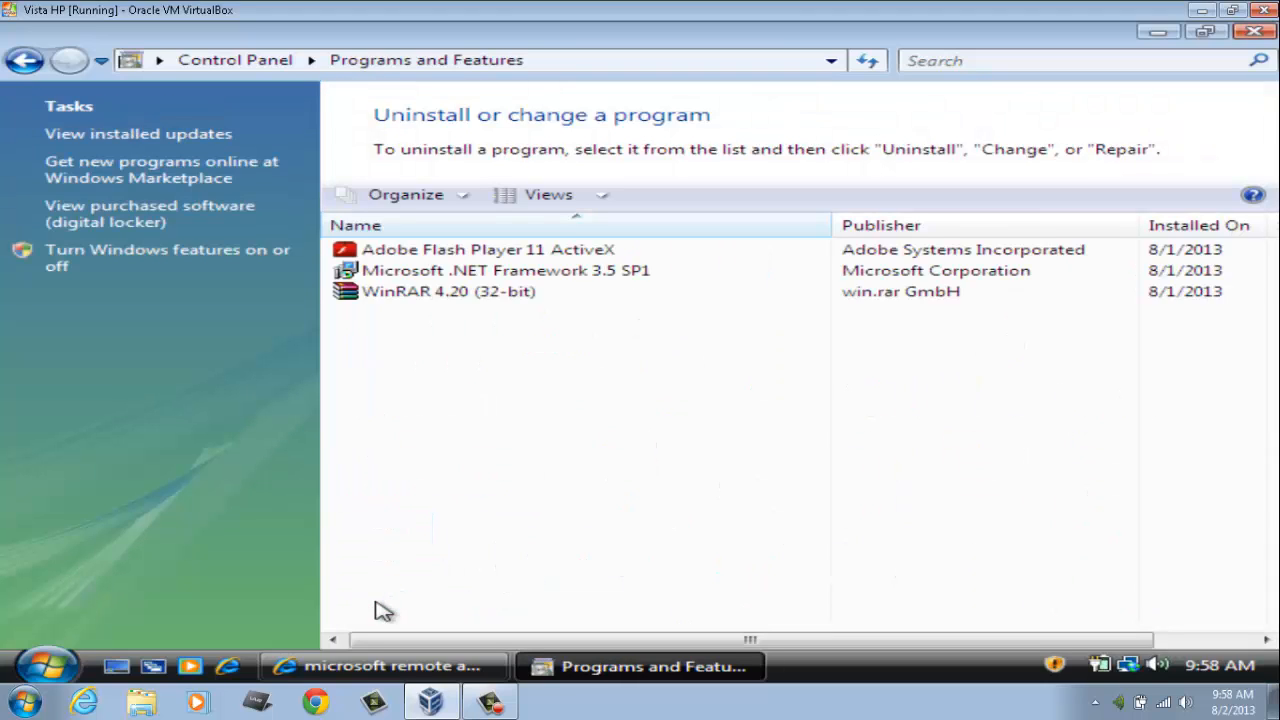
left_click(160, 254)
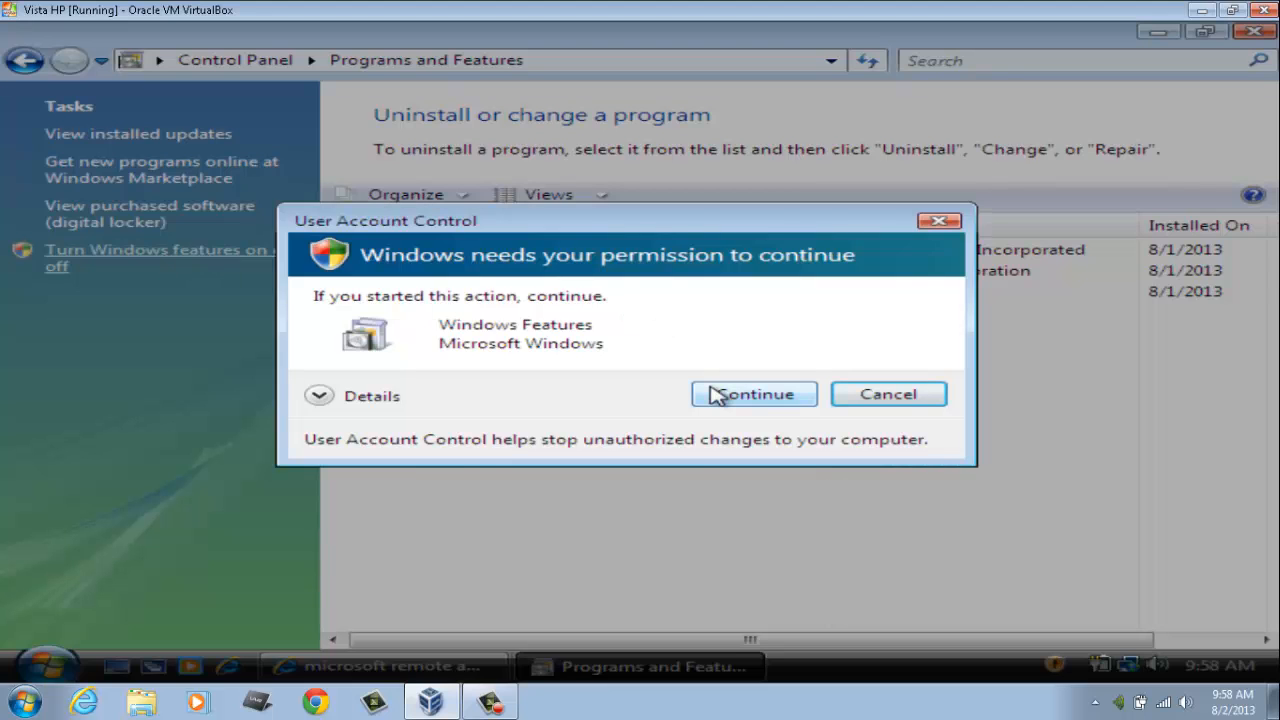
Step: Approve the UAC prompt and tick Remote Server Administration Tools in Windows Features
left_click(716, 393)
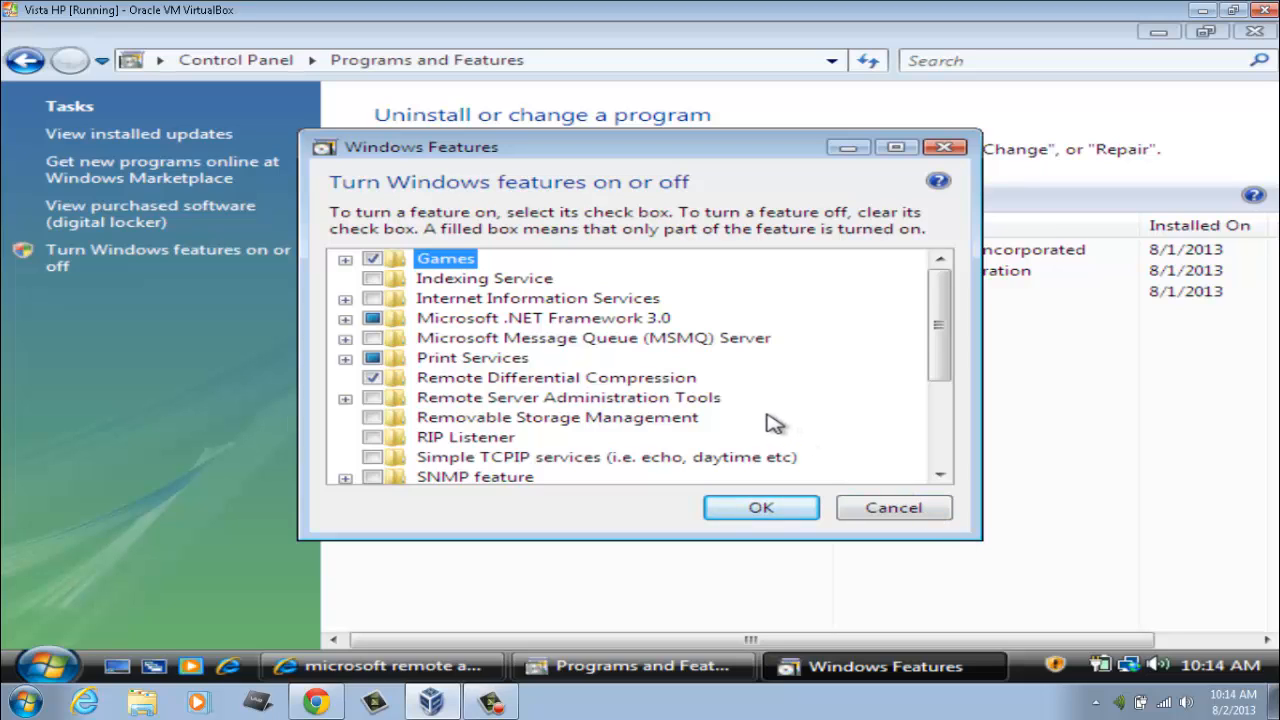
mouse_move(465, 410)
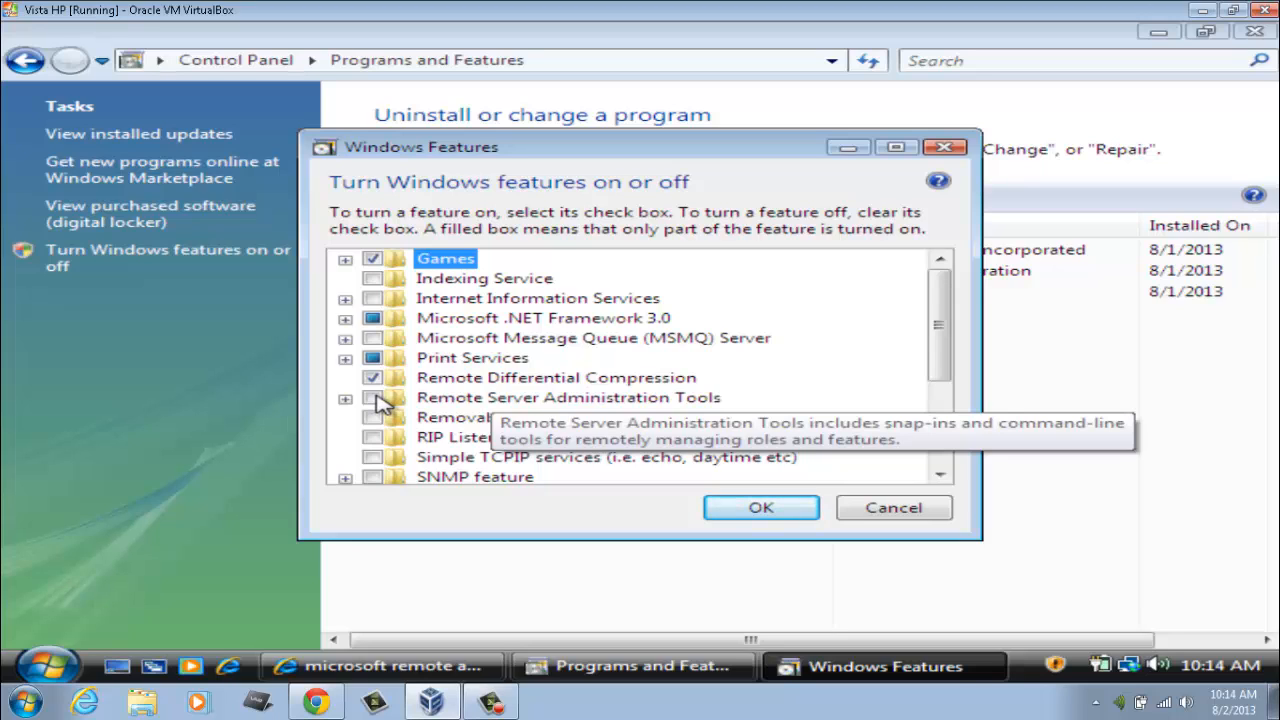
left_click(373, 398)
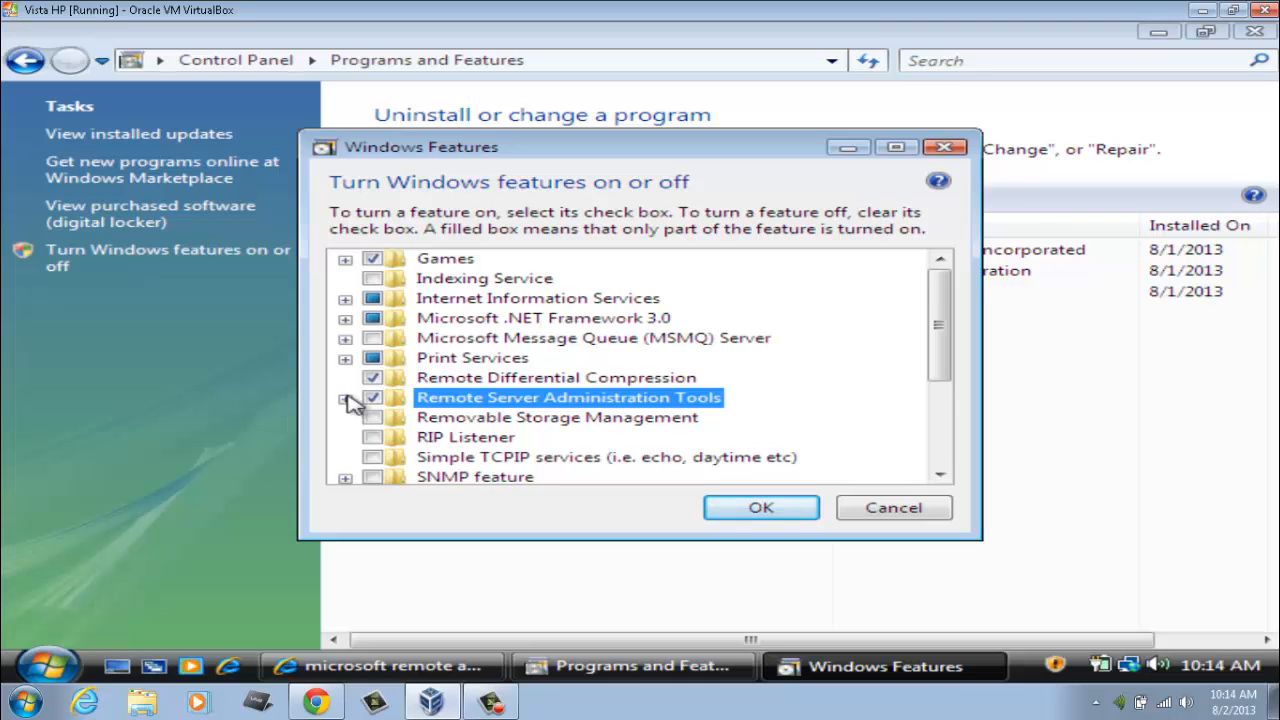
Step: Expand Feature and Role Administration Tools and verify every tool, including DHCP and DNS, is checked
left_click(345, 398)
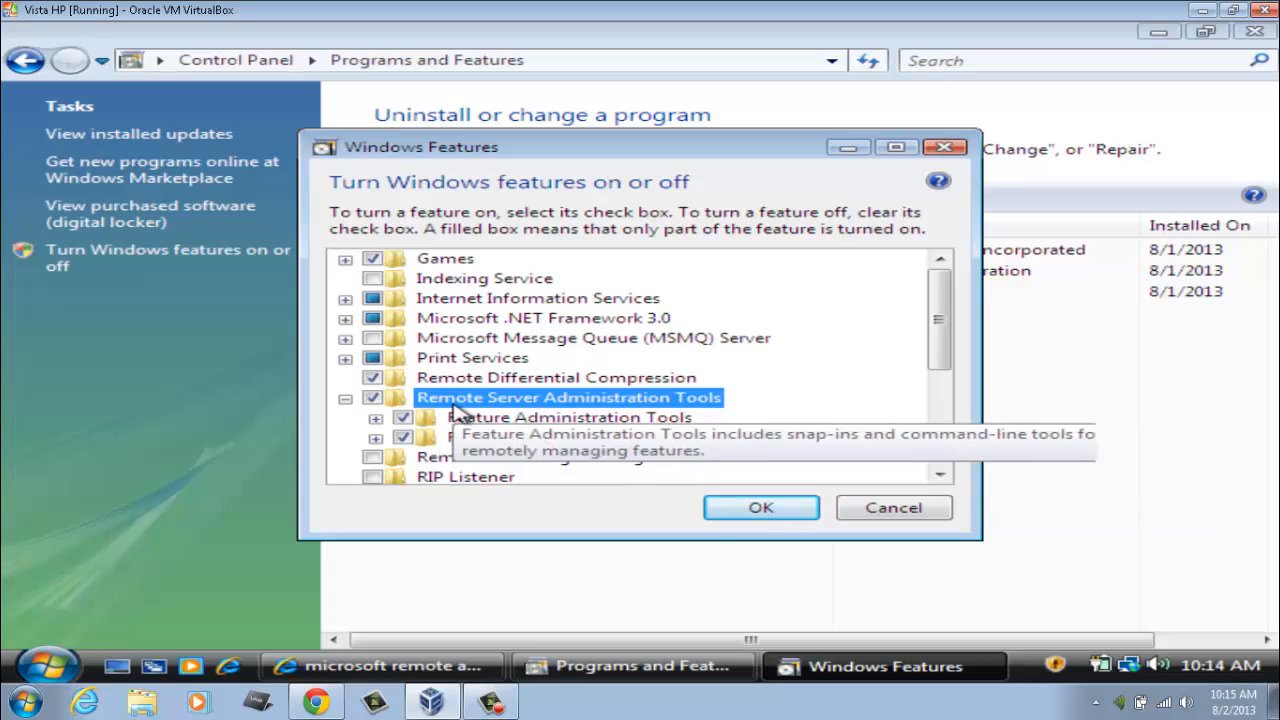
left_click(376, 419)
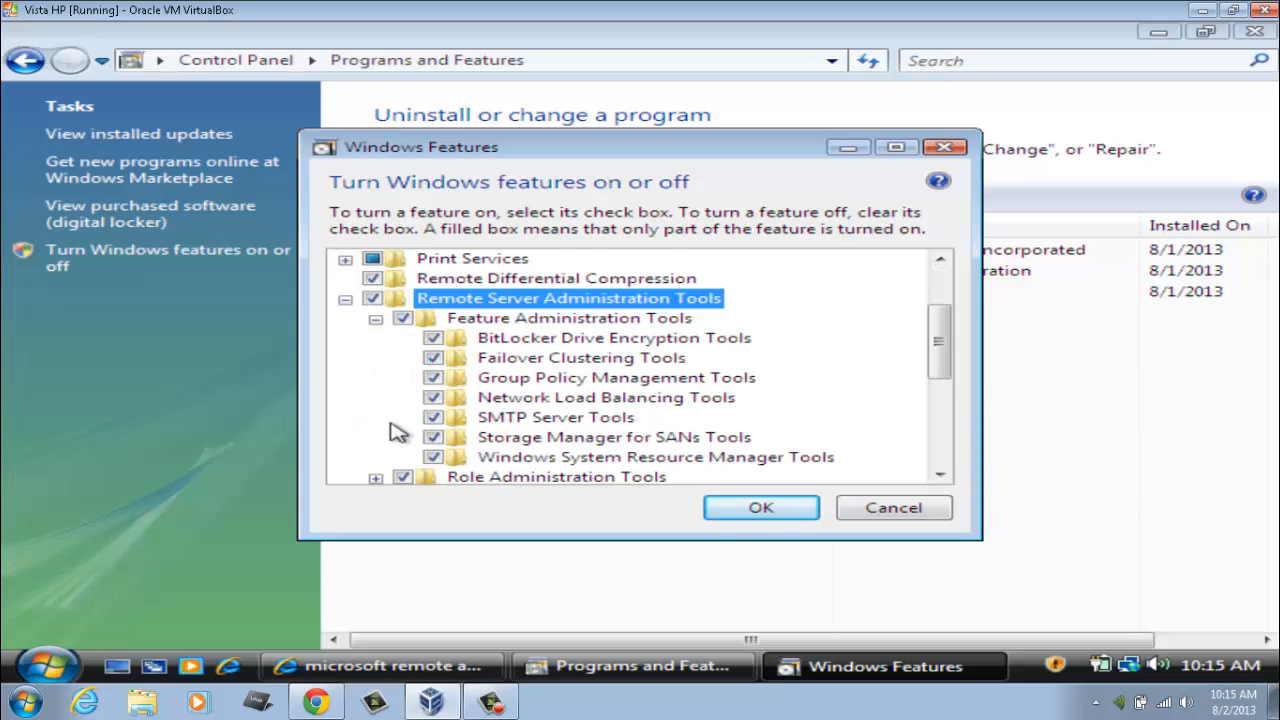
left_click(376, 457)
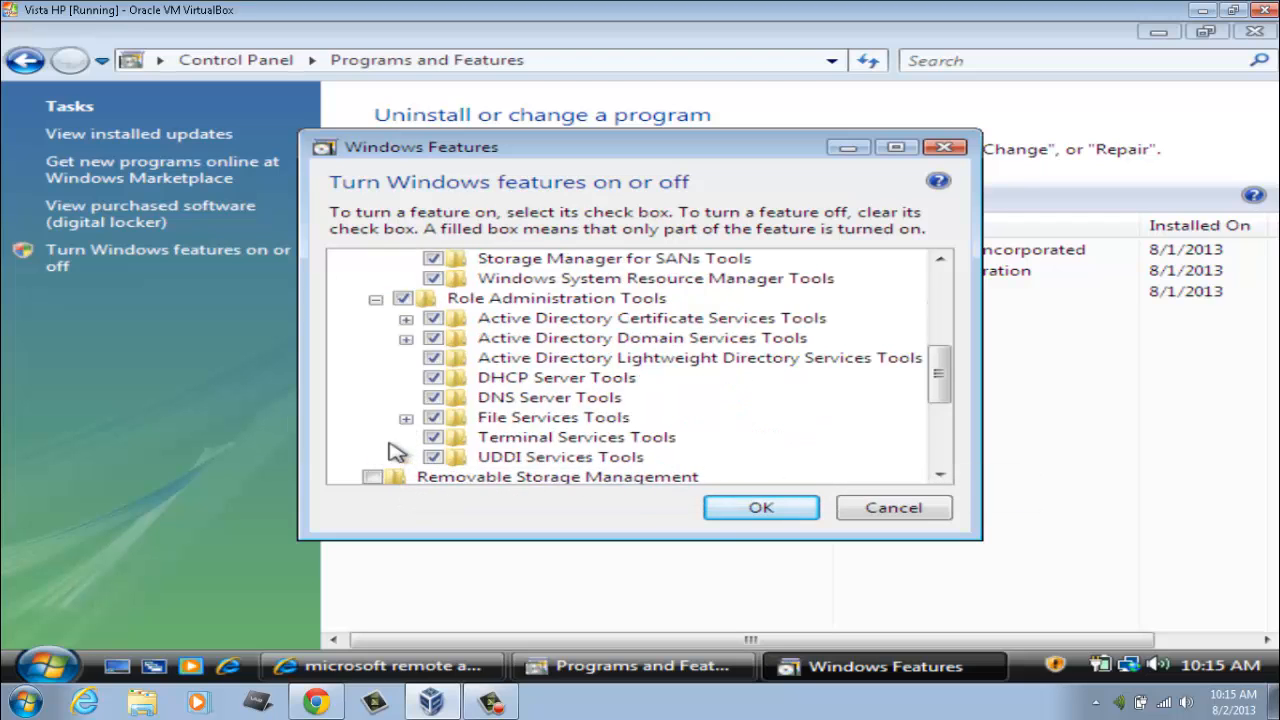
scroll(553, 345, "up", 4)
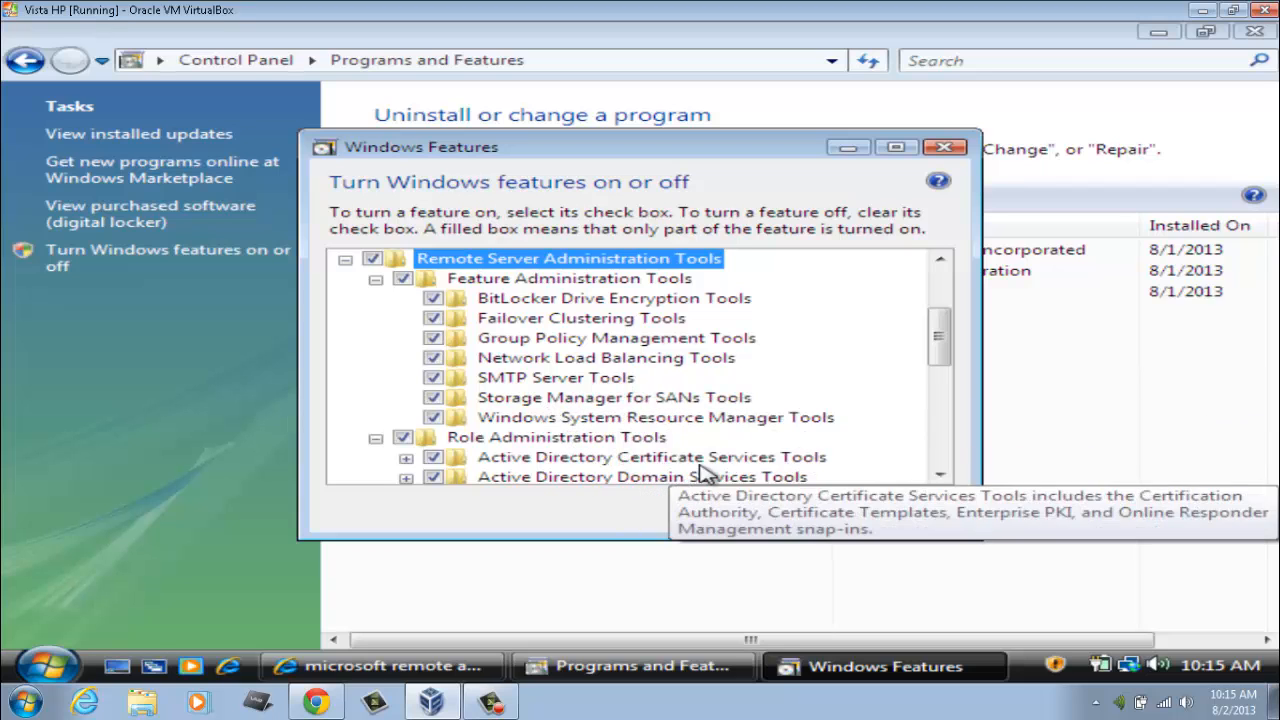
scroll(785, 468, "down", 1)
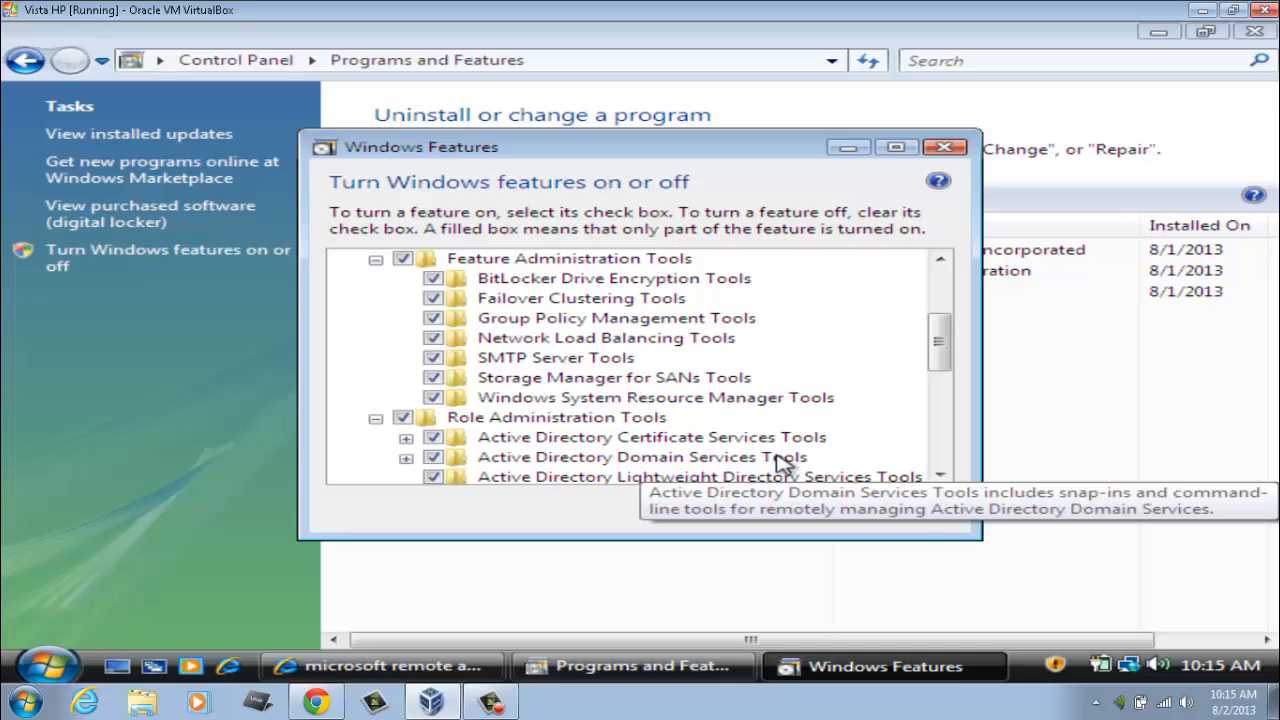
scroll(778, 462, "down", 2)
scroll(783, 462, "down", 6)
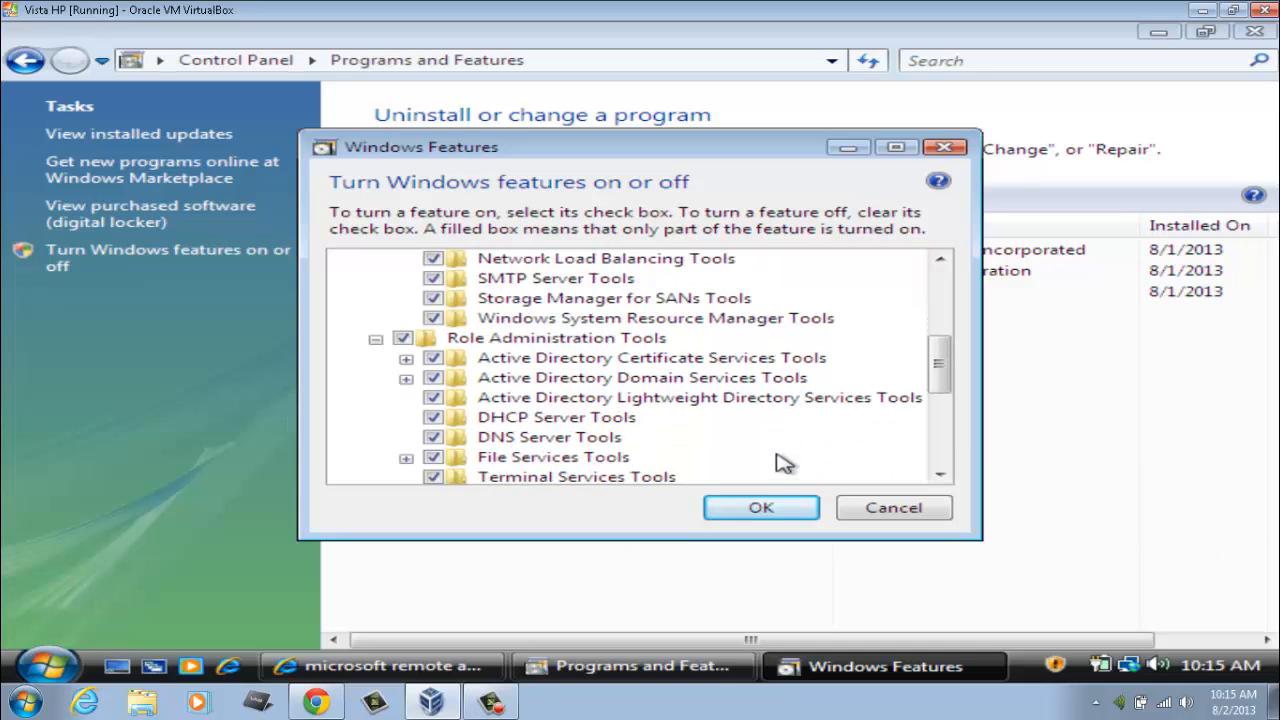
scroll(783, 462, "up", 4)
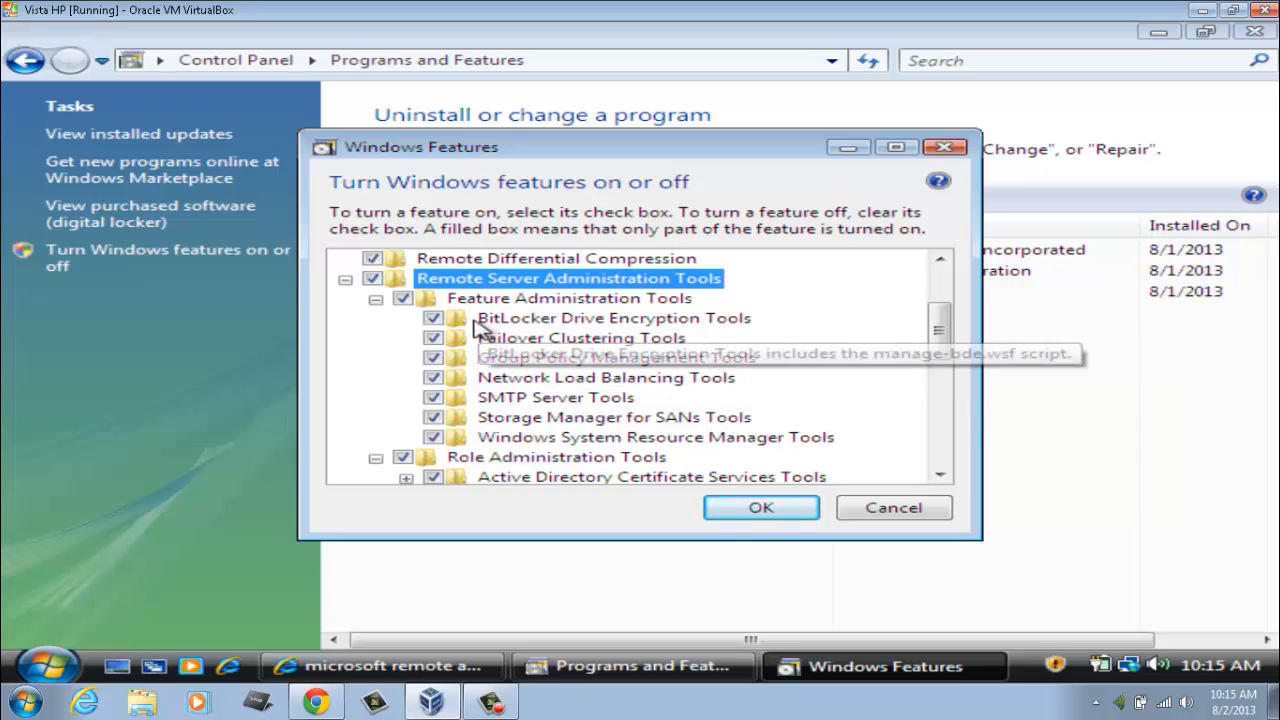
Step: Confirm the Windows Features selection with OK and let the administration tools install
left_click(740, 510)
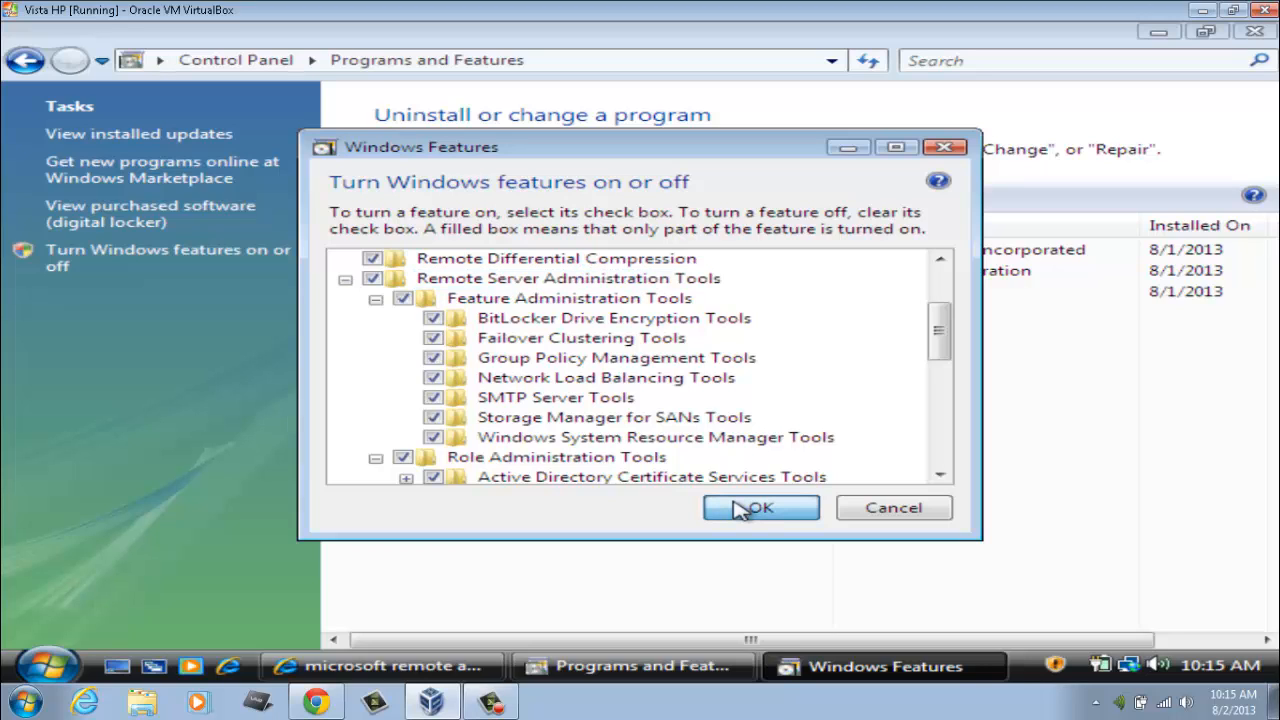
left_click(742, 514)
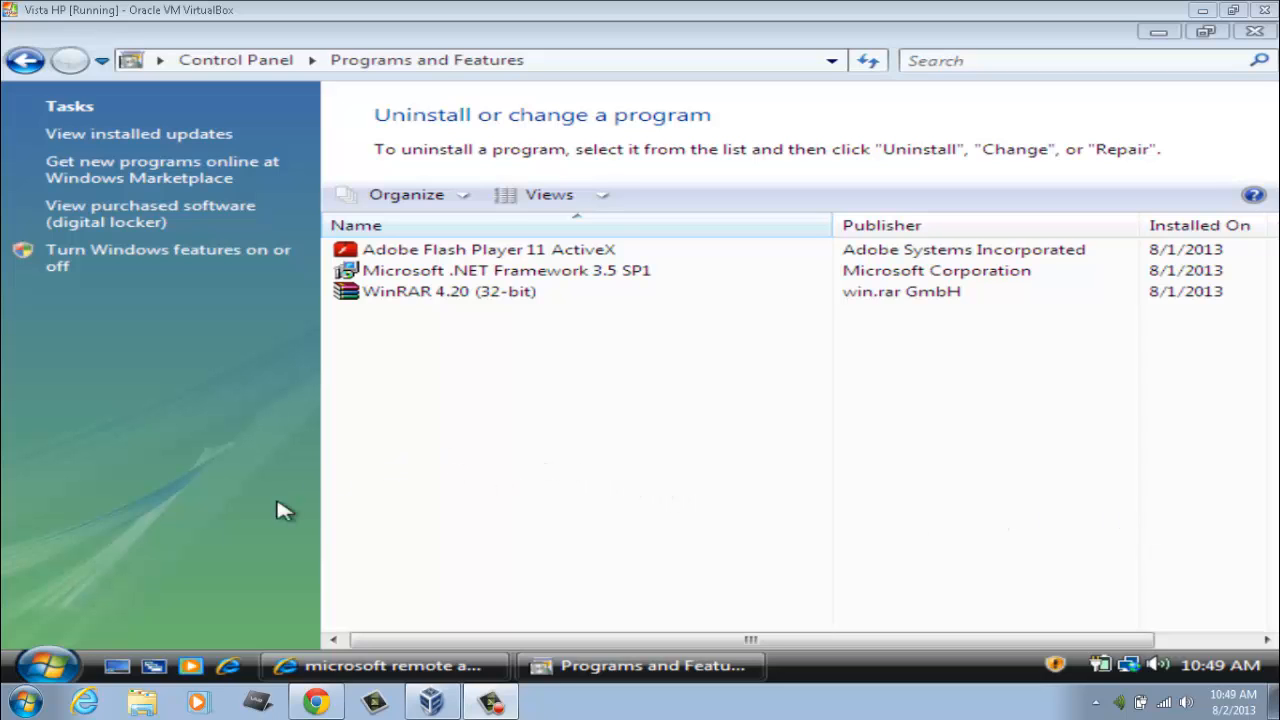
Step: Search 'admini' in Start Search and open the Administrative Tools folder listing DHCP, DNS and similar shortcuts
left_click(72, 655)
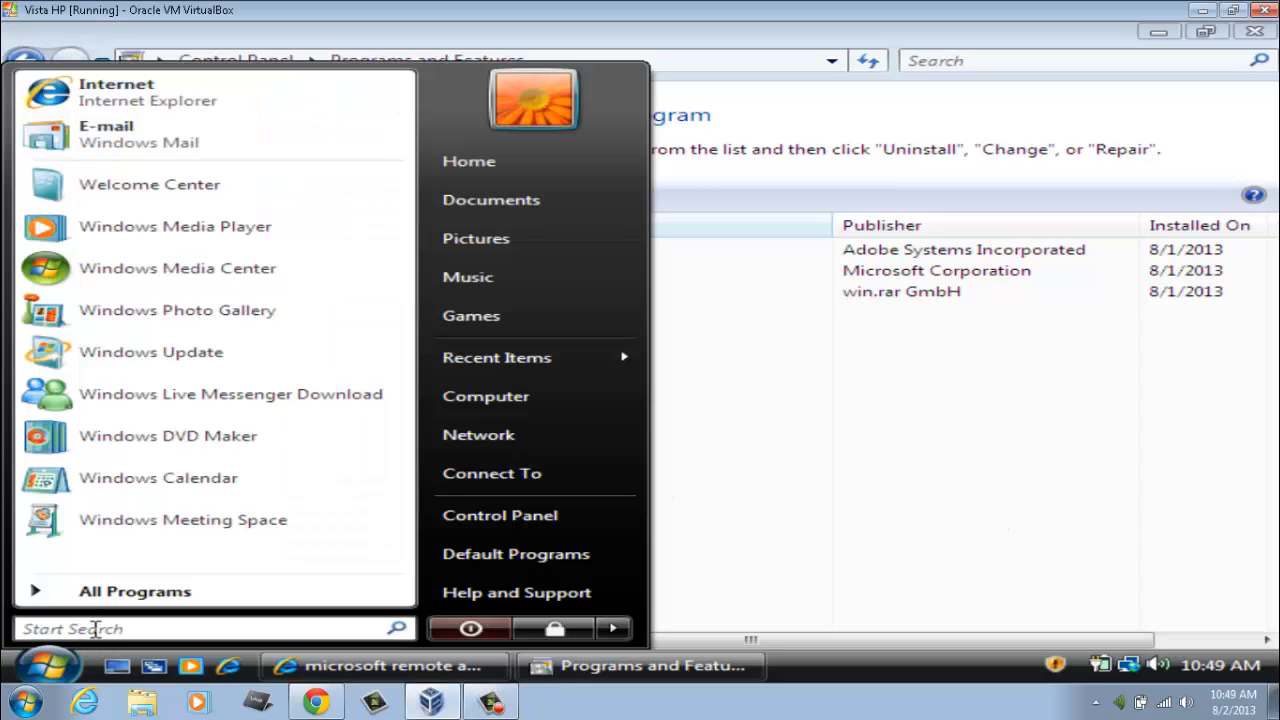
type("ad")
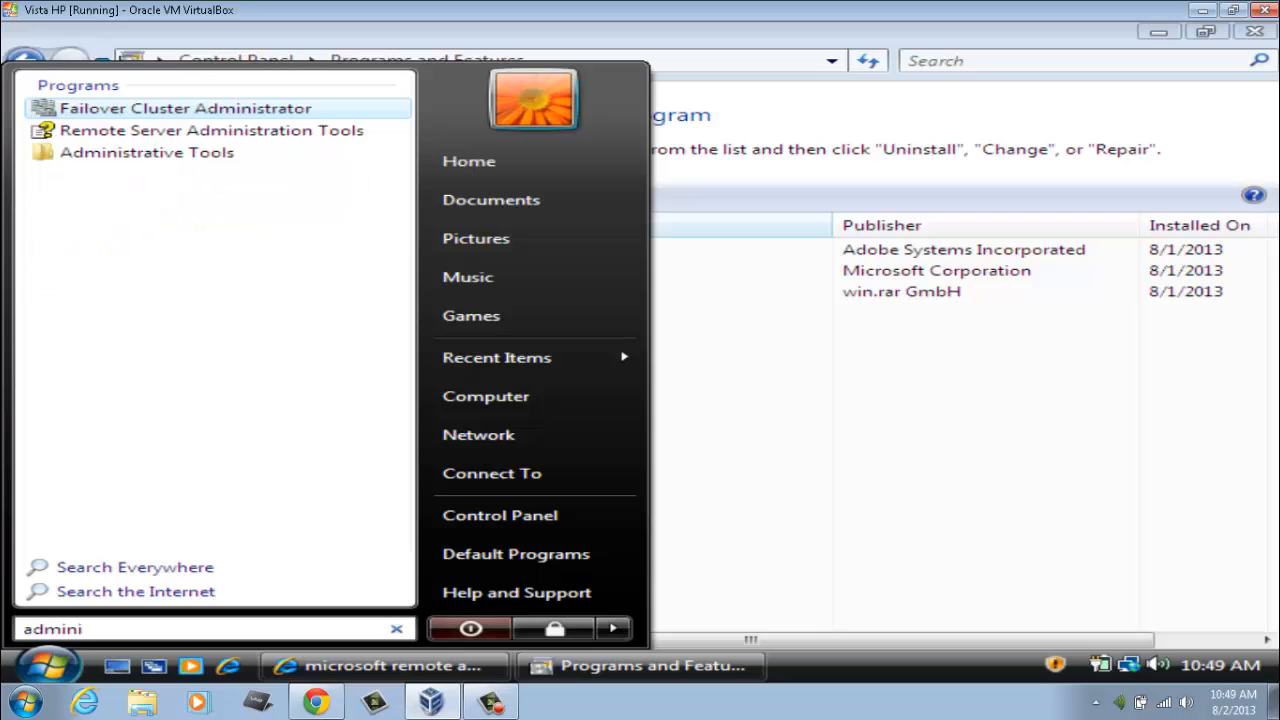
type("mini")
left_click(128, 158)
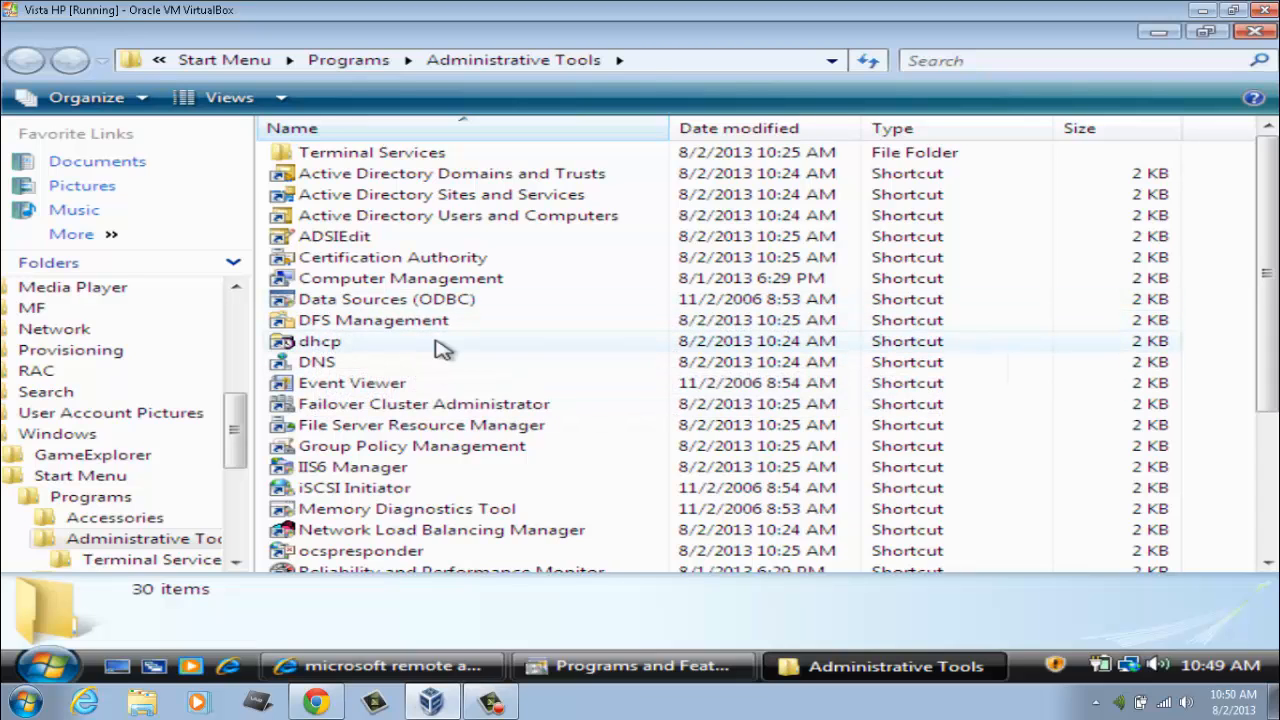
scroll(440, 347, "down", 1)
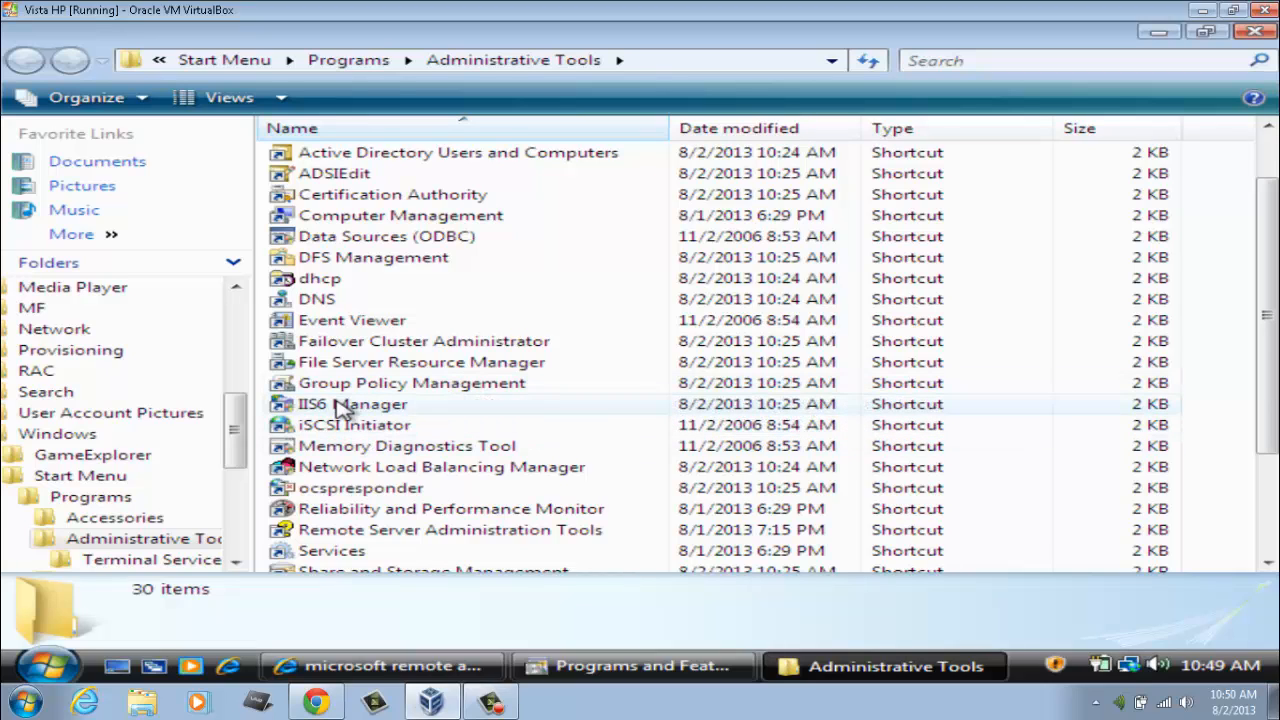
Step: Launch mmc from Start Search and approve the UAC prompt to open Console1
left_click(70, 666)
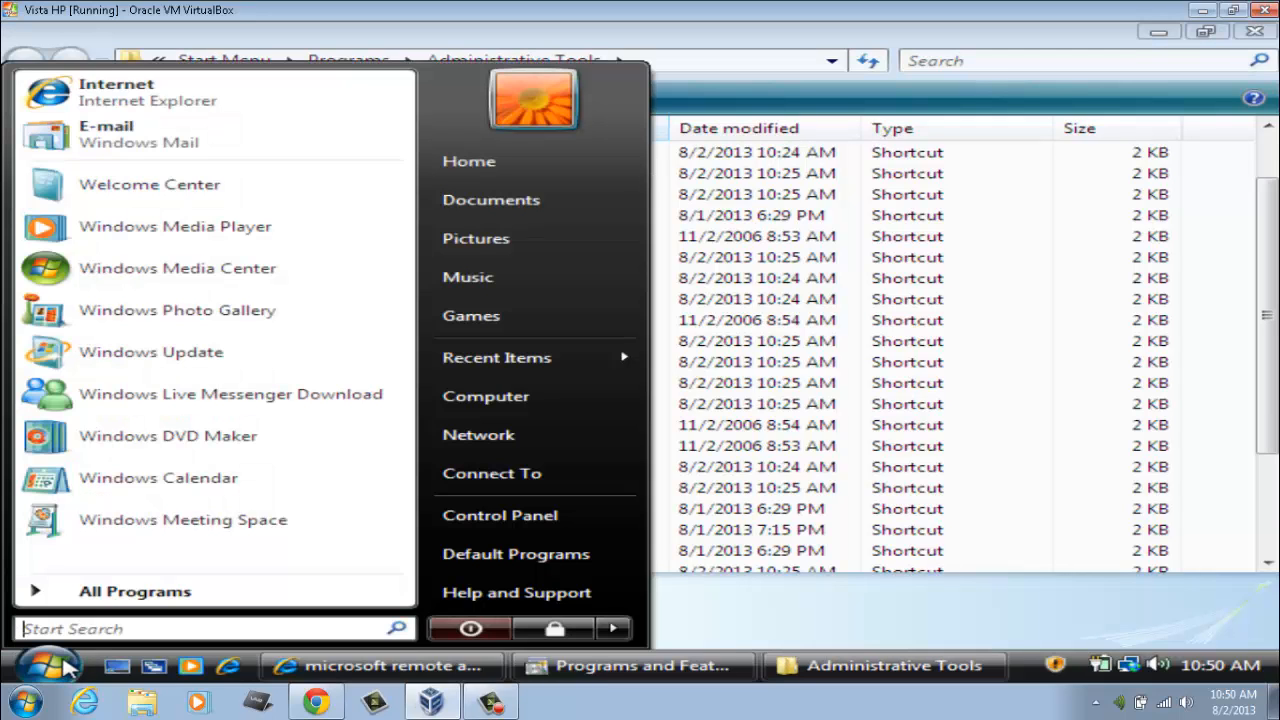
type("mmc")
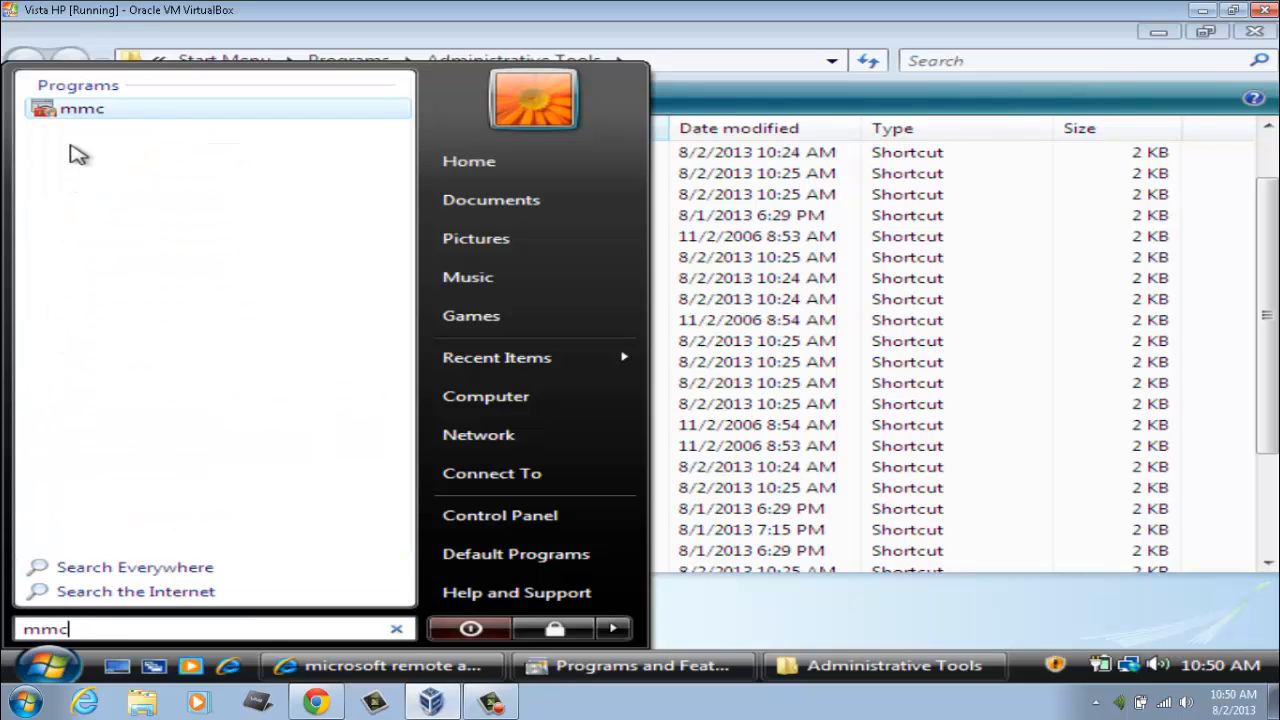
left_click(78, 108)
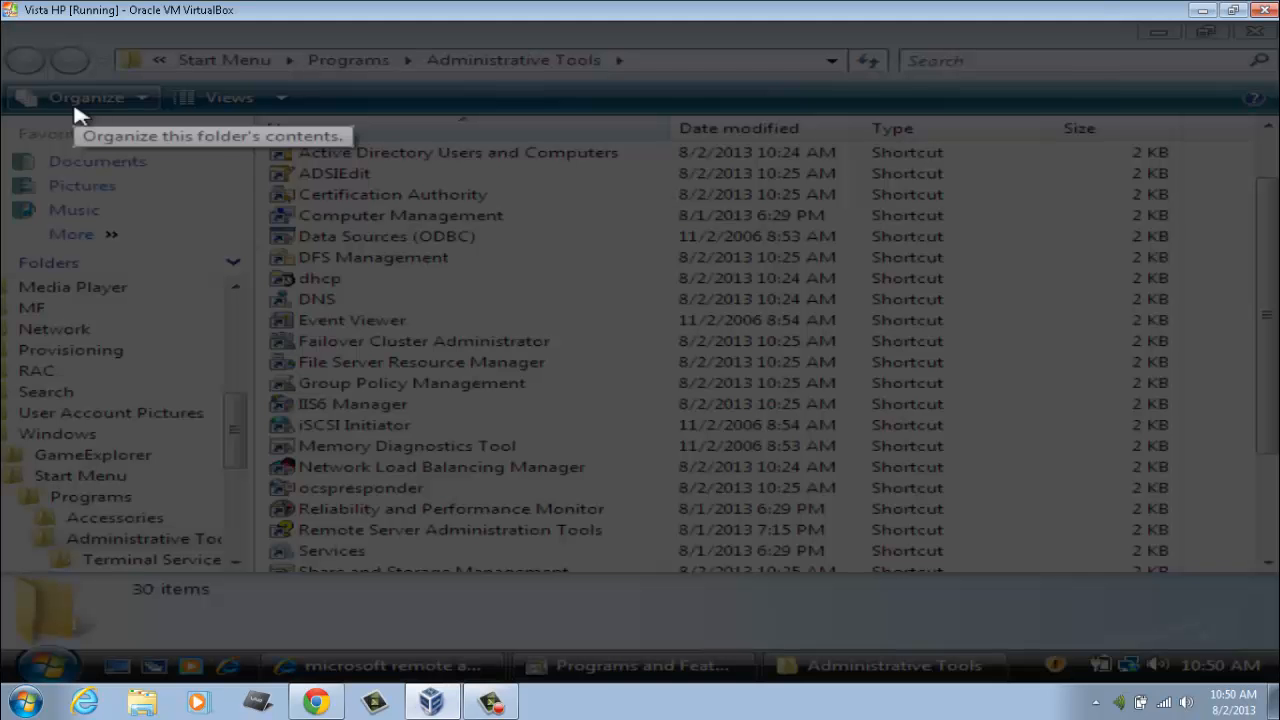
left_click(482, 386)
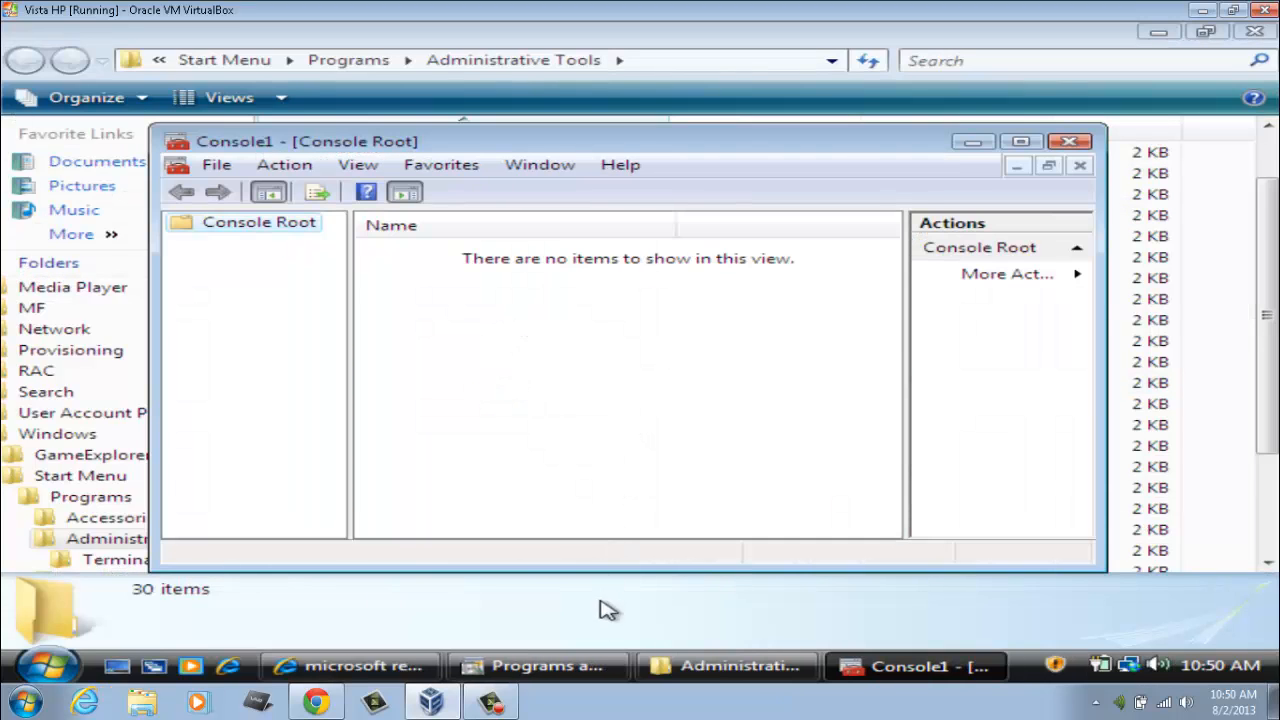
left_click(492, 703)
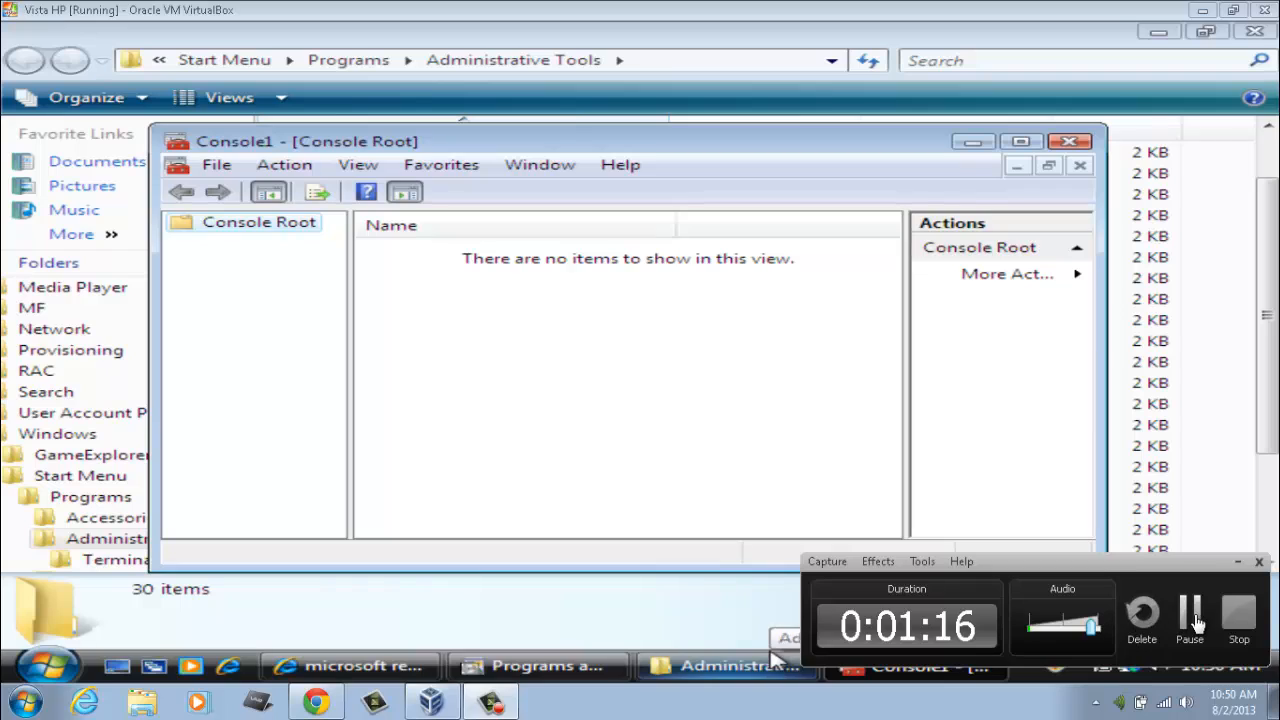
left_click(1190, 618)
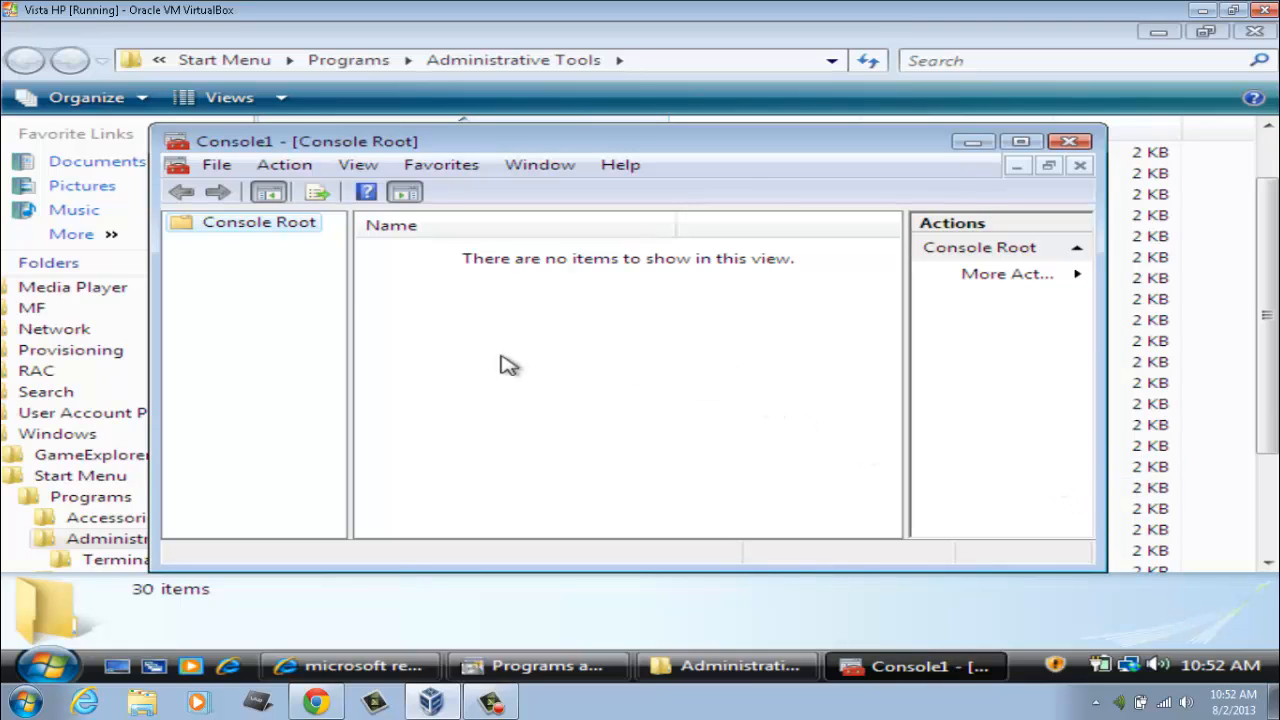
Step: Look over the Console Root context menu and dismiss it without choosing an option
right_click(264, 231)
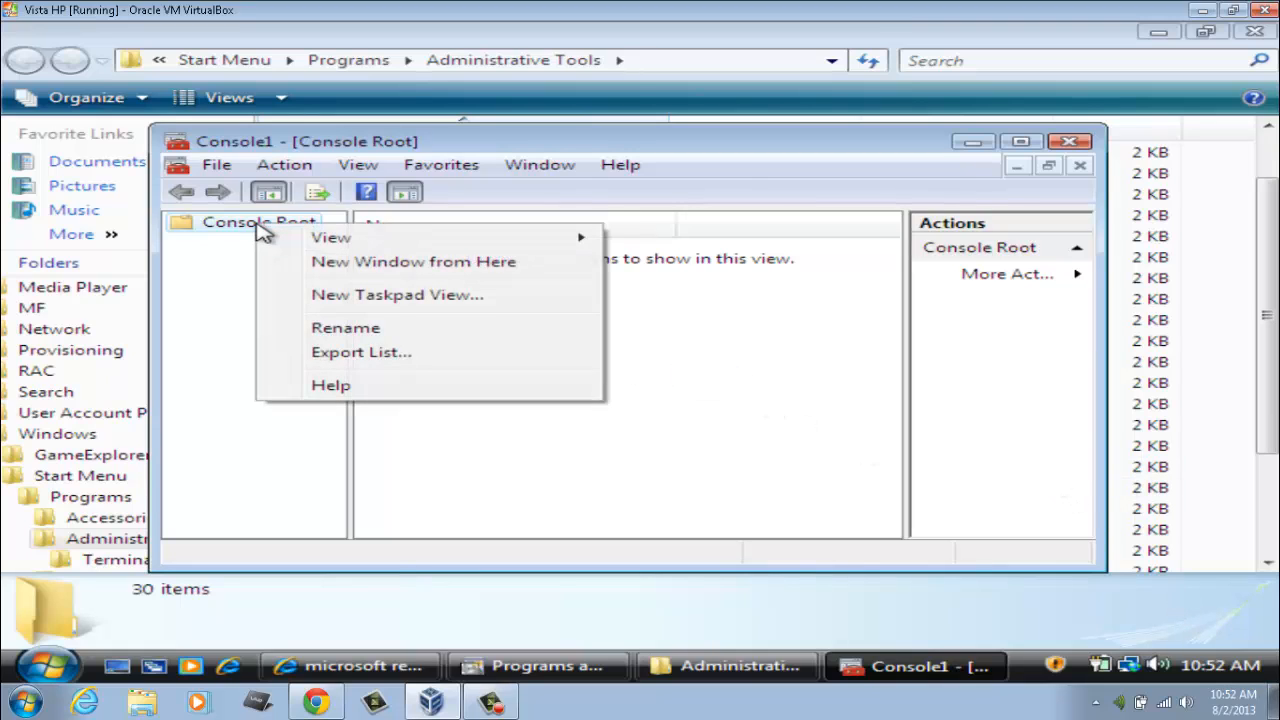
mouse_move(310, 245)
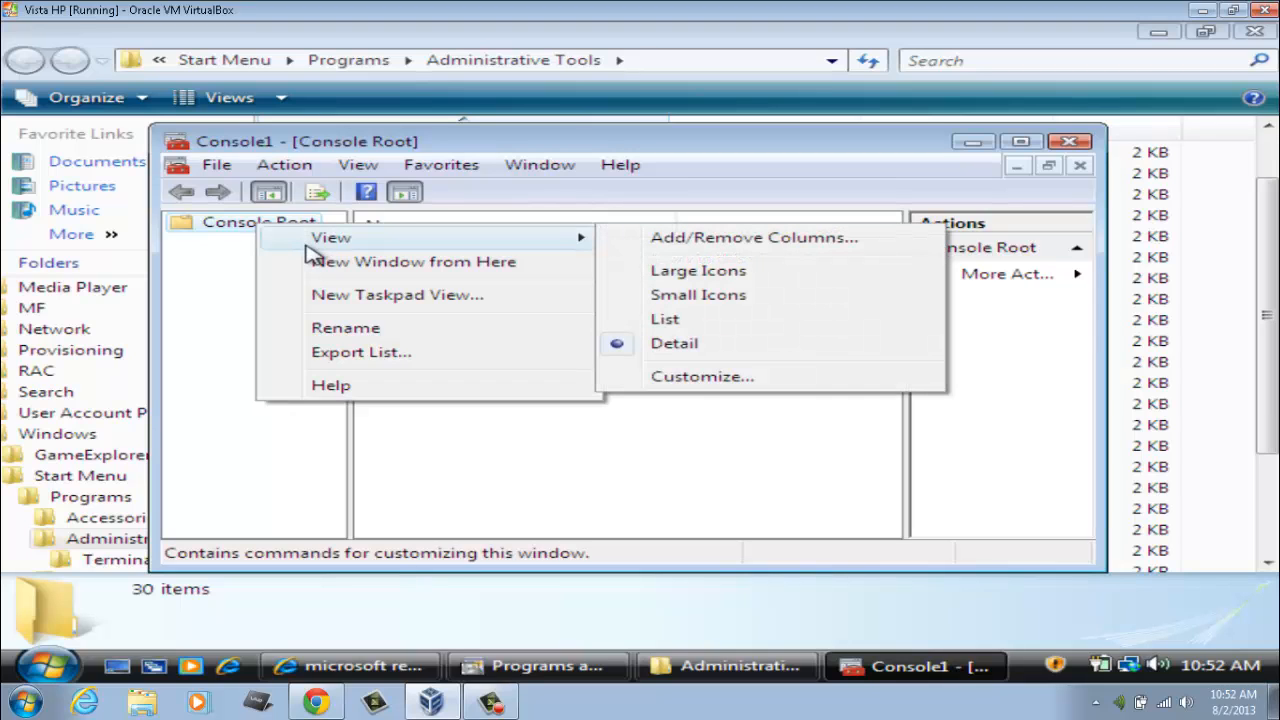
left_click(318, 443)
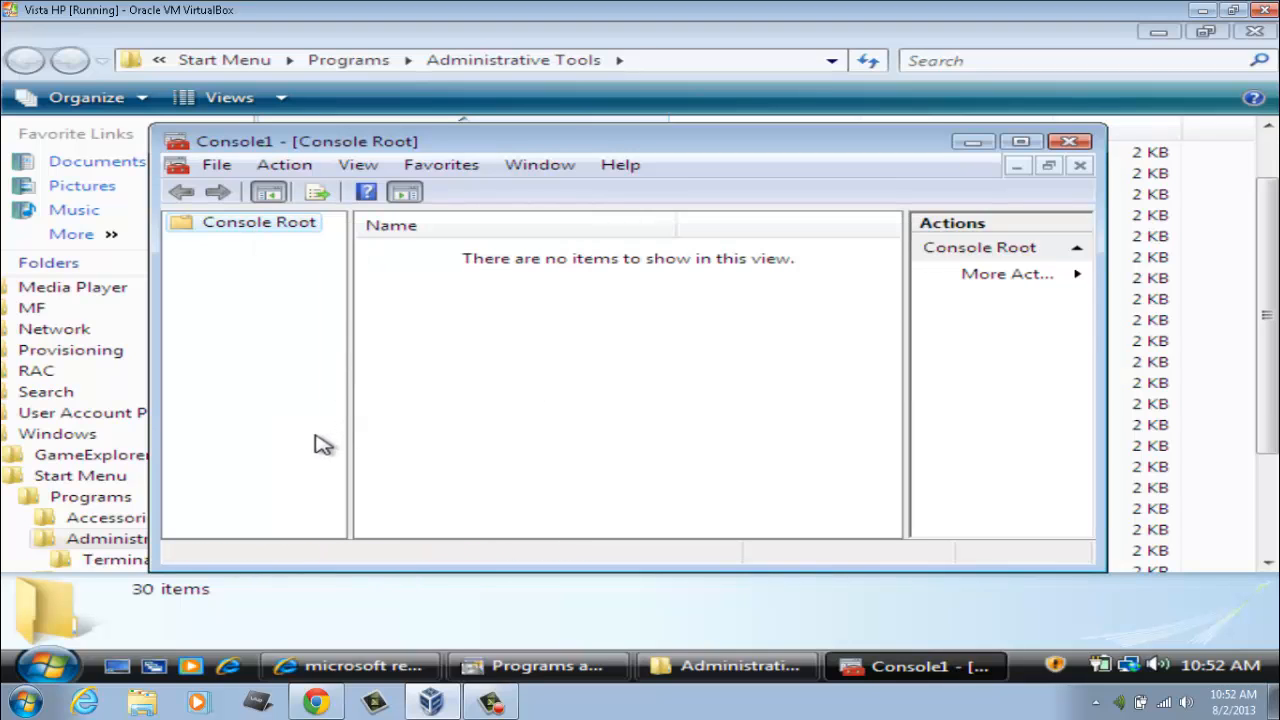
left_click(500, 705)
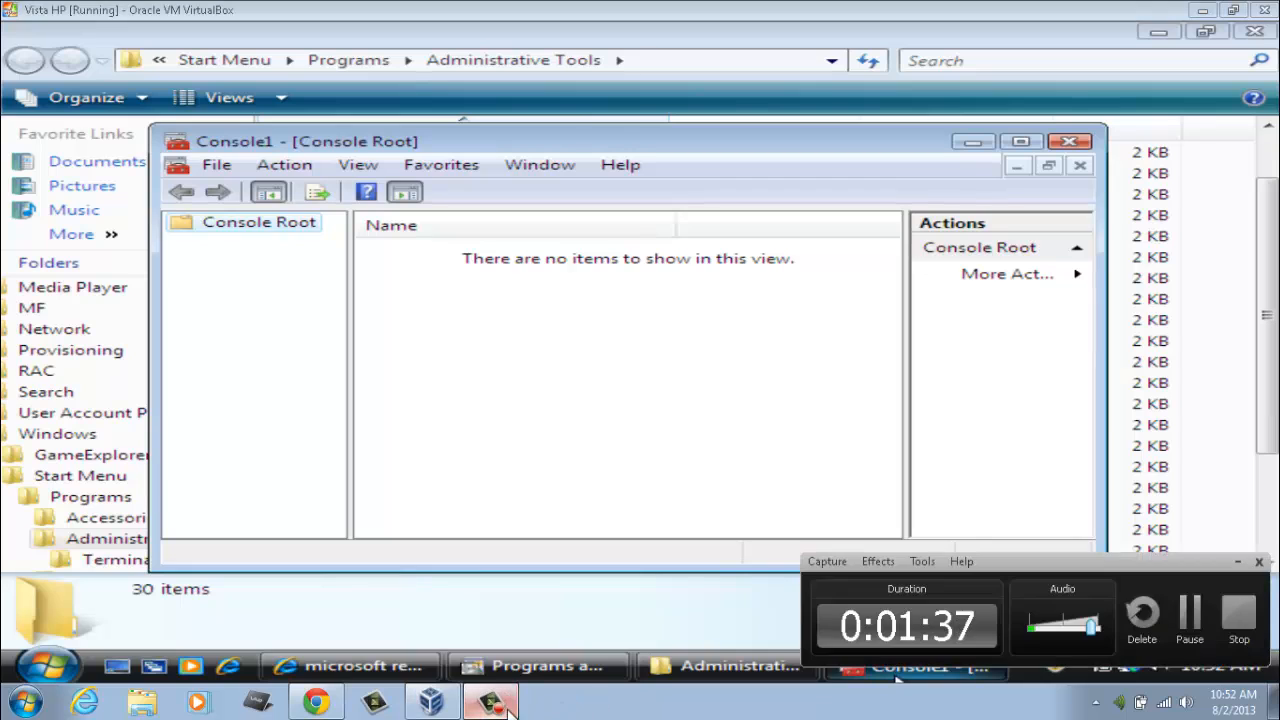
left_click(1195, 612)
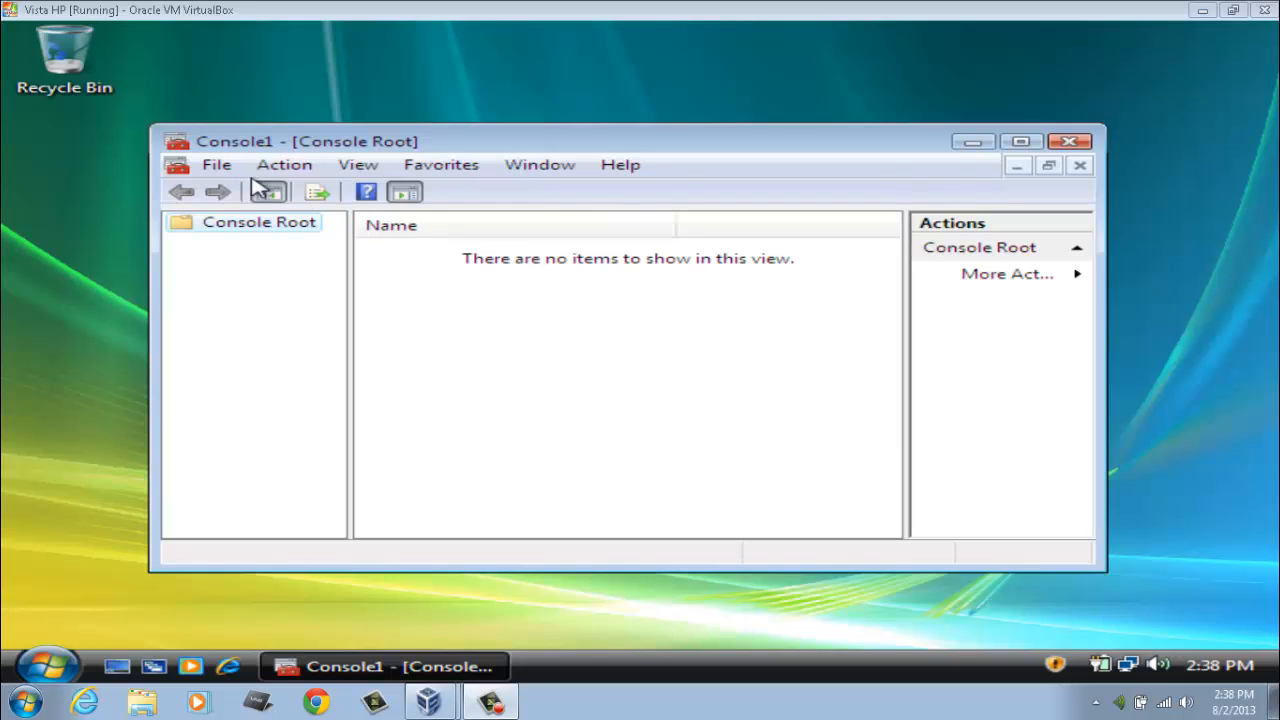
Step: From the File menu's Add or Remove Snap-ins, add Active Directory Users and Computers and DHCP
left_click(216, 165)
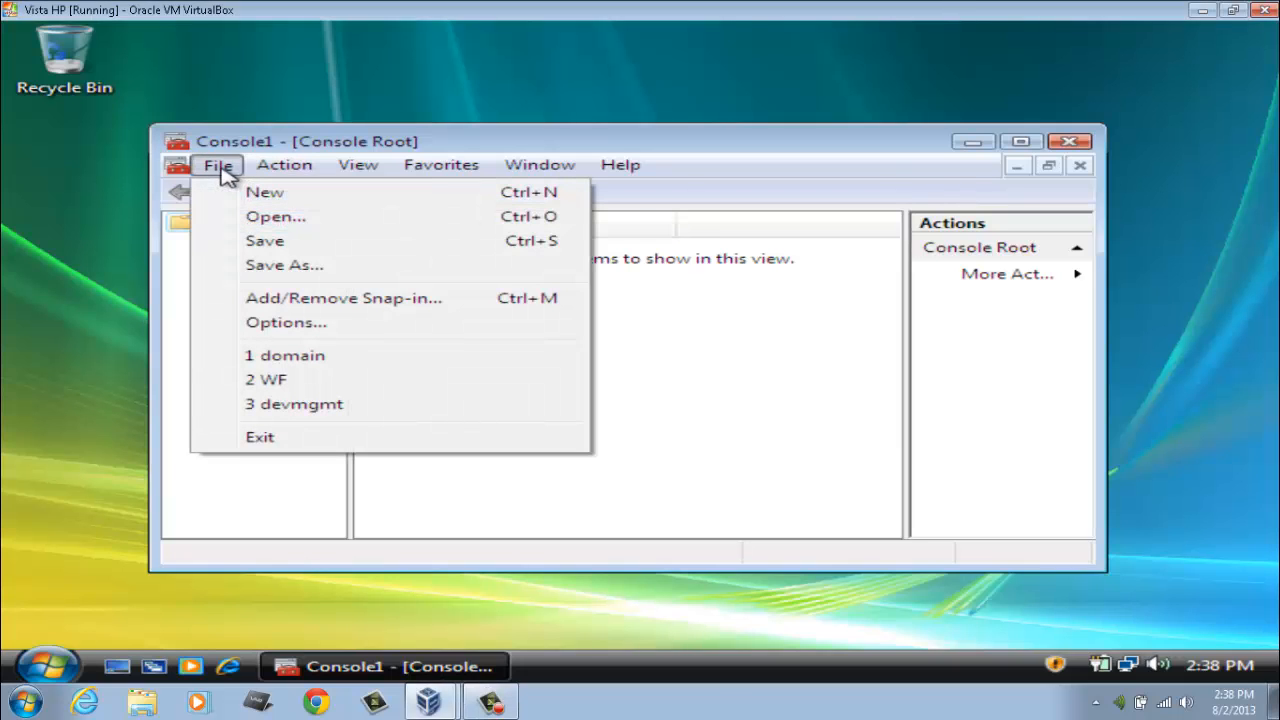
left_click(308, 305)
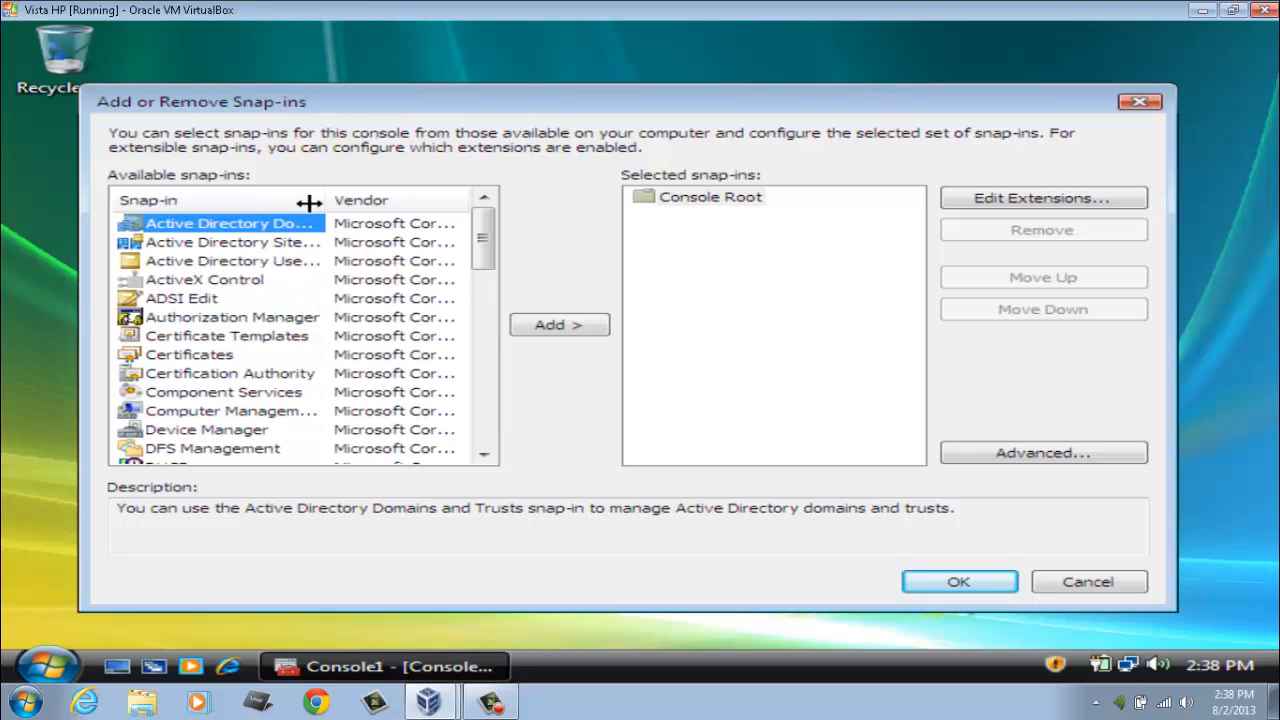
left_click_drag(326, 201, 460, 206)
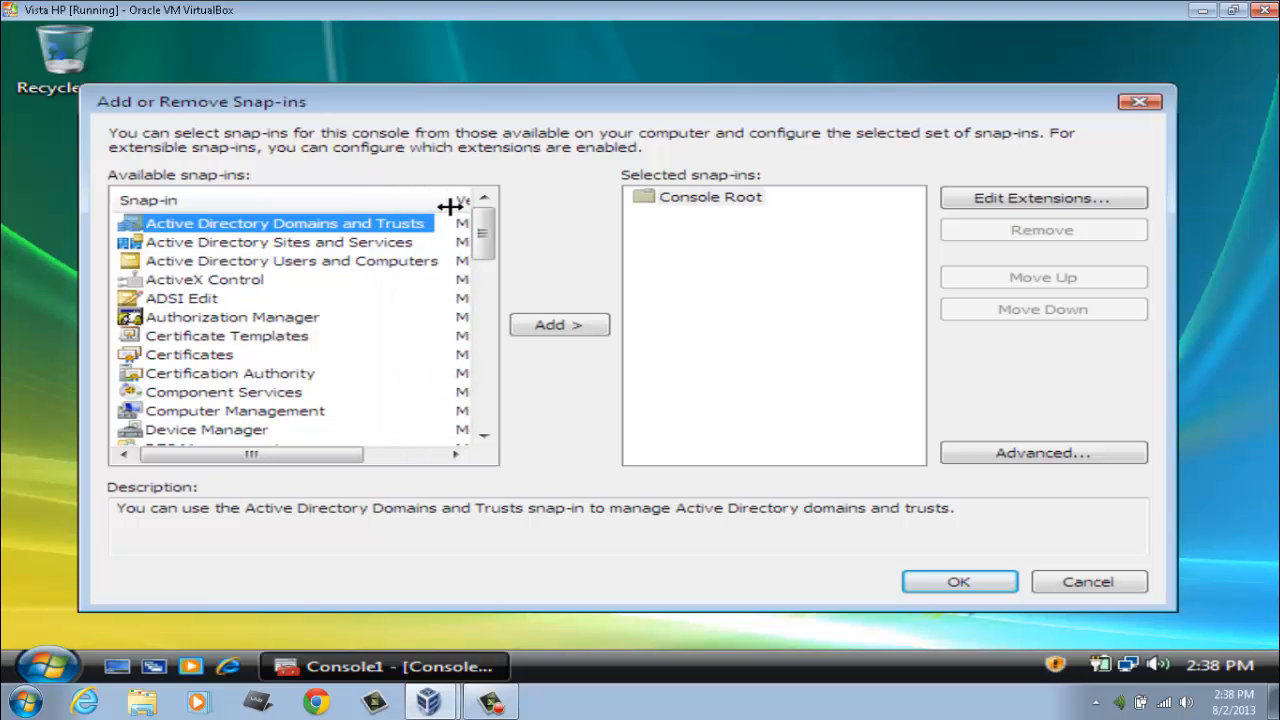
left_click(370, 263)
left_click(565, 330)
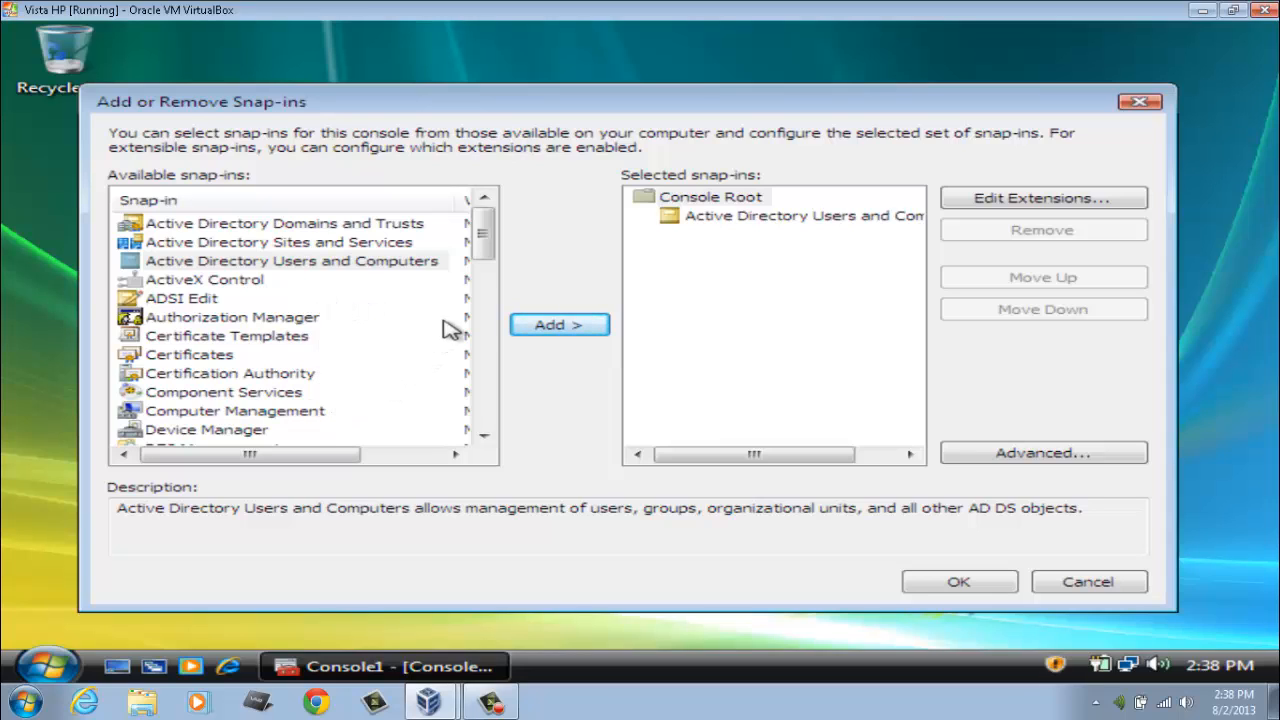
left_click_drag(487, 252, 486, 269)
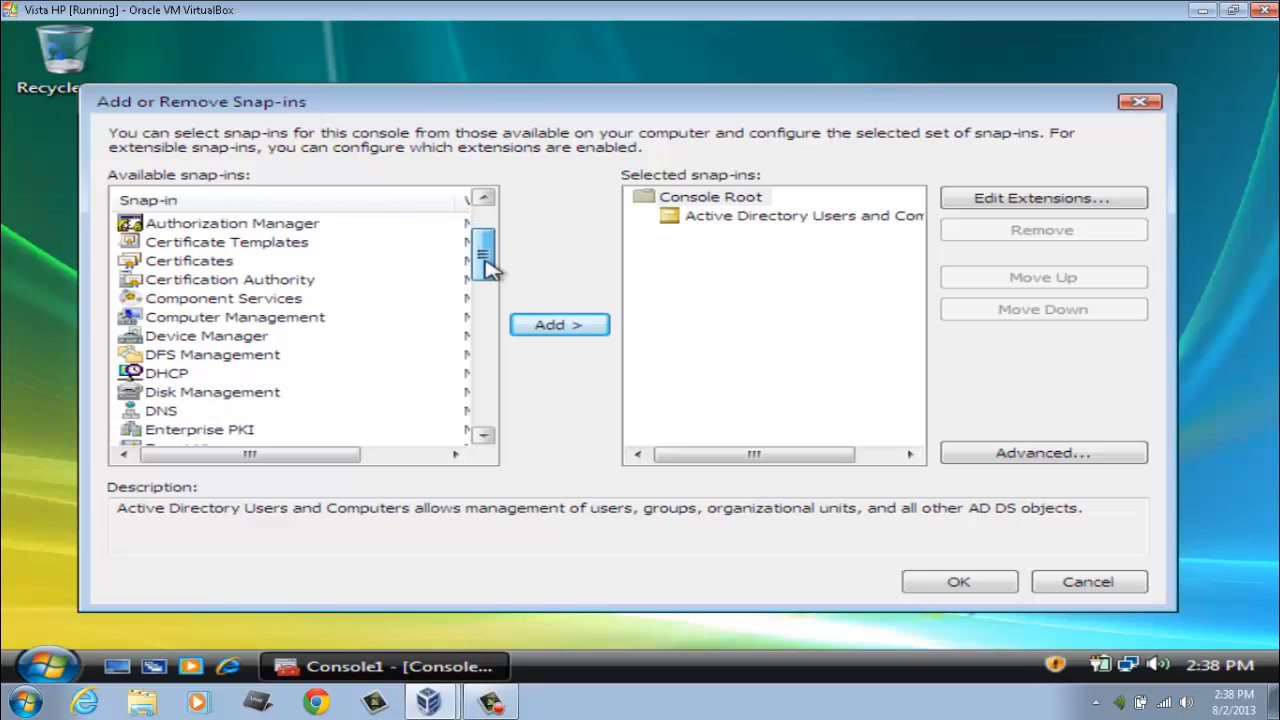
left_click(170, 376)
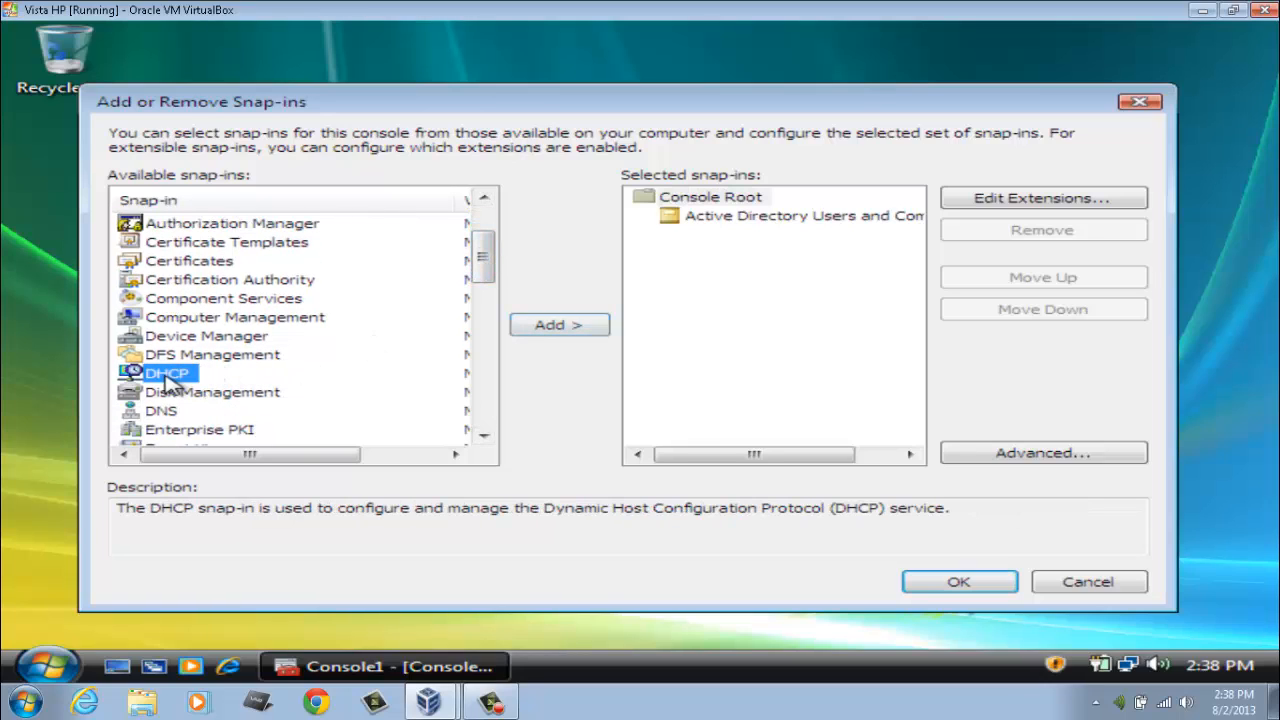
left_click(528, 338)
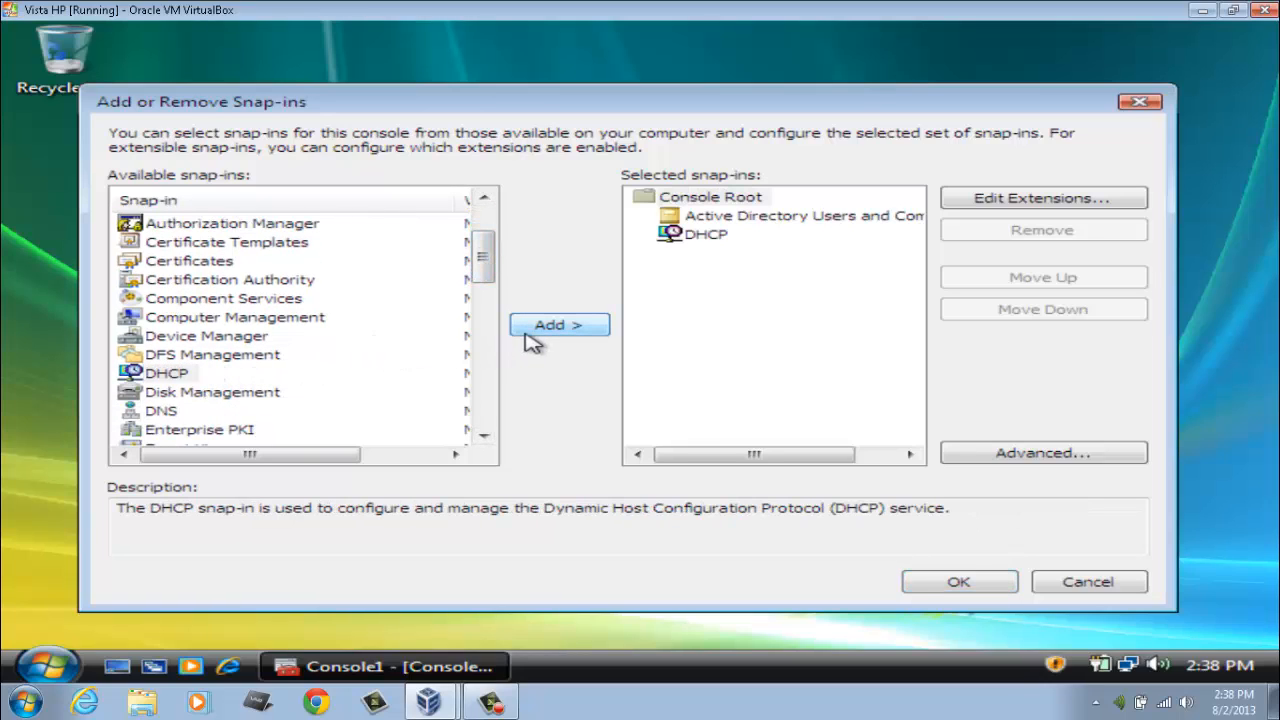
Step: Add the DNS, Group Policy Management and Remote Desktops snap-ins and confirm with OK
left_click(170, 413)
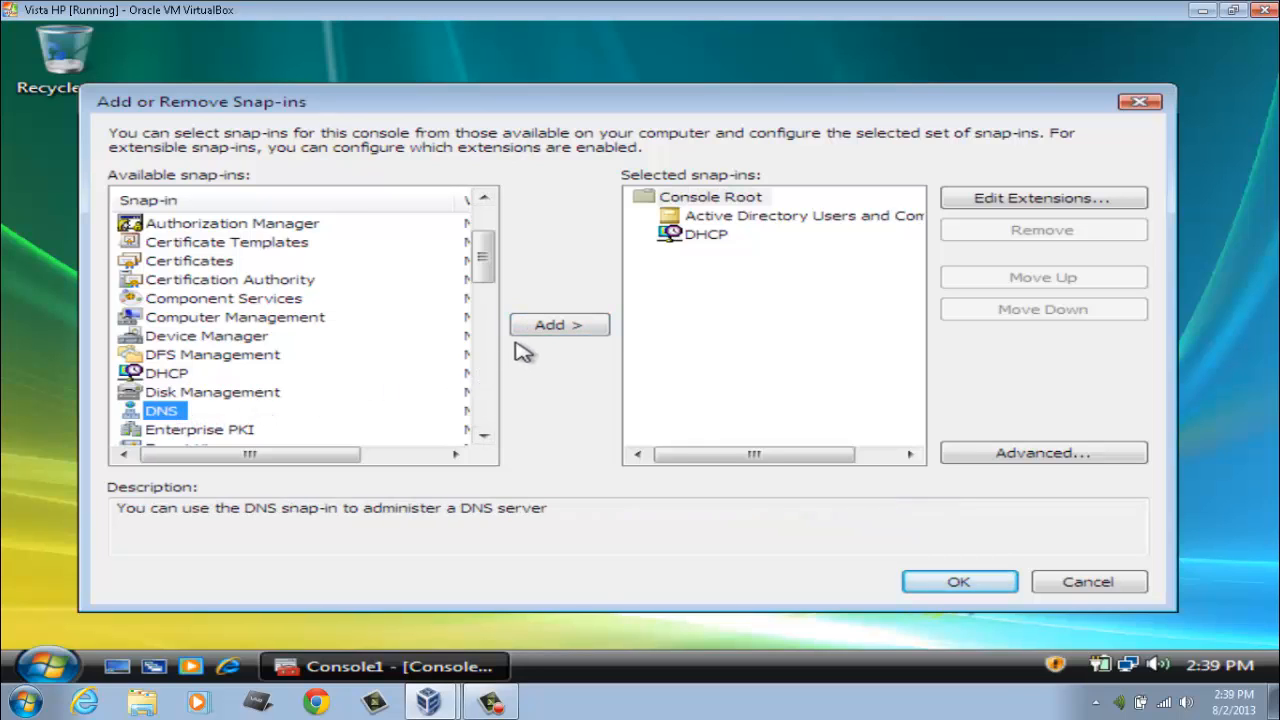
left_click(560, 330)
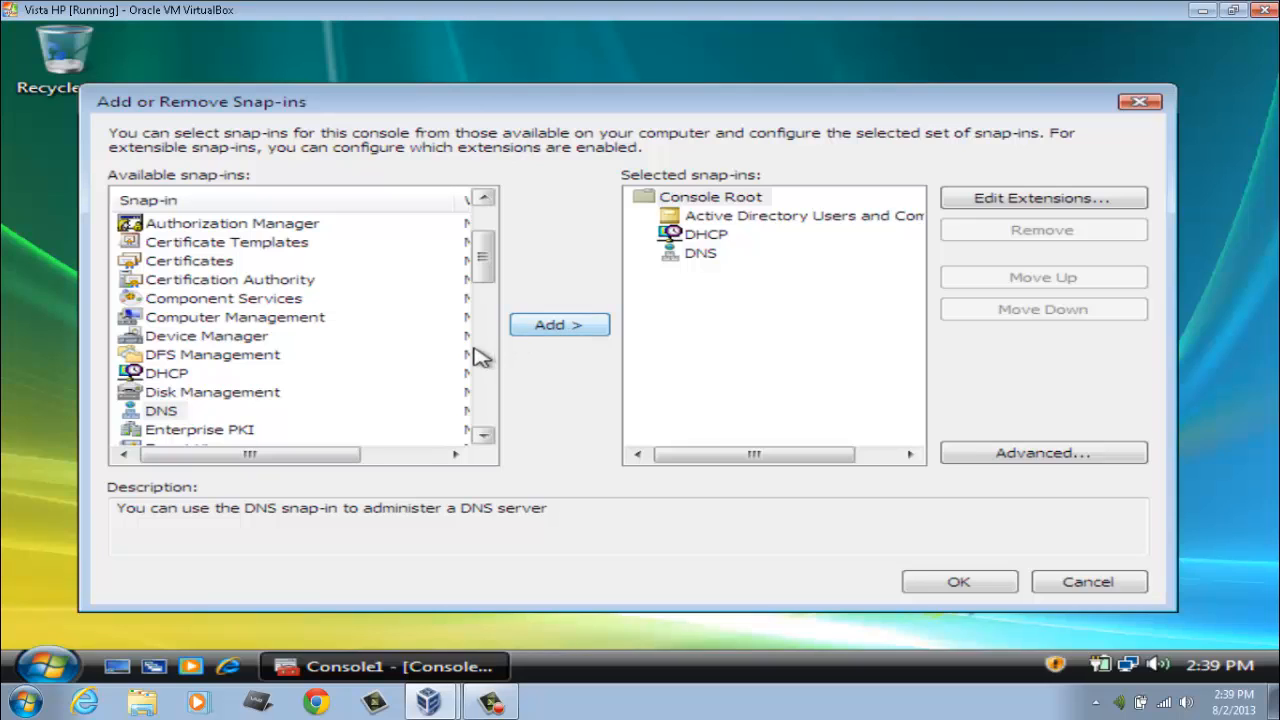
left_click_drag(485, 256, 490, 305)
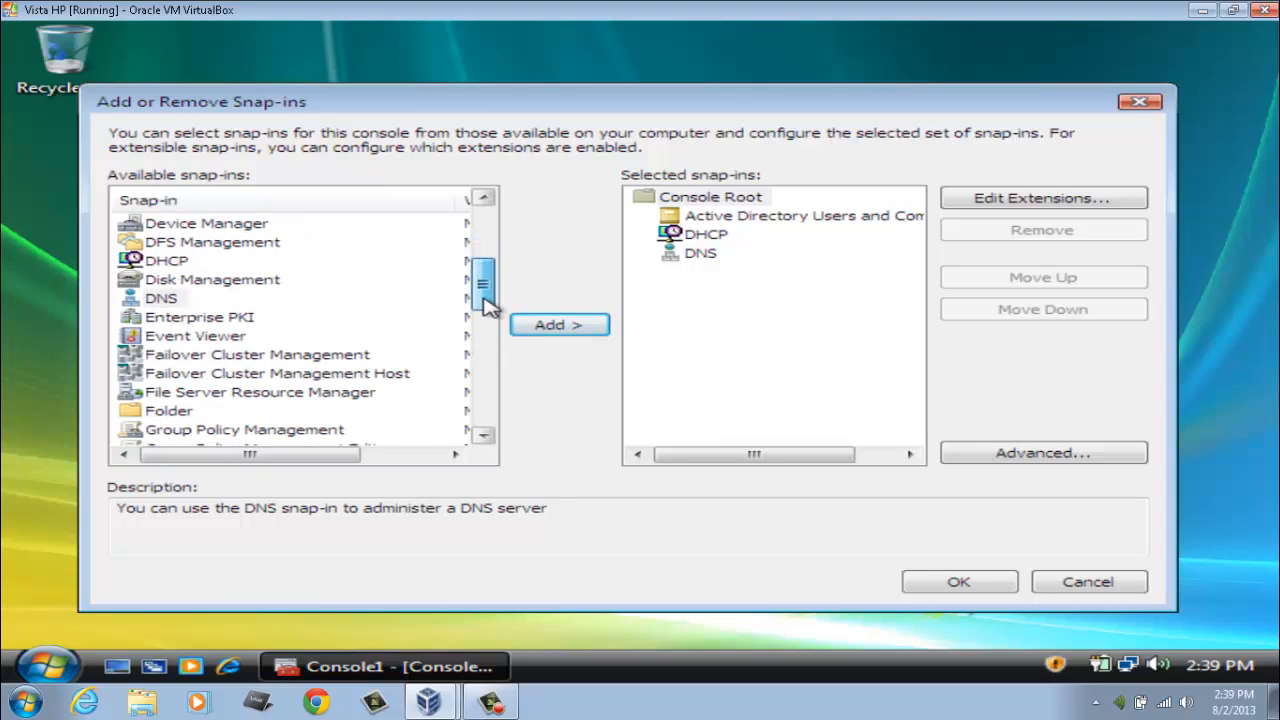
left_click(360, 428)
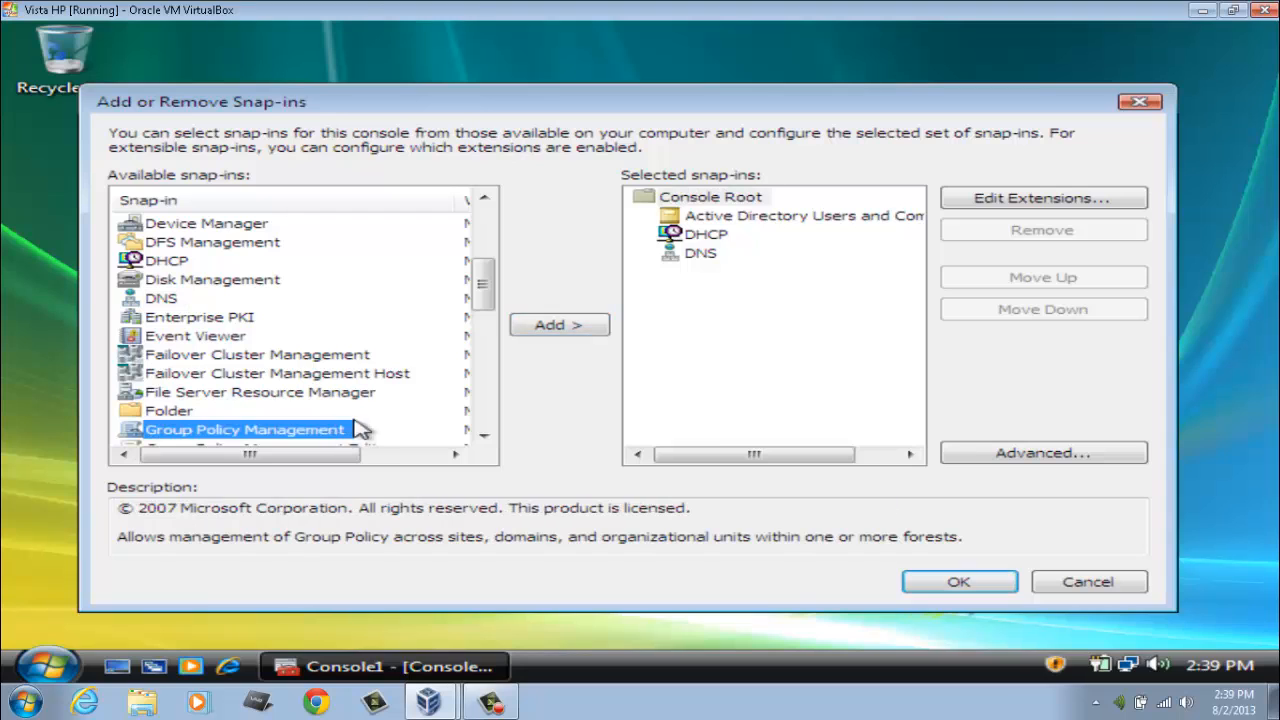
left_click(540, 332)
left_click_drag(489, 284, 493, 386)
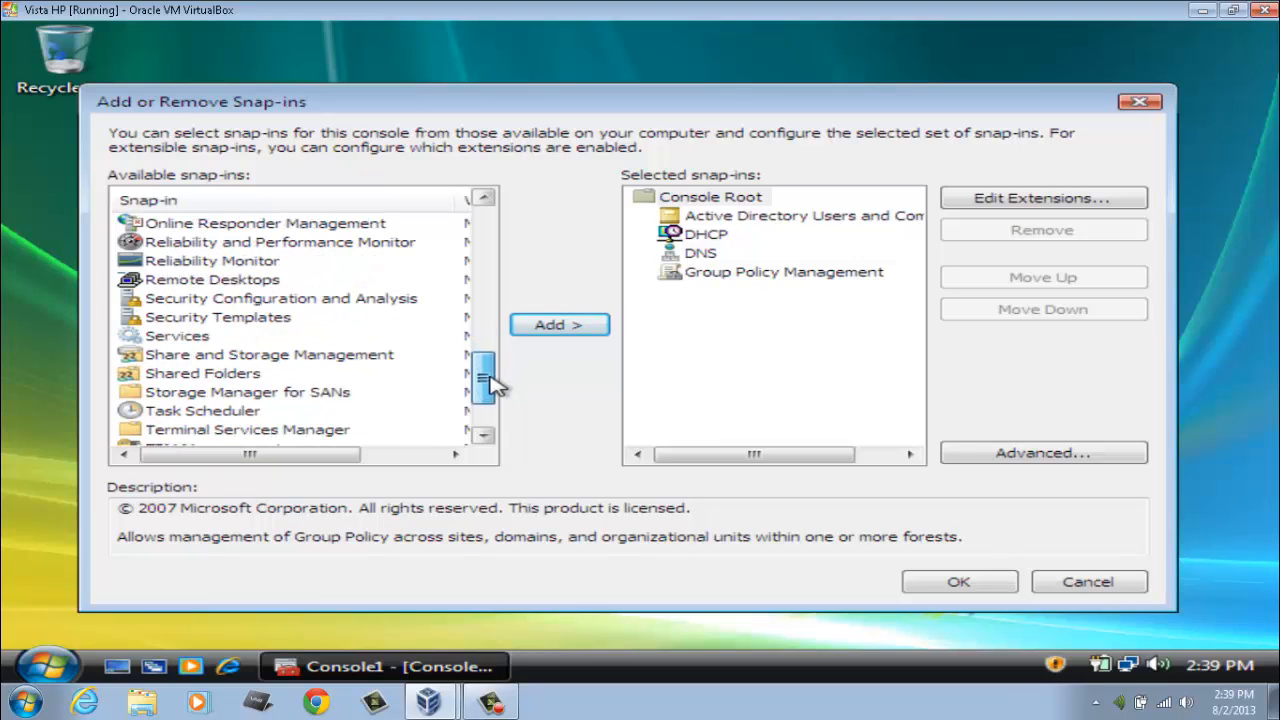
left_click(265, 282)
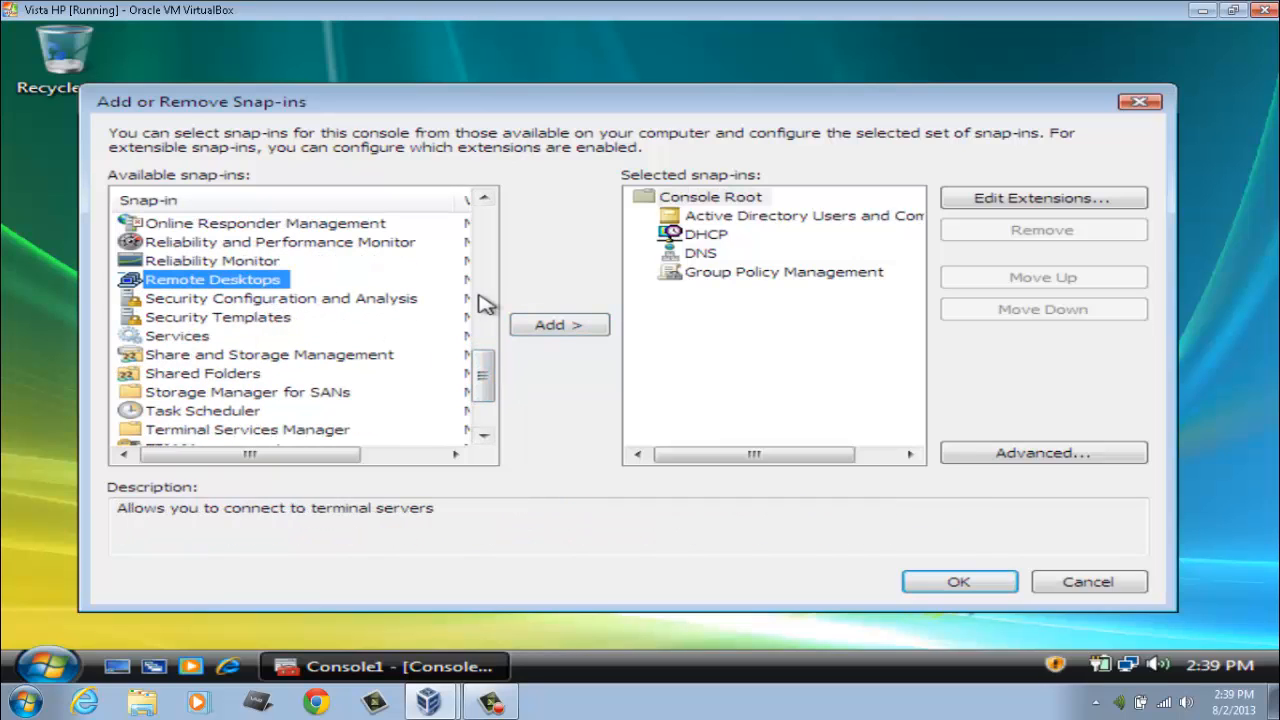
left_click(543, 328)
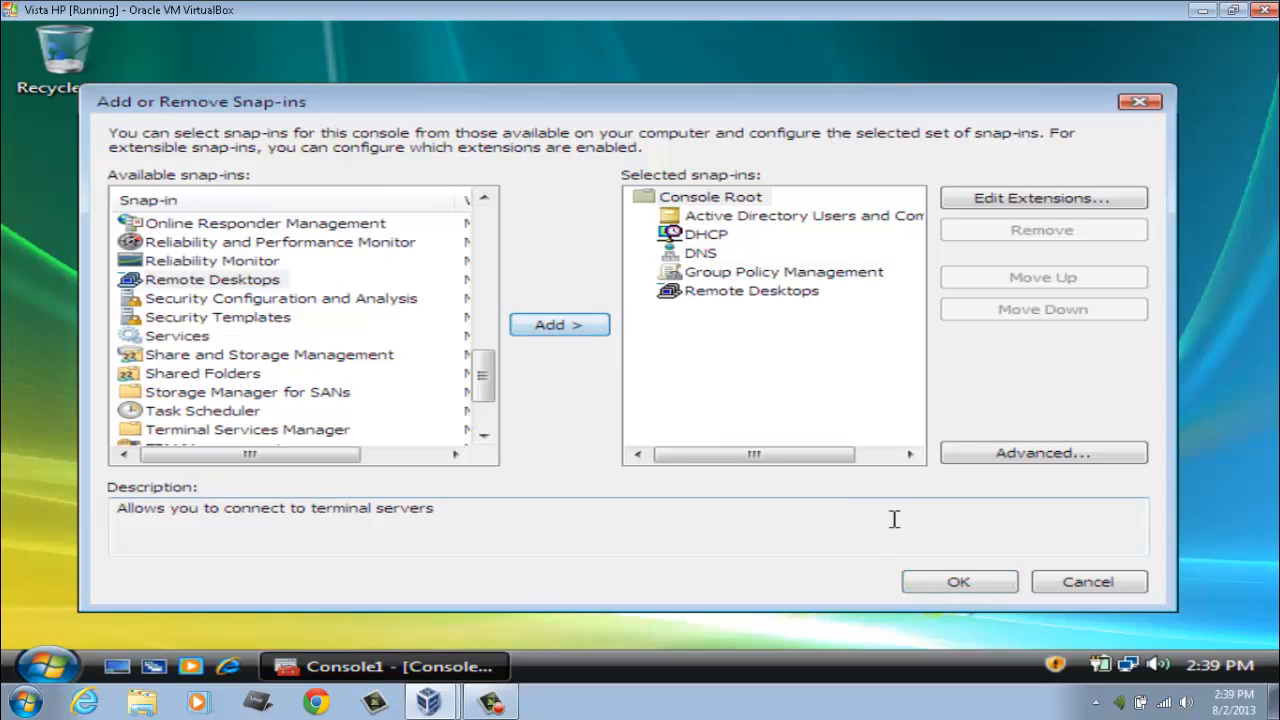
left_click(945, 583)
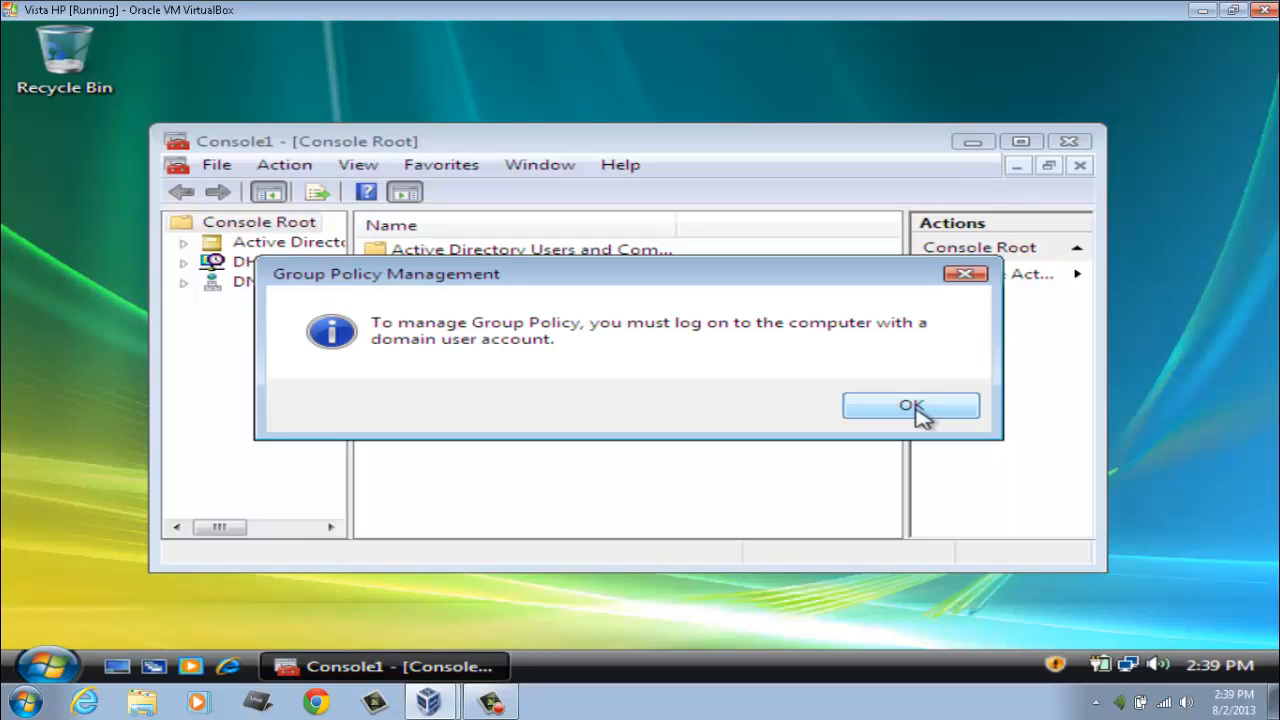
Step: Dismiss the Group Policy domain-account notice, move the console up and look through its Help menu
left_click(912, 406)
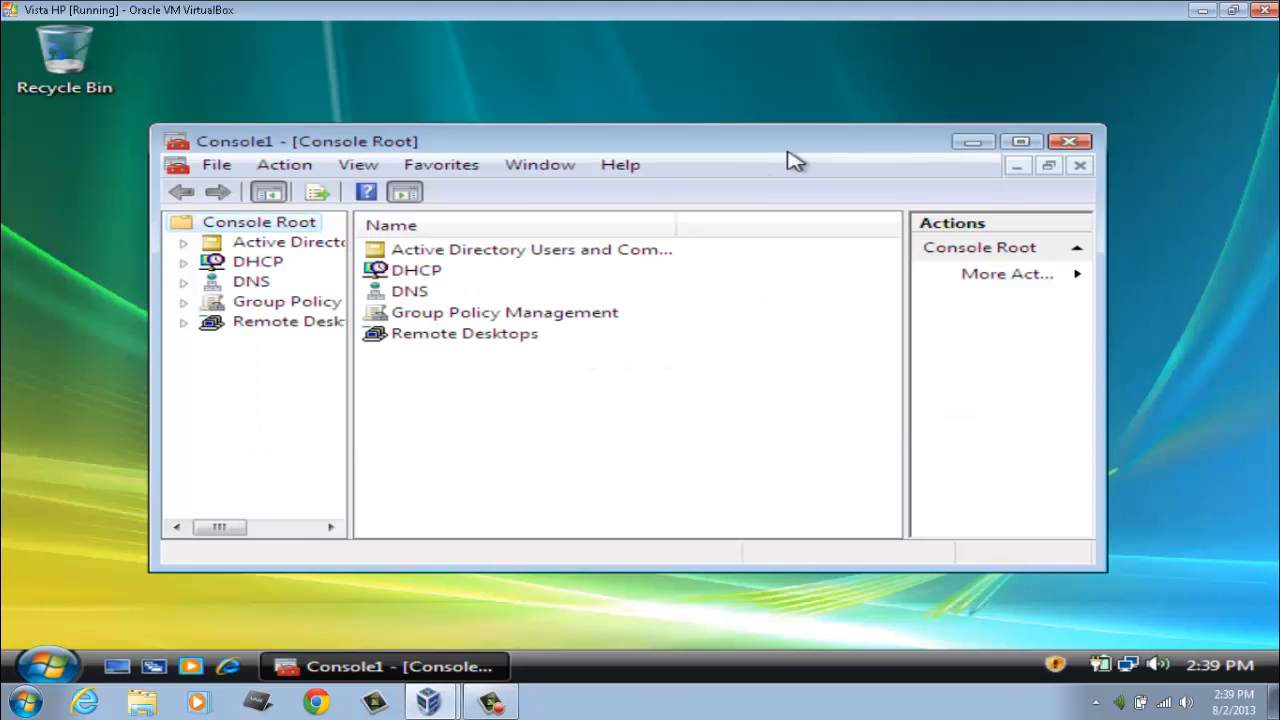
left_click_drag(754, 141, 748, 104)
left_click(620, 128)
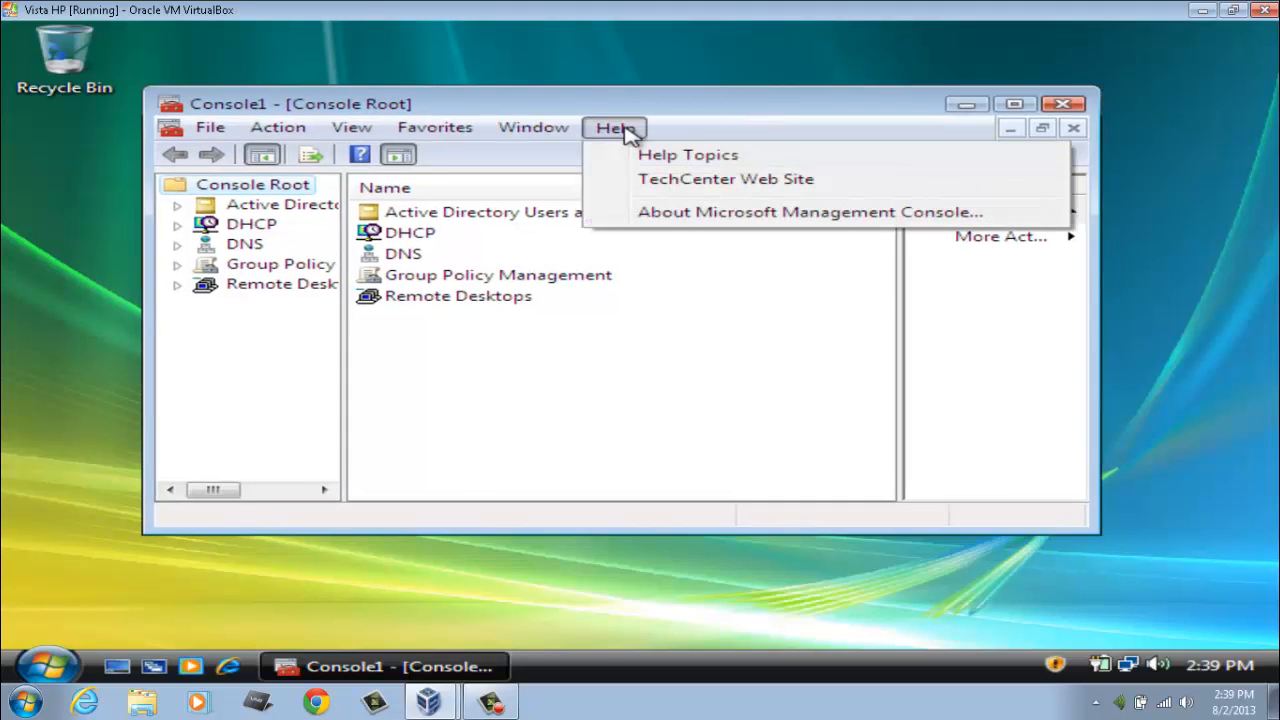
left_click(693, 117)
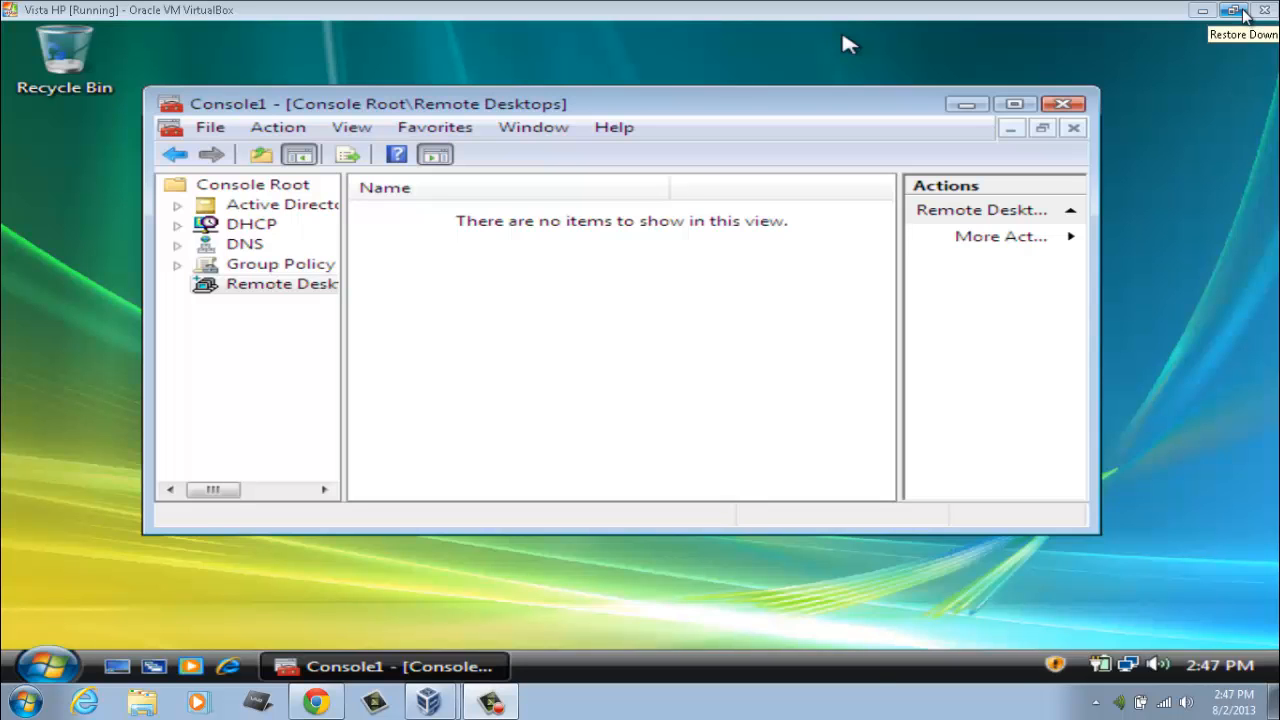
left_click(1236, 11)
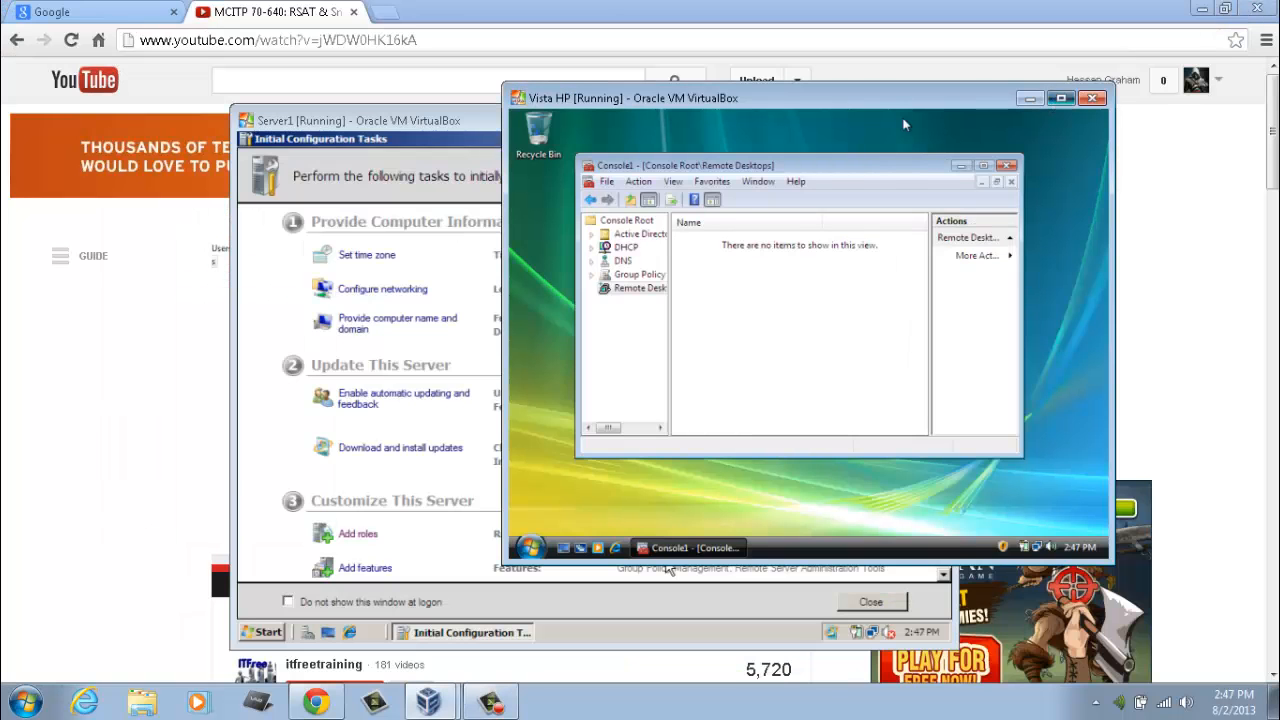
left_click(1061, 98)
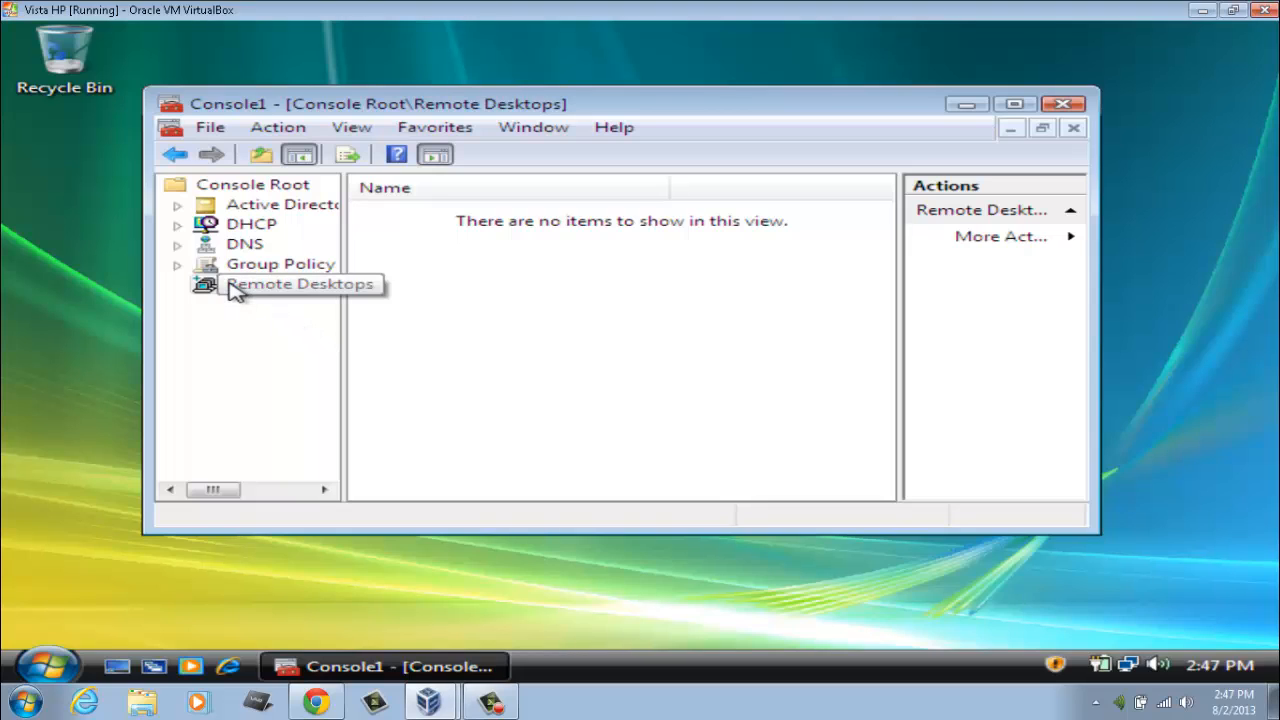
Step: Add a Remote Desktops connection to Server2, despite browsing ACCOUNTS.COM showing no terminal servers
right_click(235, 290)
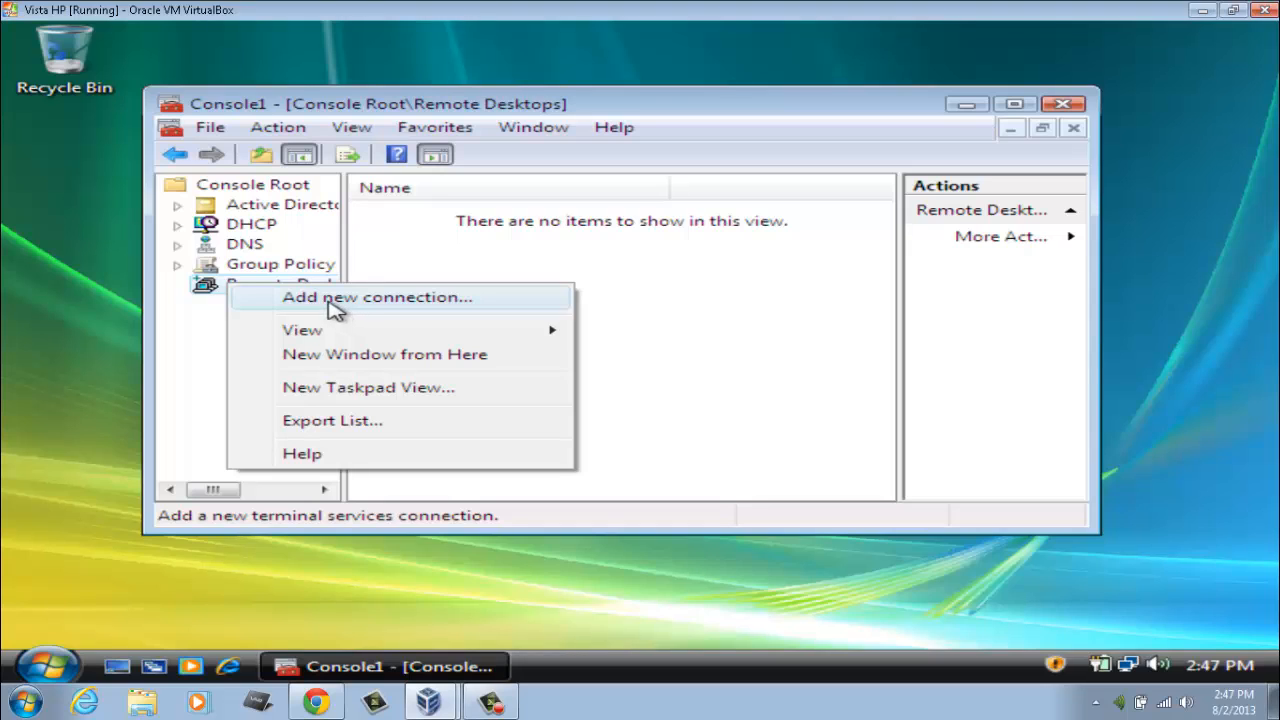
left_click(343, 308)
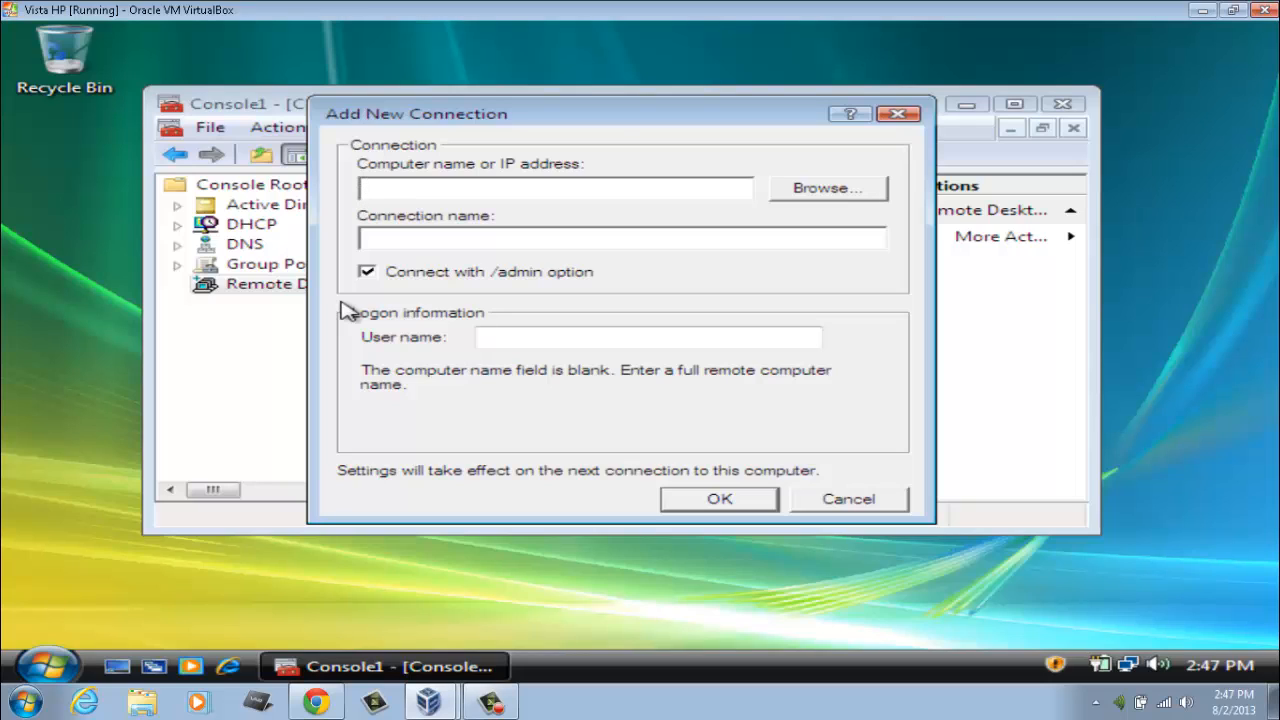
type("S")
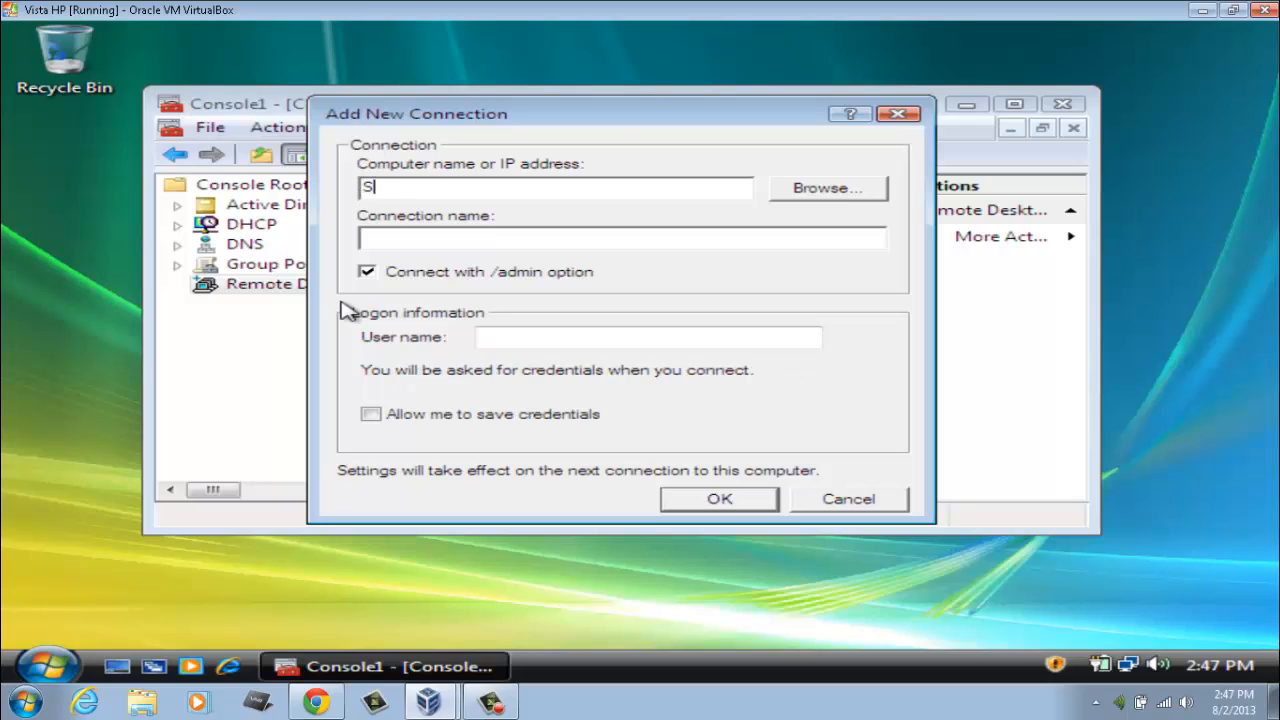
type("erver2")
left_click(824, 190)
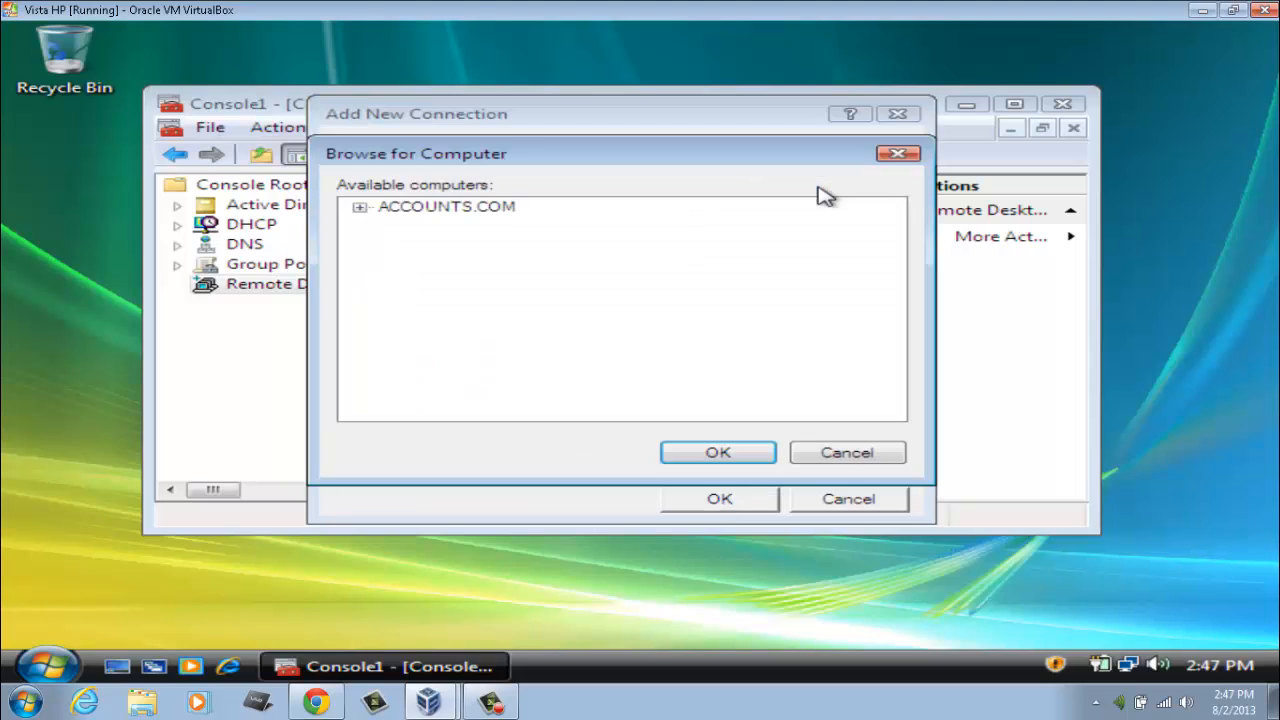
left_click(359, 207)
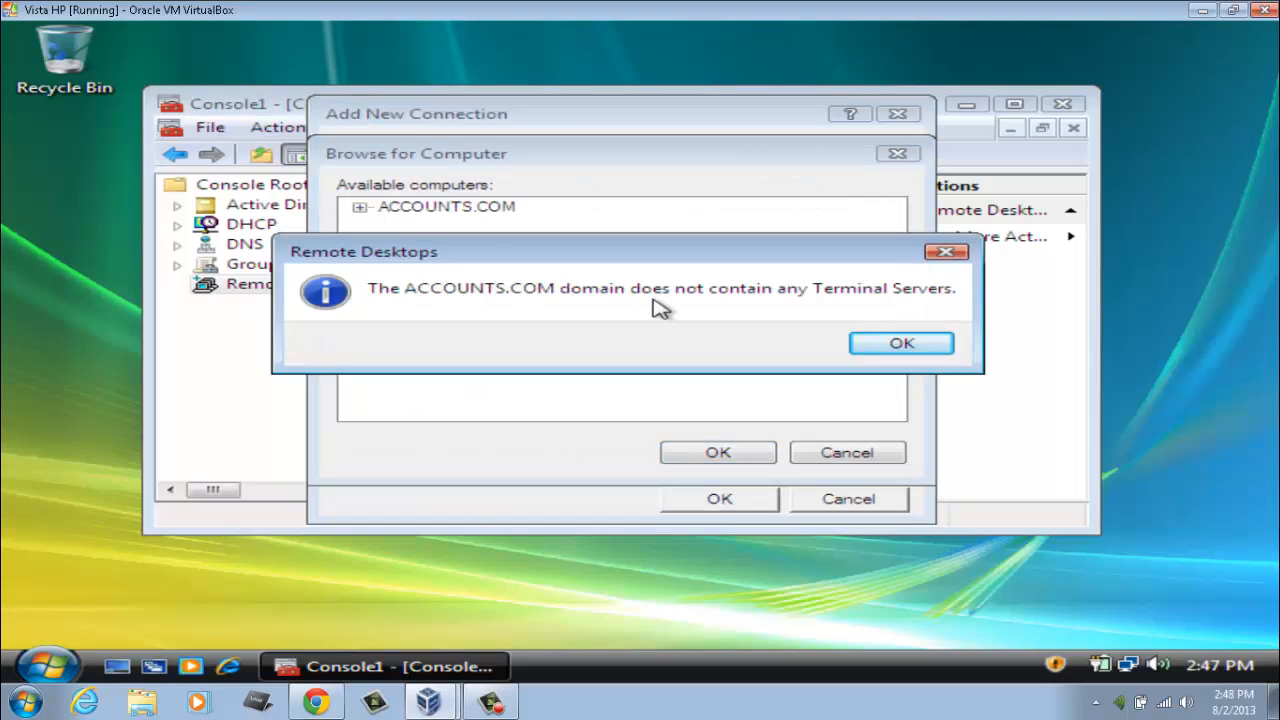
left_click(899, 344)
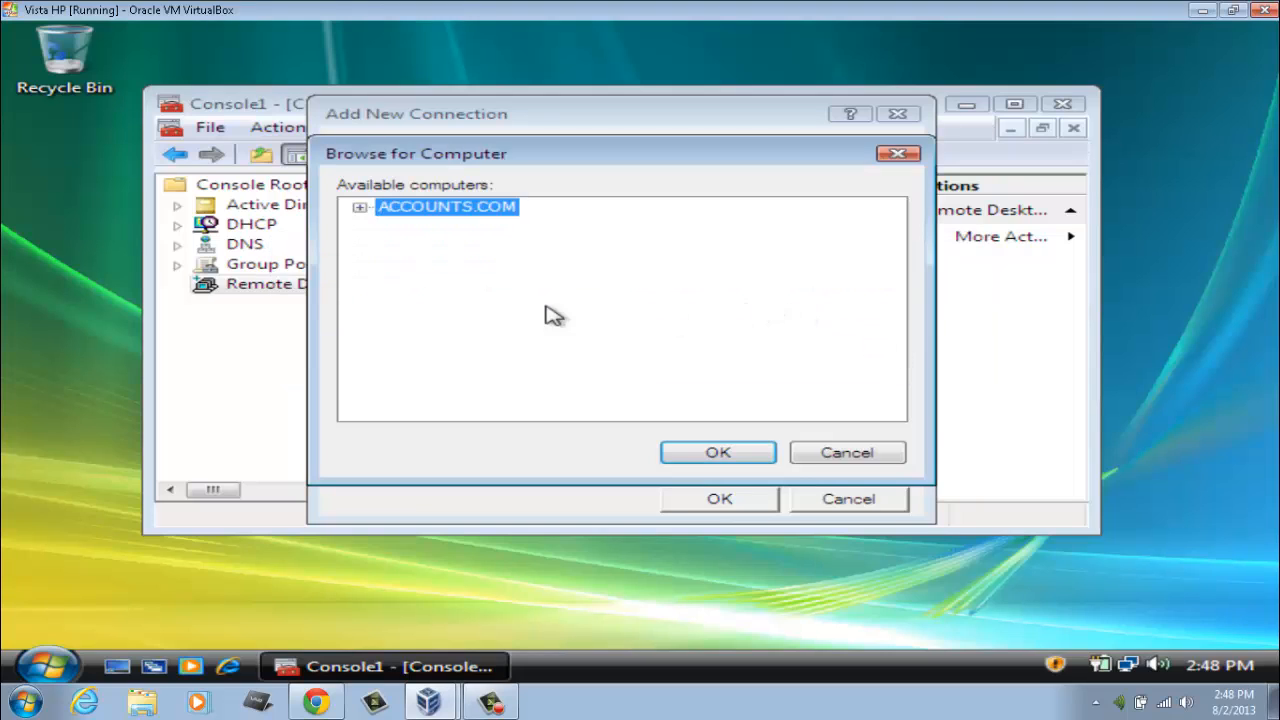
left_click(359, 207)
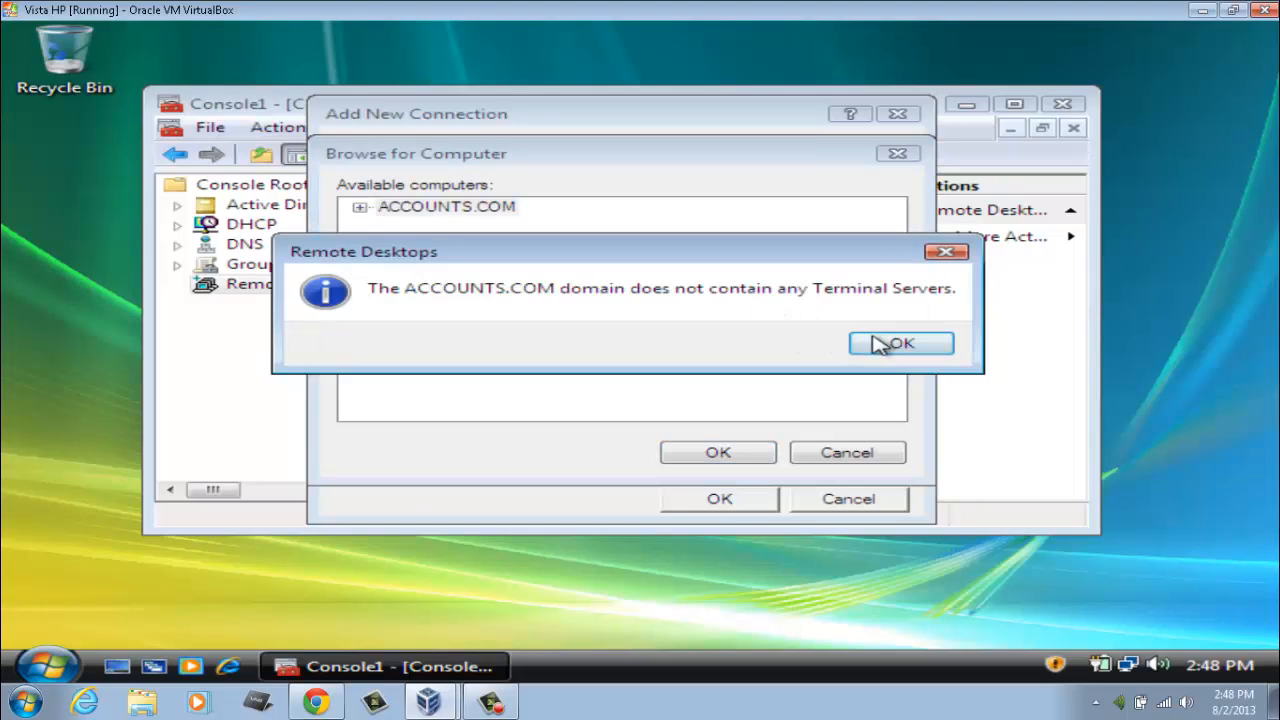
left_click(900, 341)
left_click(729, 455)
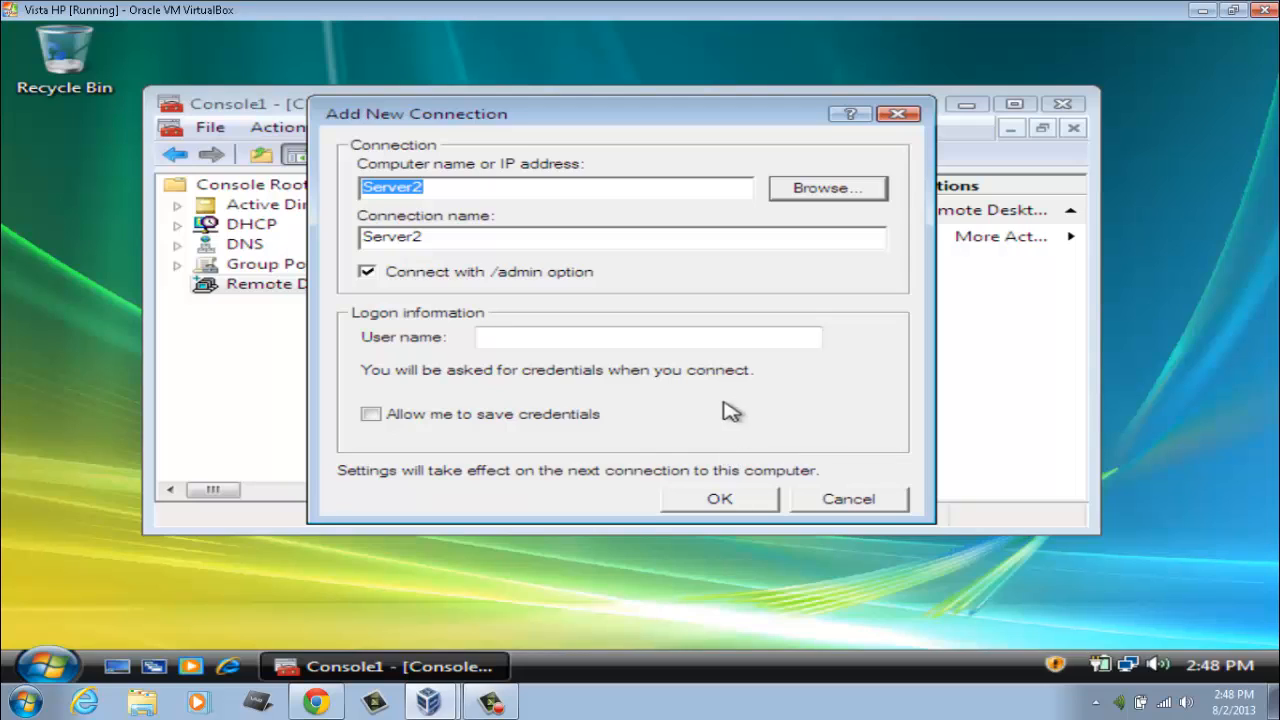
left_click(728, 502)
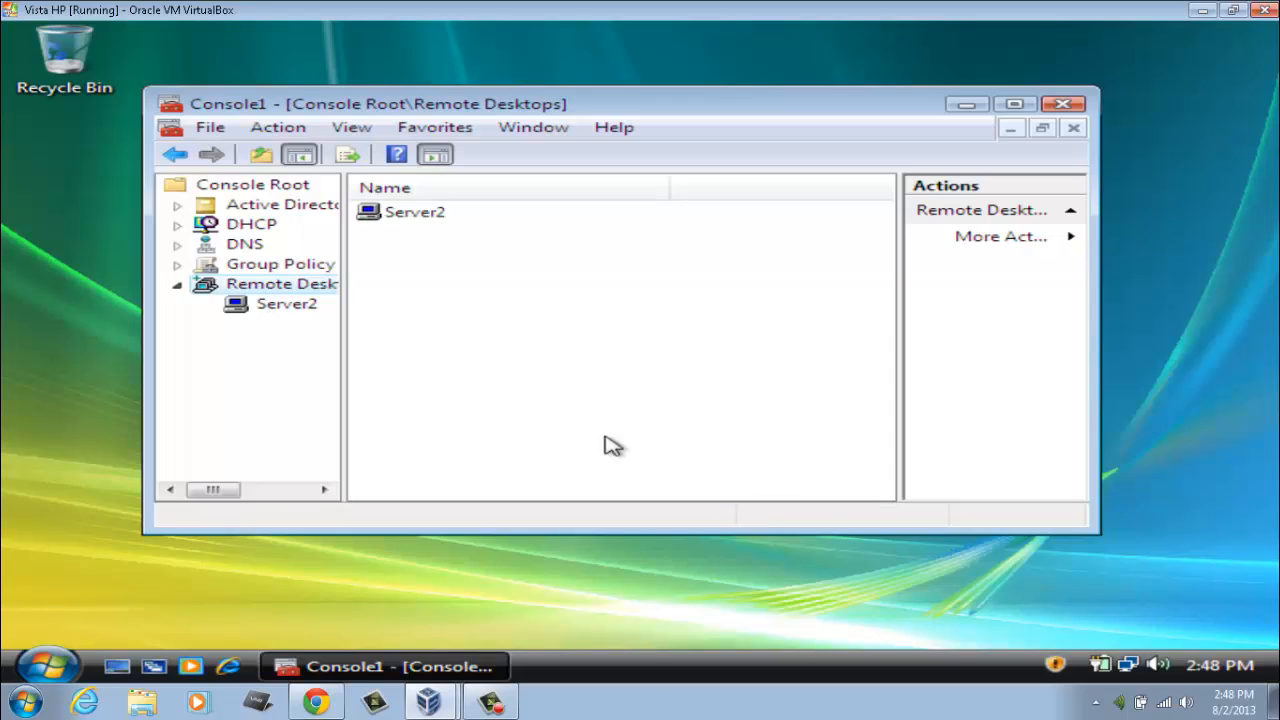
Step: Select and open the Server2 connection in the console
left_click(397, 220)
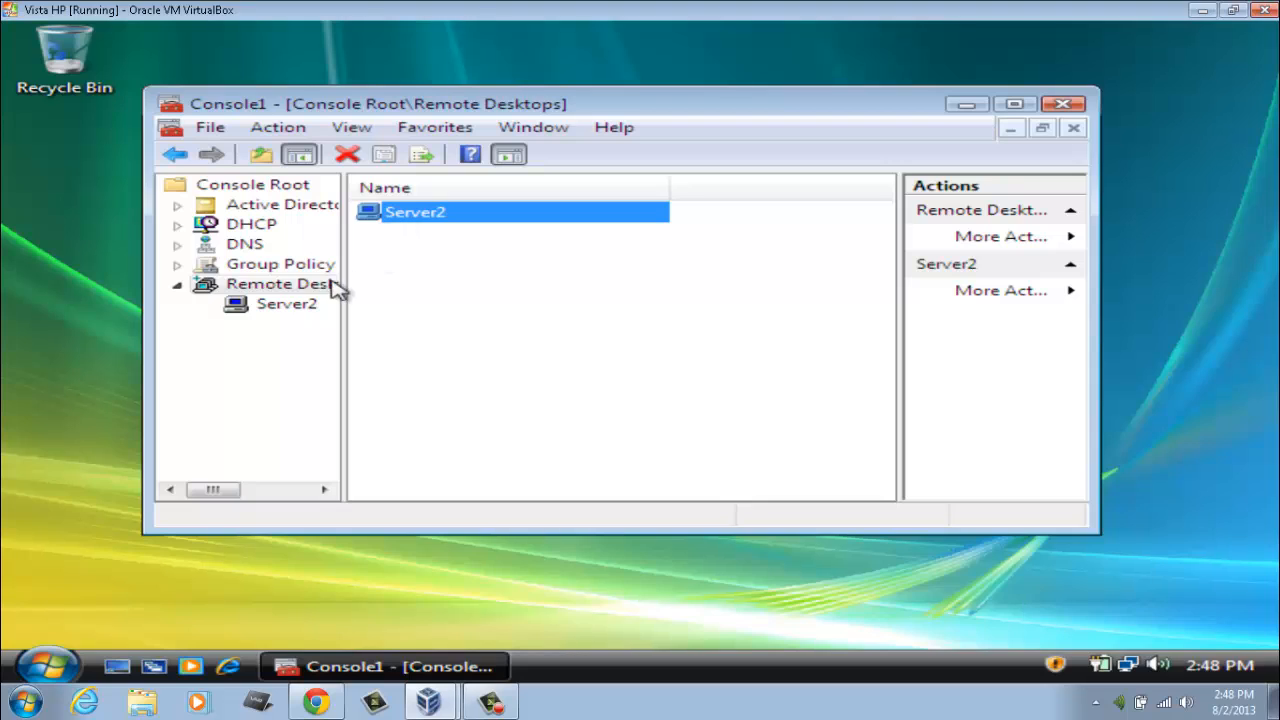
left_click(292, 306)
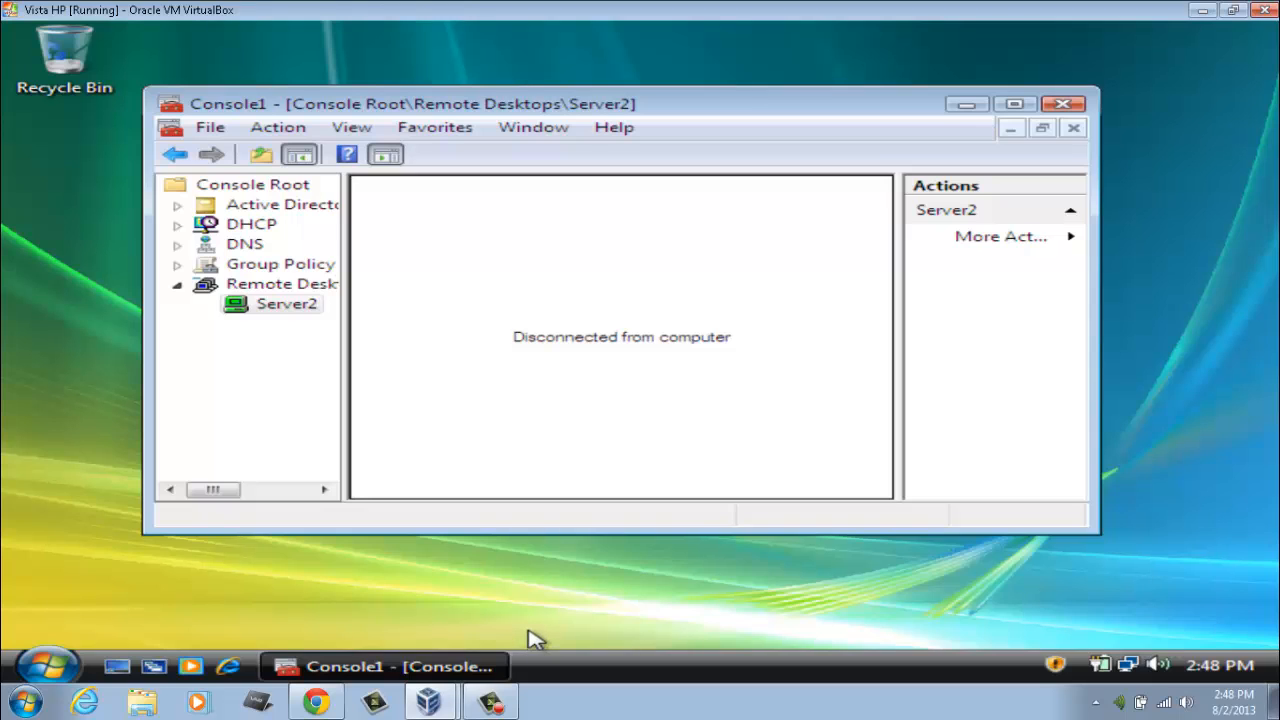
left_click(447, 682)
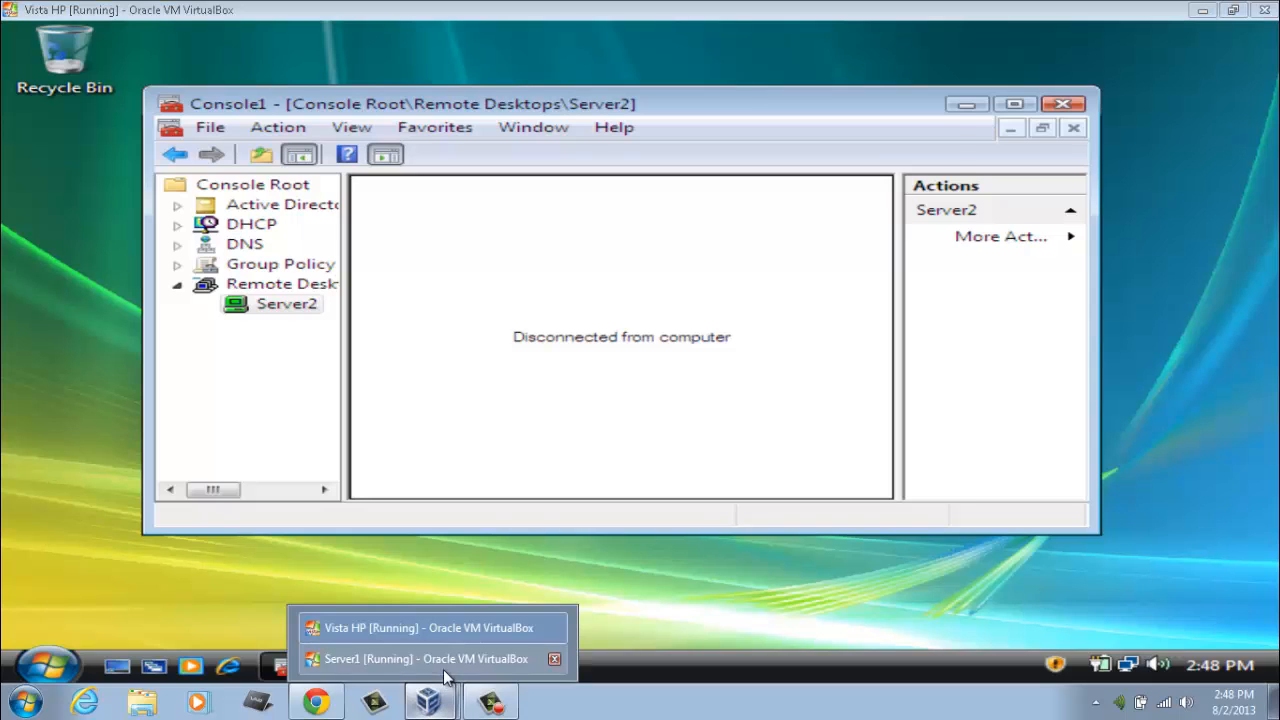
Step: Check Server1's Initial Configuration Tasks window, then go back to the Vista machine
left_click(443, 662)
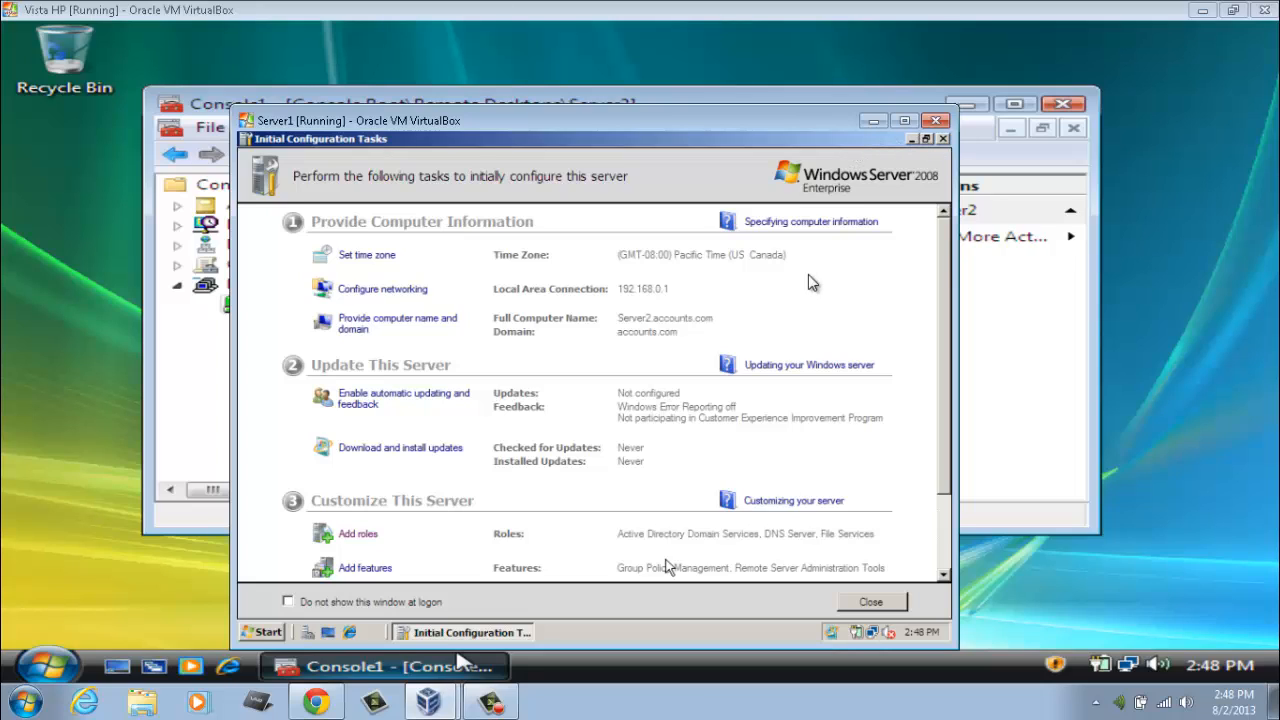
left_click(1248, 241)
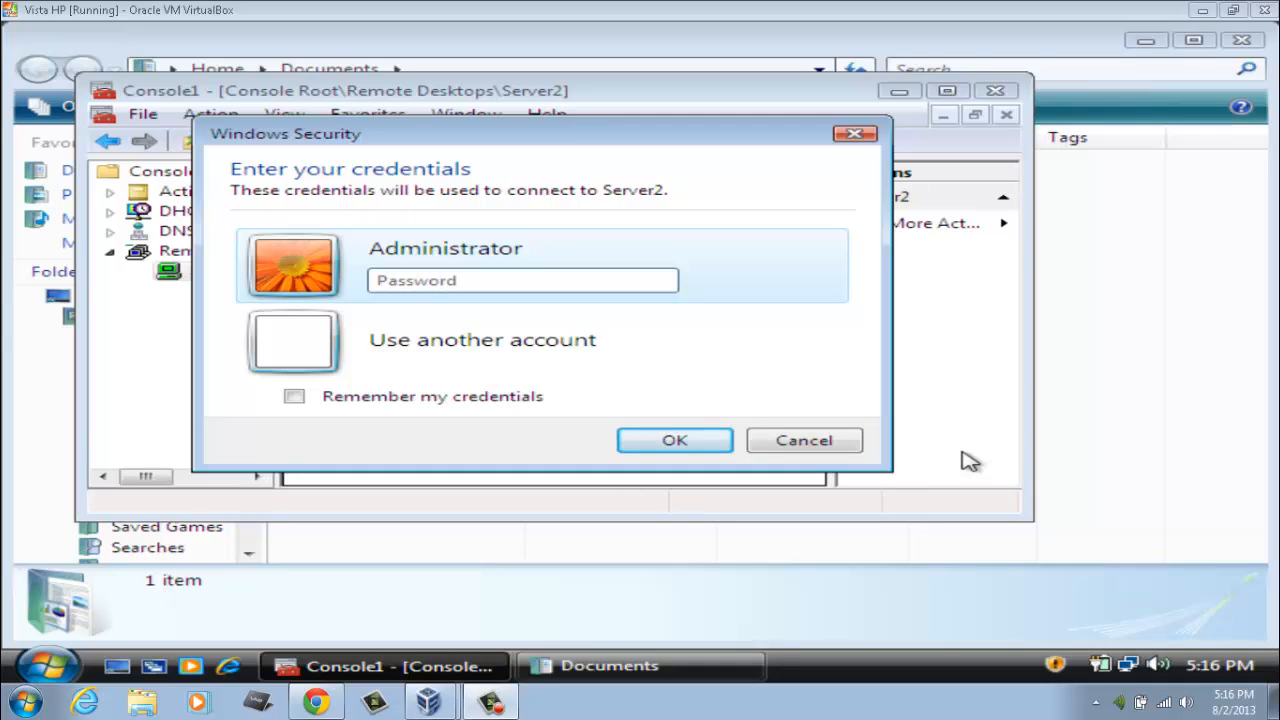
Step: Log on to Server2 with the Administrator password, open its Start menu and maximise Console1
left_click(610, 283)
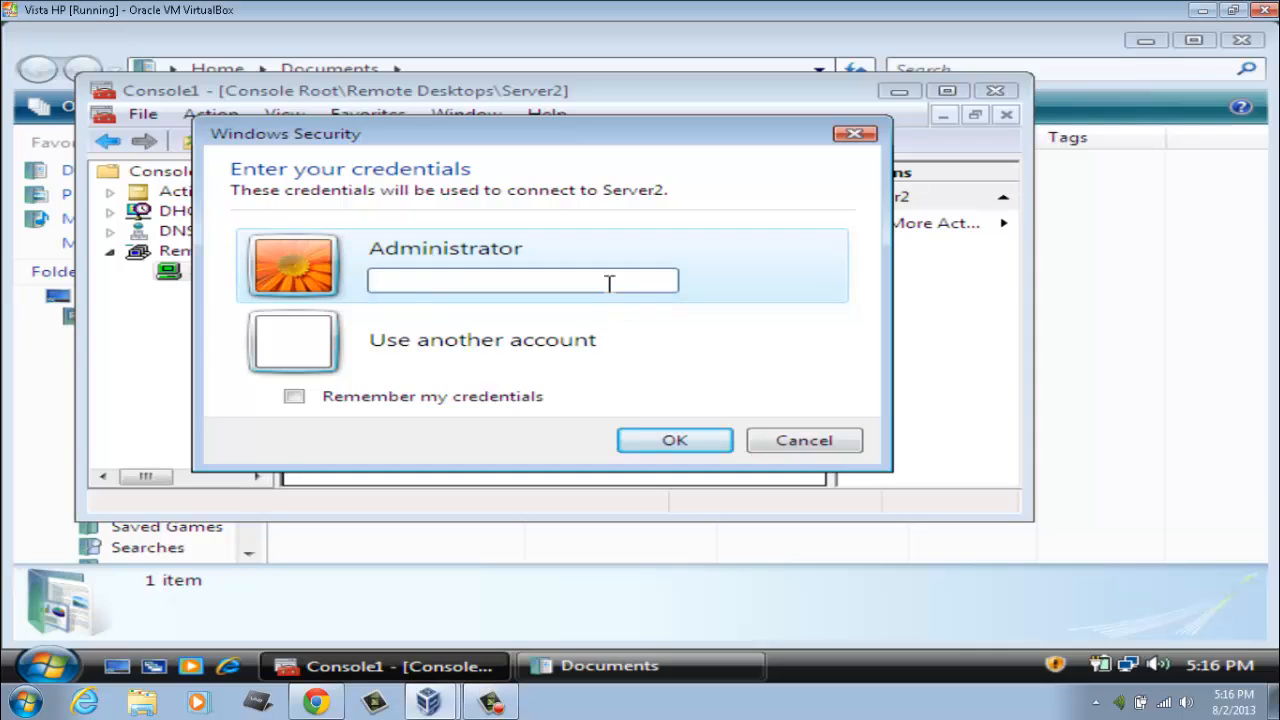
type("*********")
key("Return")
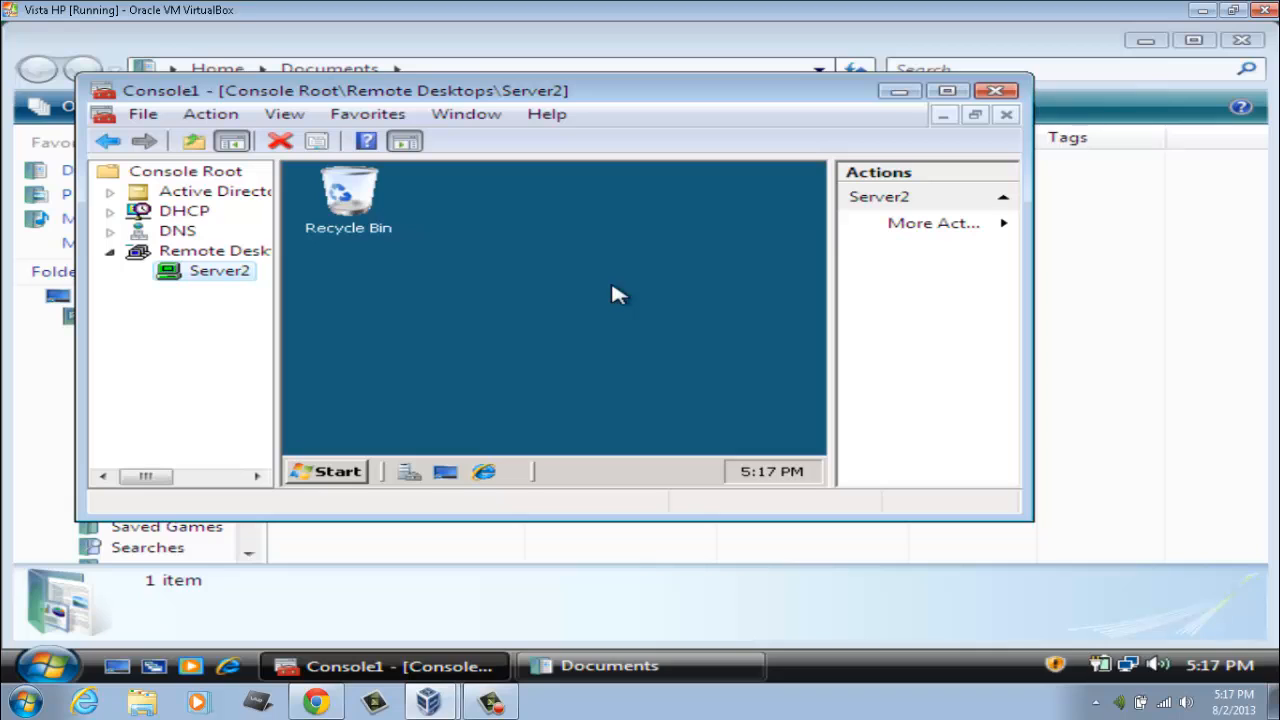
left_click(338, 475)
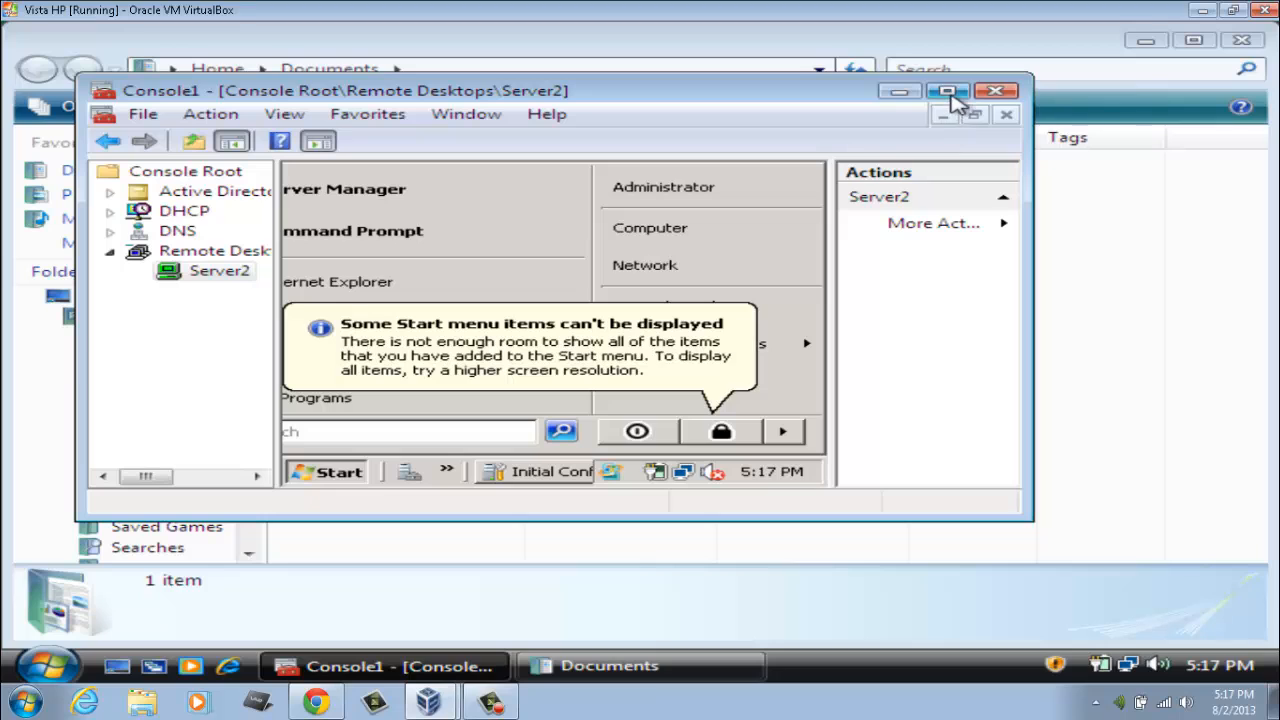
left_click(951, 93)
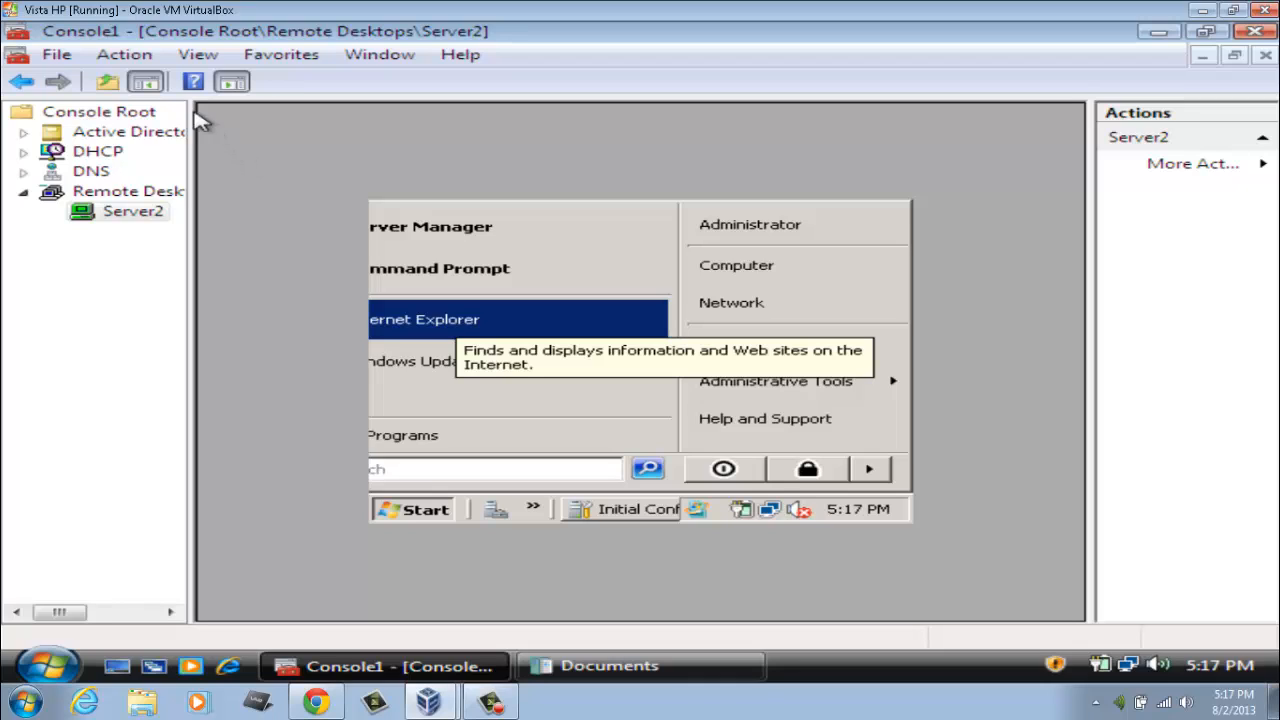
Step: Use Save As to store the console as admin.msc in the Documents folder
left_click(58, 56)
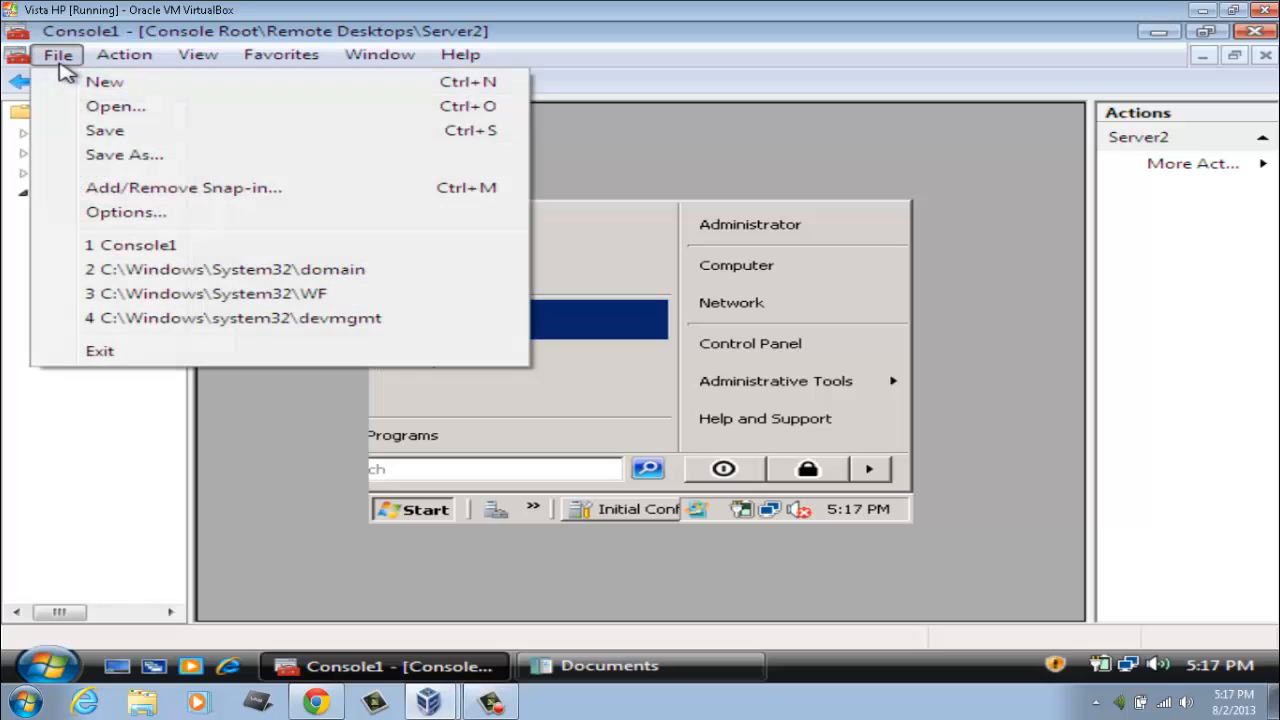
left_click(132, 168)
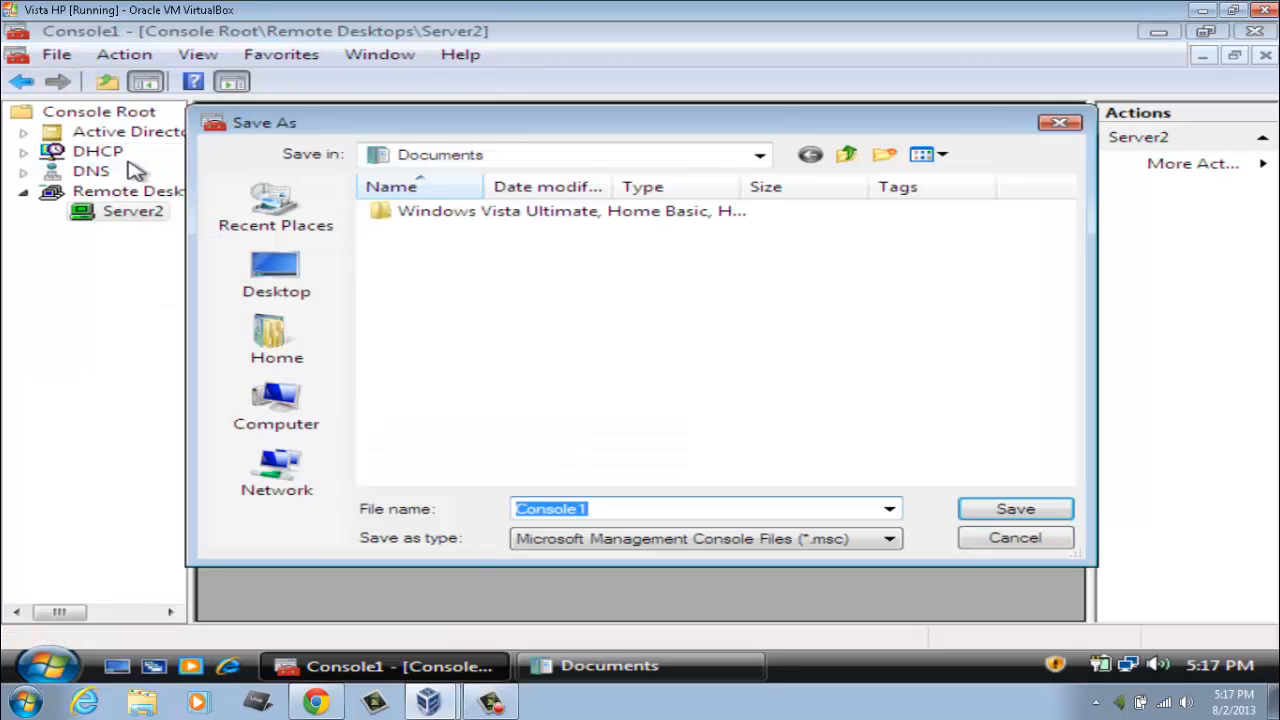
left_click(305, 348)
double_click(498, 345)
type("admin")
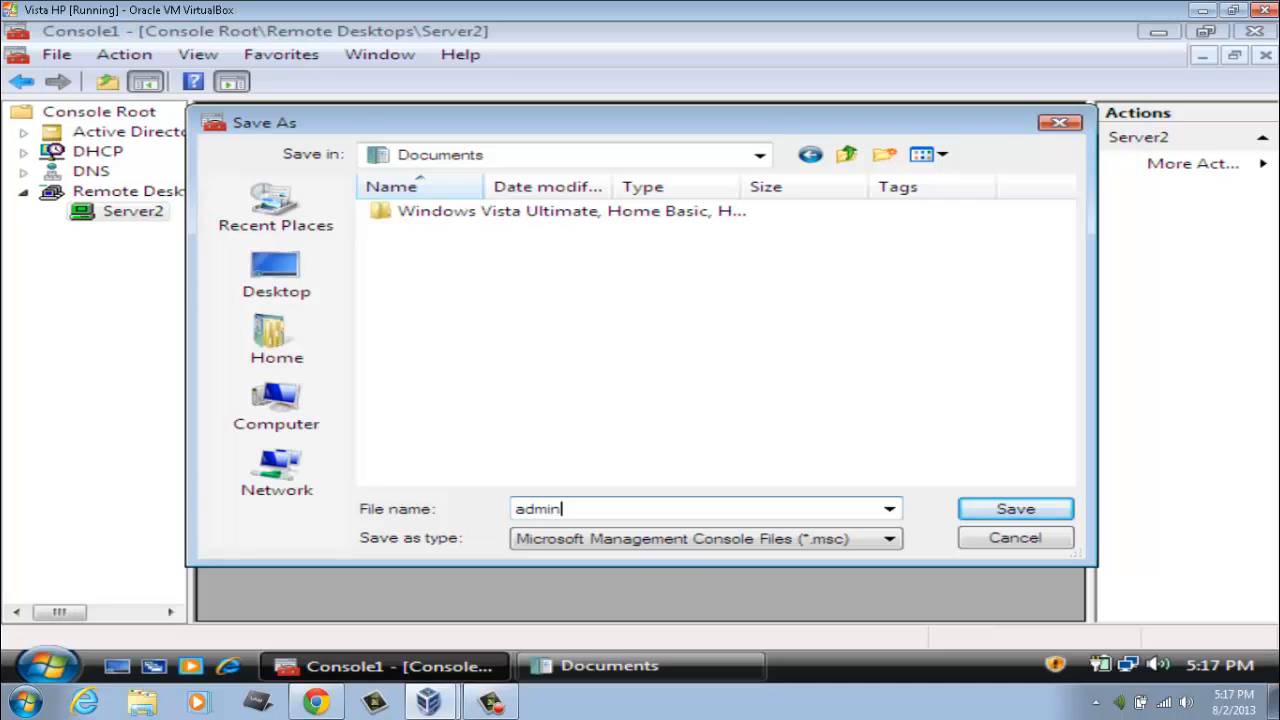
left_click(1016, 509)
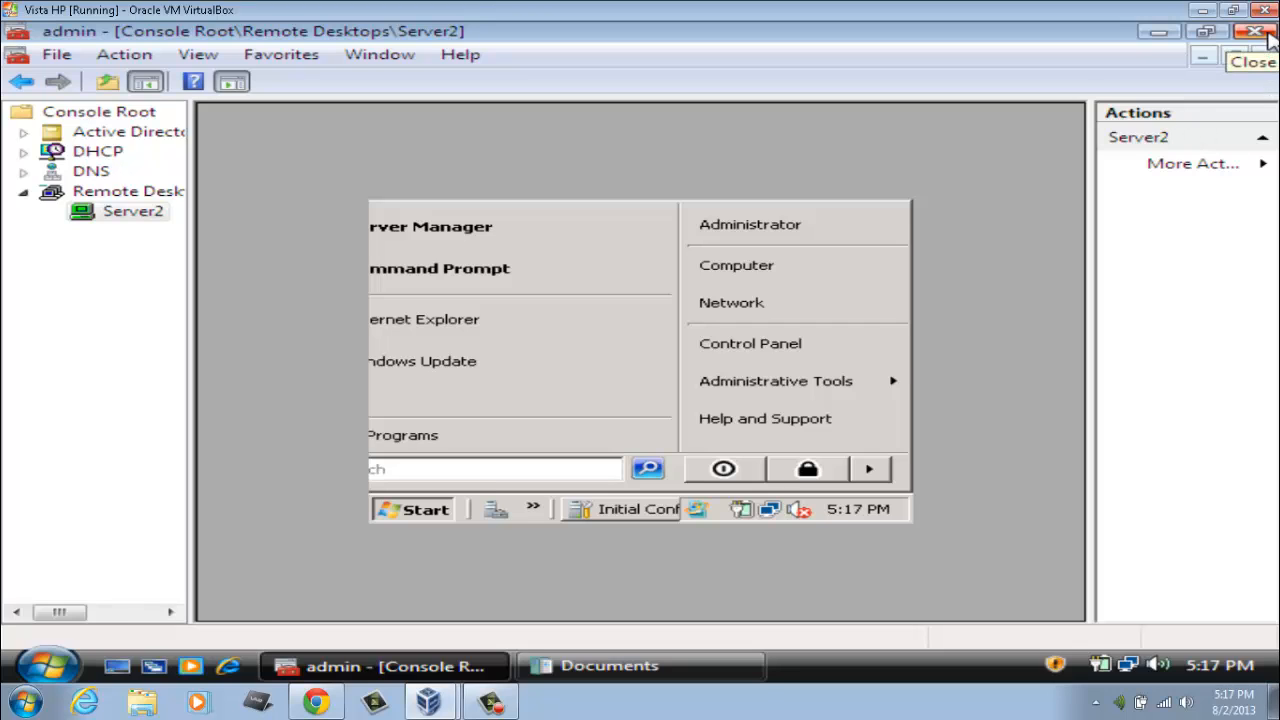
Step: Close MMC, launch admin.msc from Documents, approve UAC and dismiss the domain-not-found error
left_click(1256, 32)
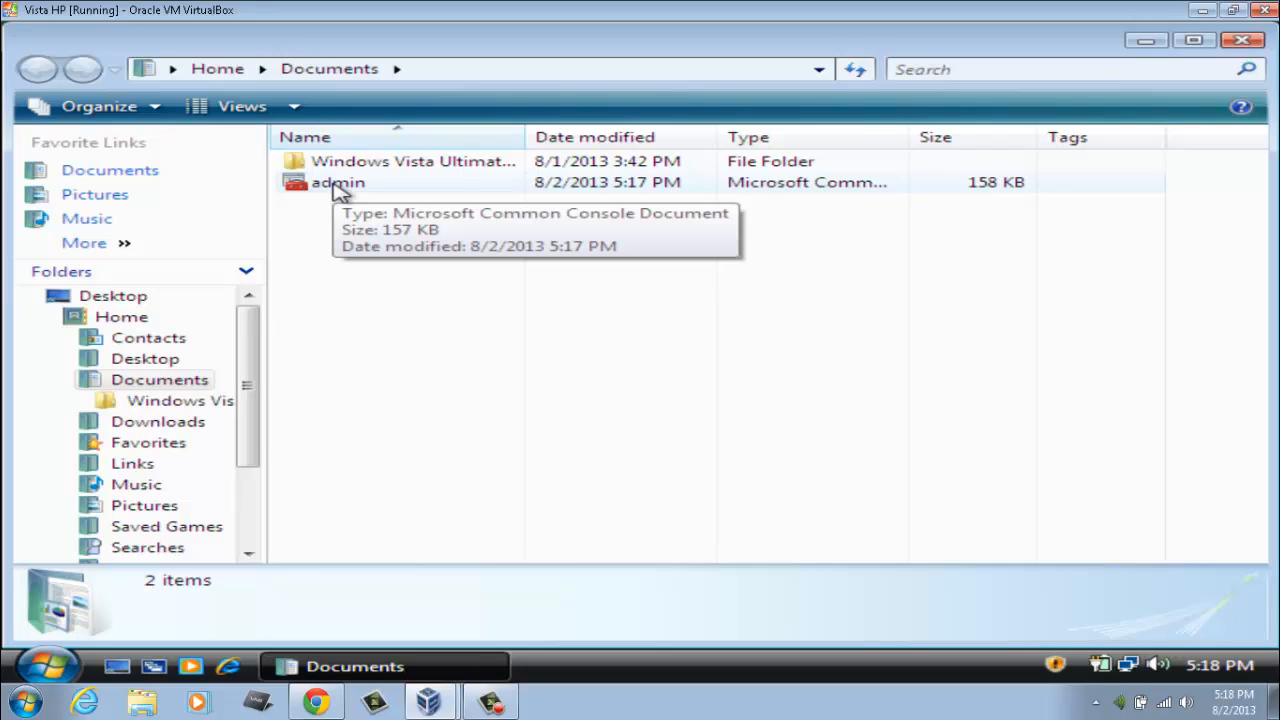
double_click(337, 186)
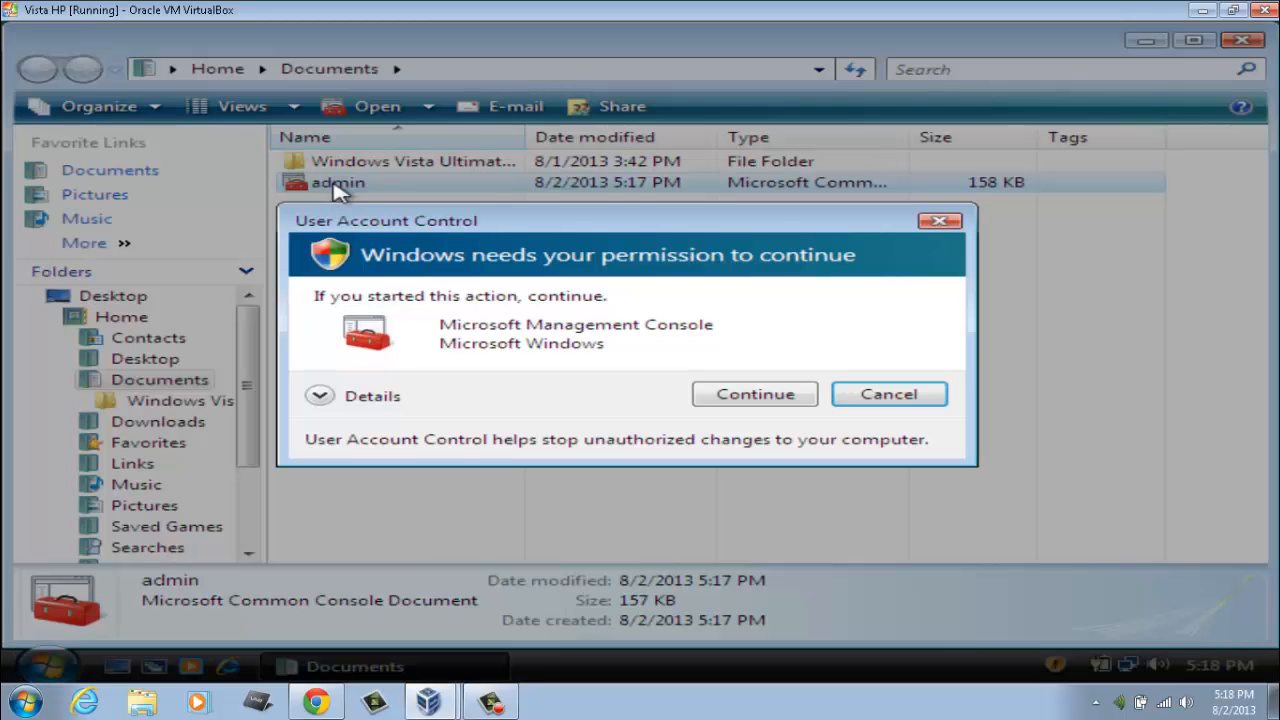
left_click(722, 394)
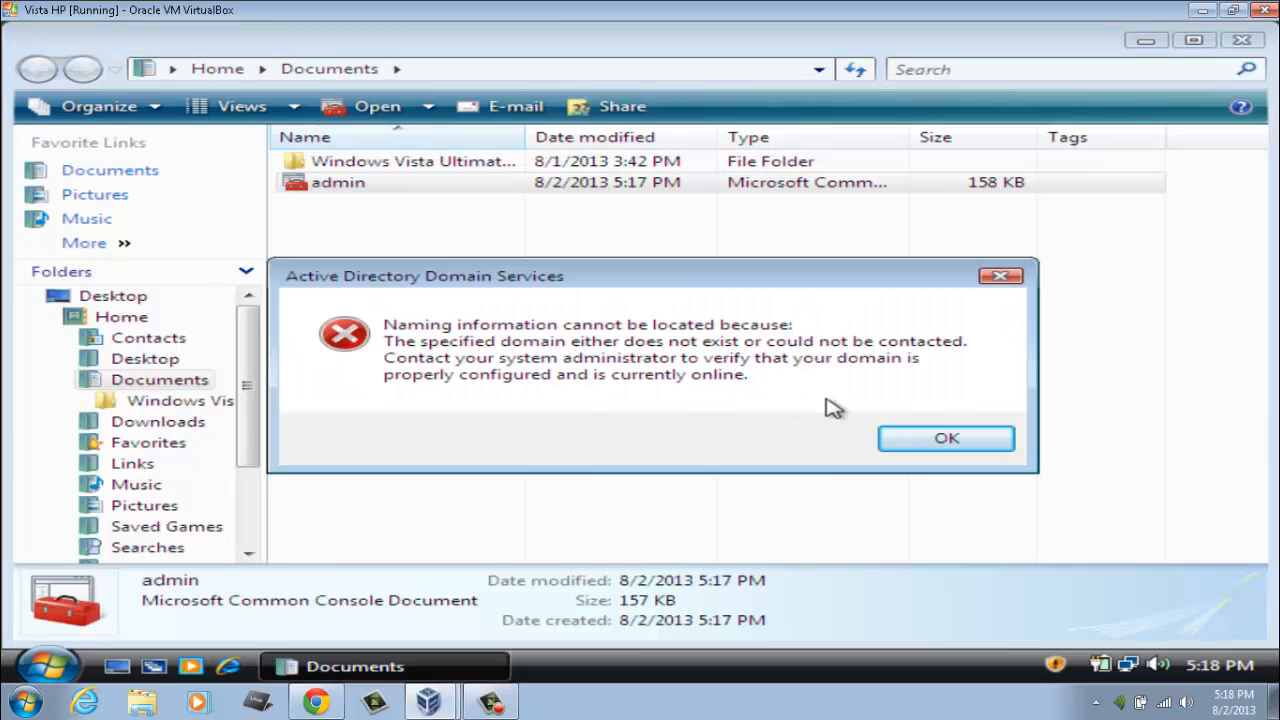
left_click(920, 440)
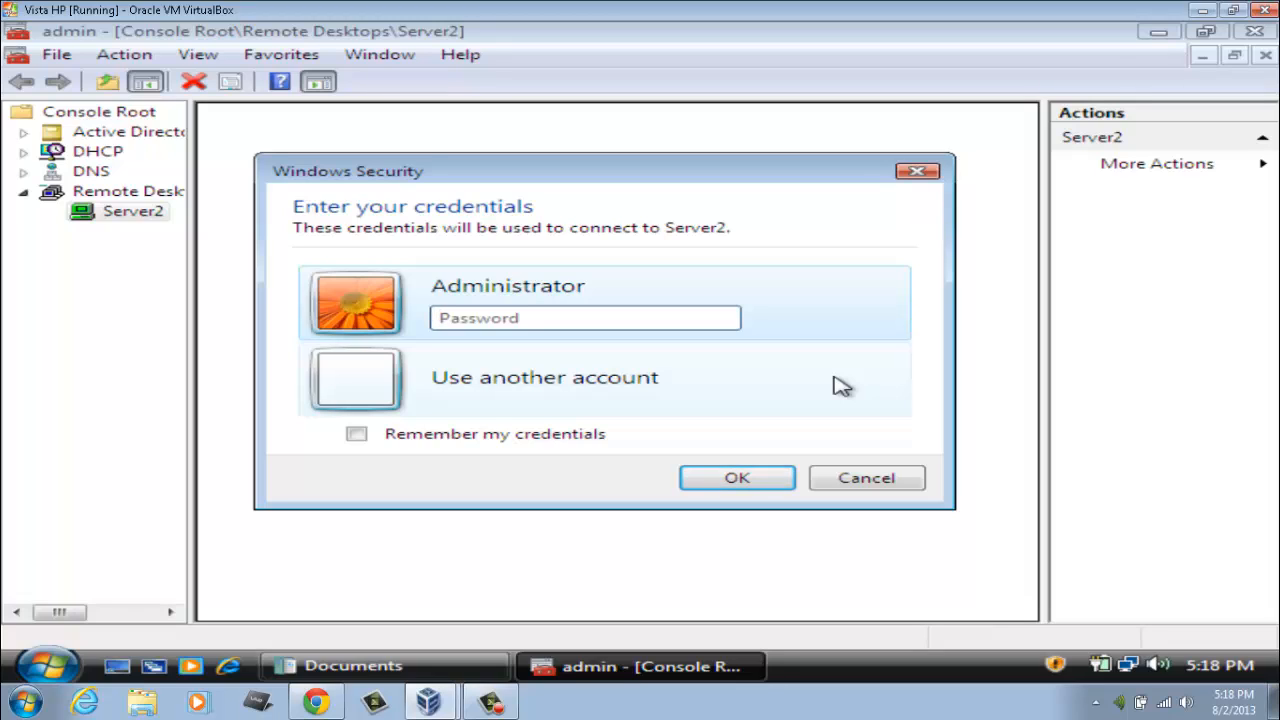
Step: Enter the Administrator password for Server2 and close its Initial Configuration Tasks window
type("P")
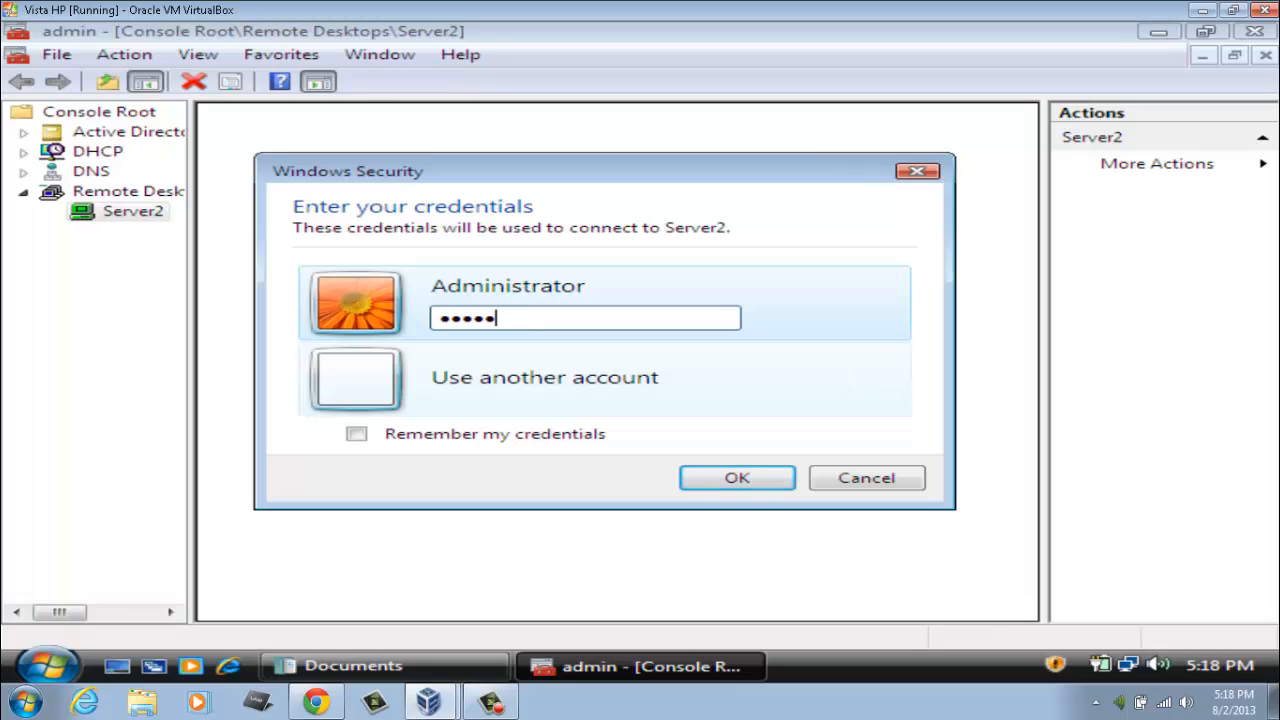
key("Return")
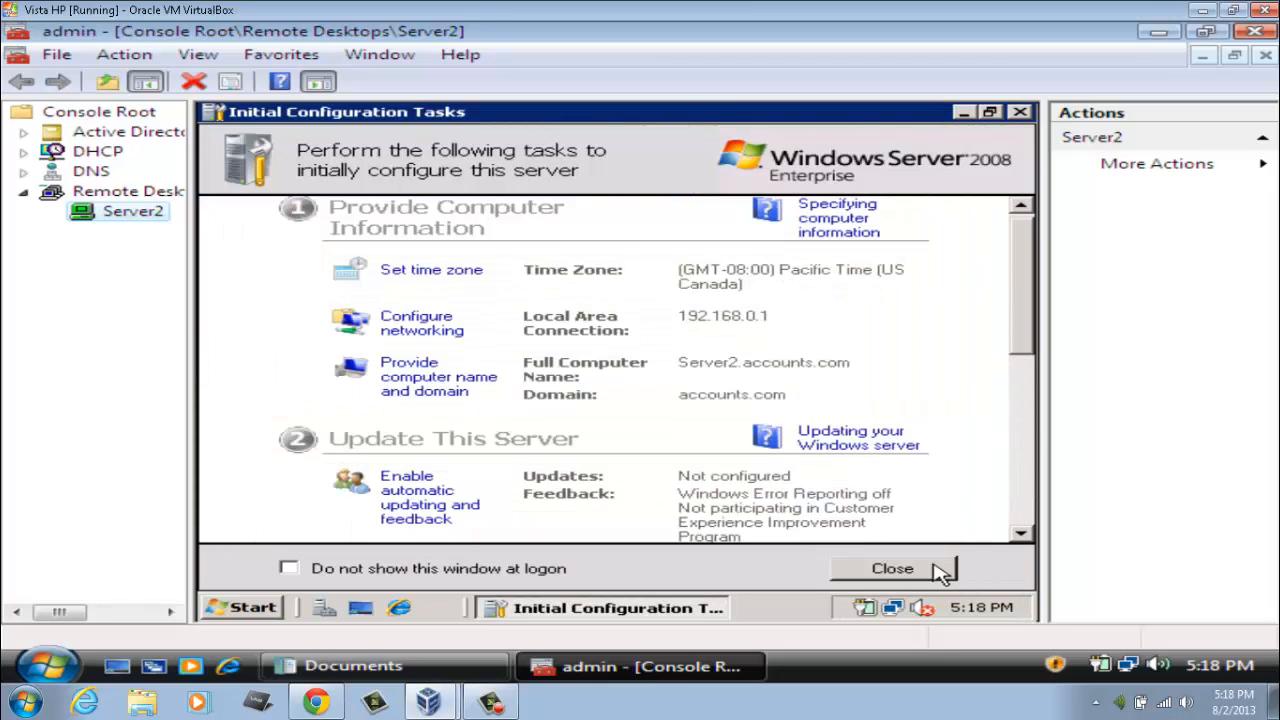
left_click(892, 568)
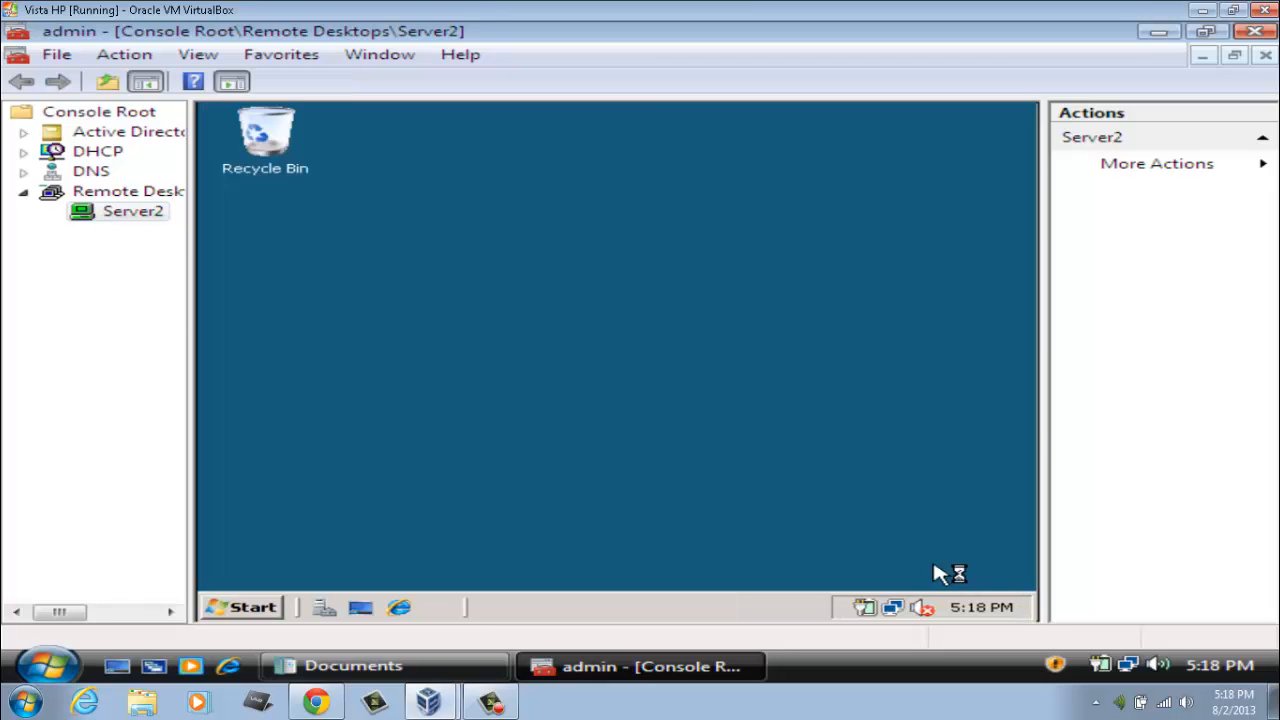
Step: On Server2, launch Active Directory Users and Computers from Administrative Tools, view Users, then close it
left_click(250, 610)
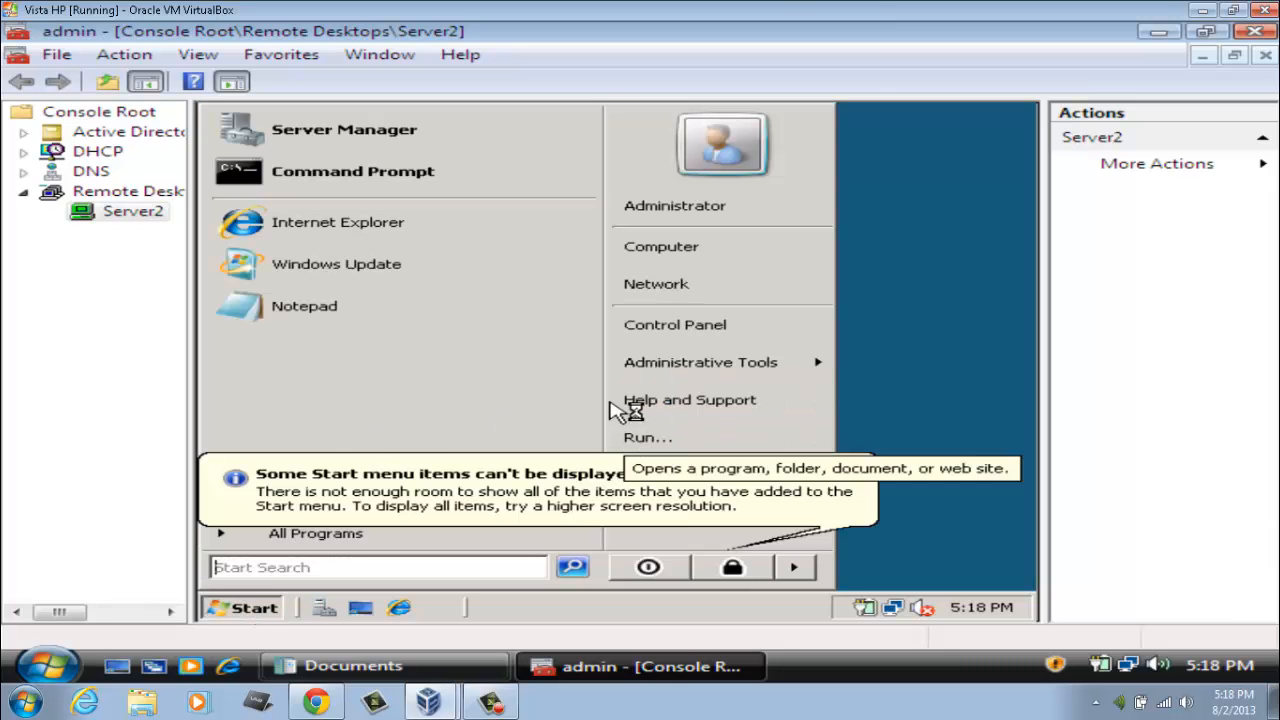
mouse_move(718, 365)
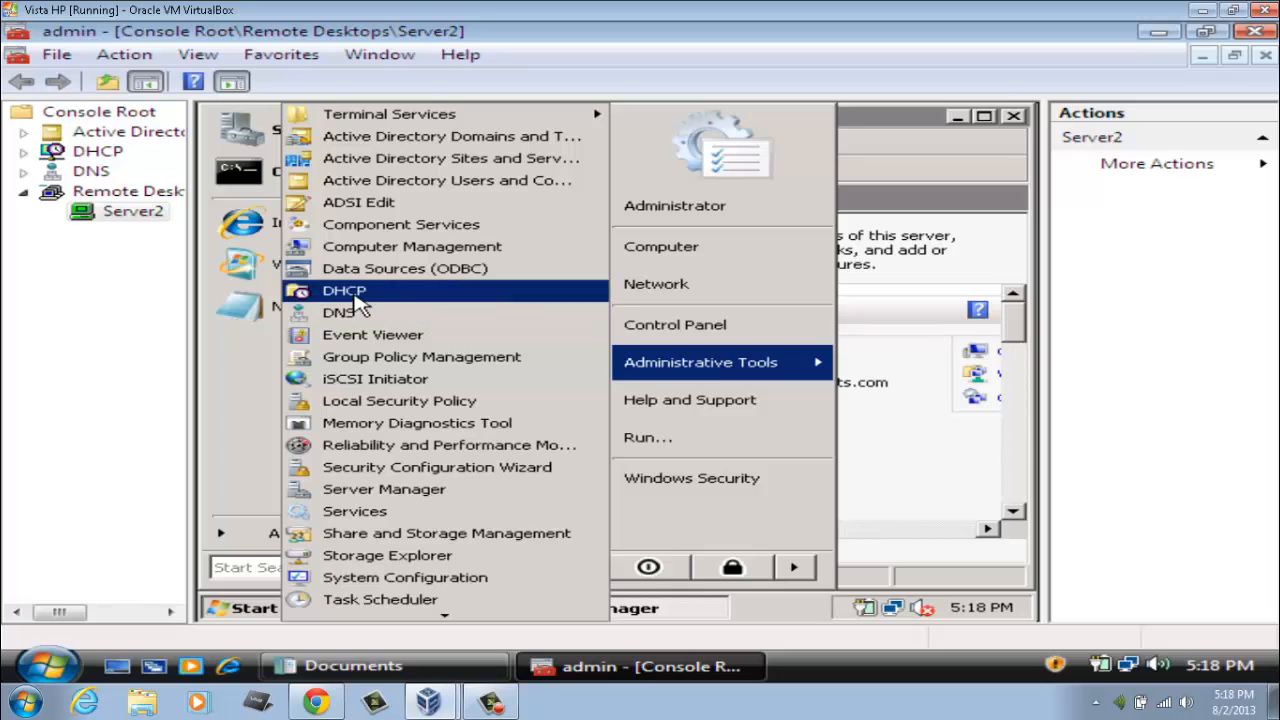
left_click(475, 181)
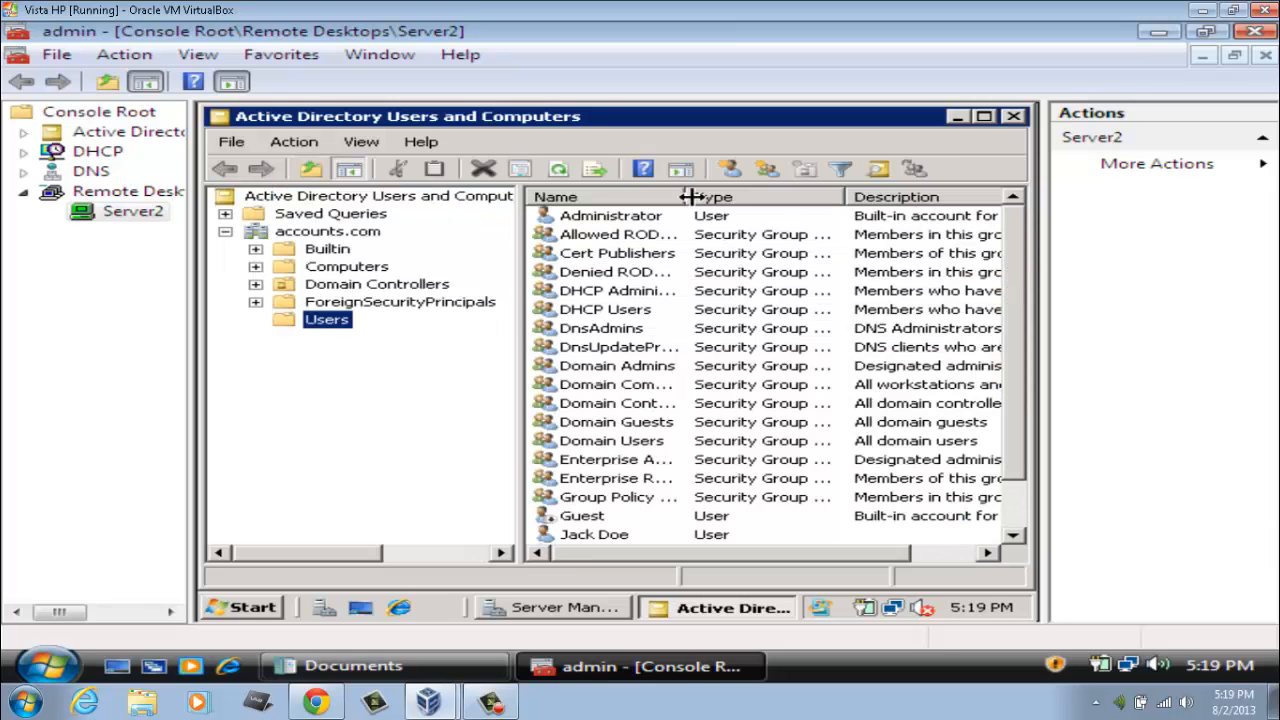
left_click(1013, 117)
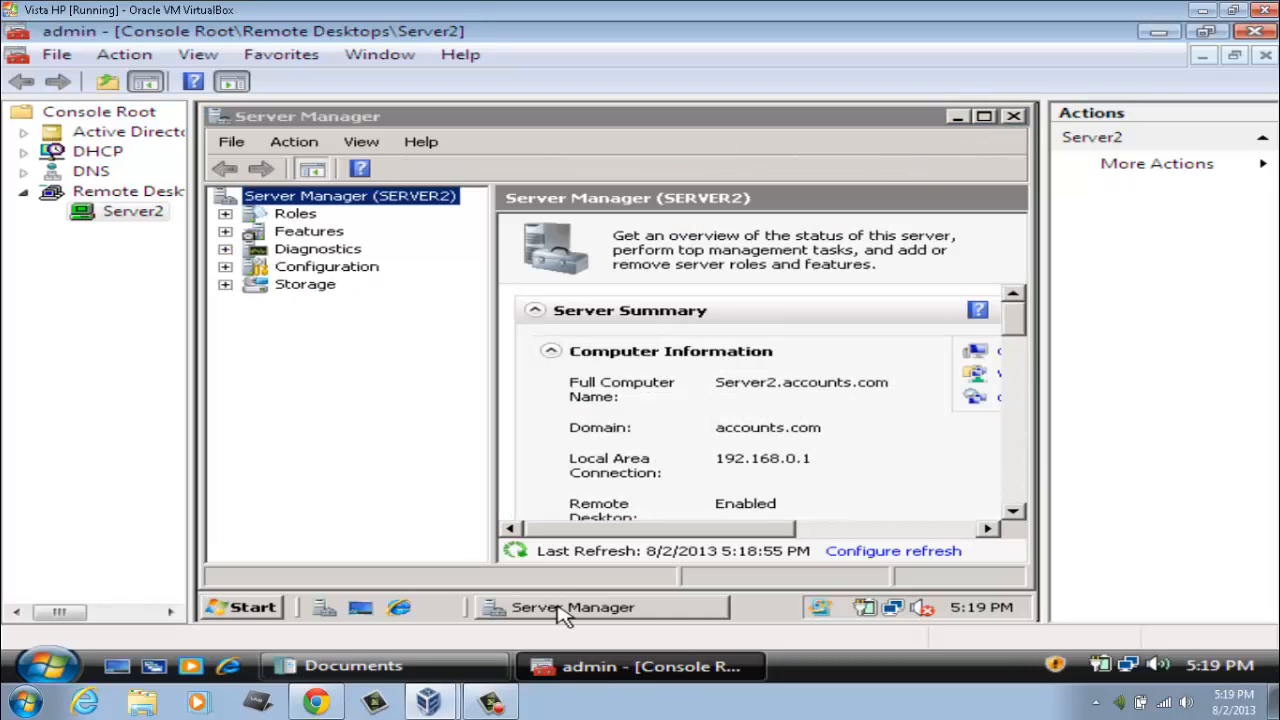
left_click(500, 706)
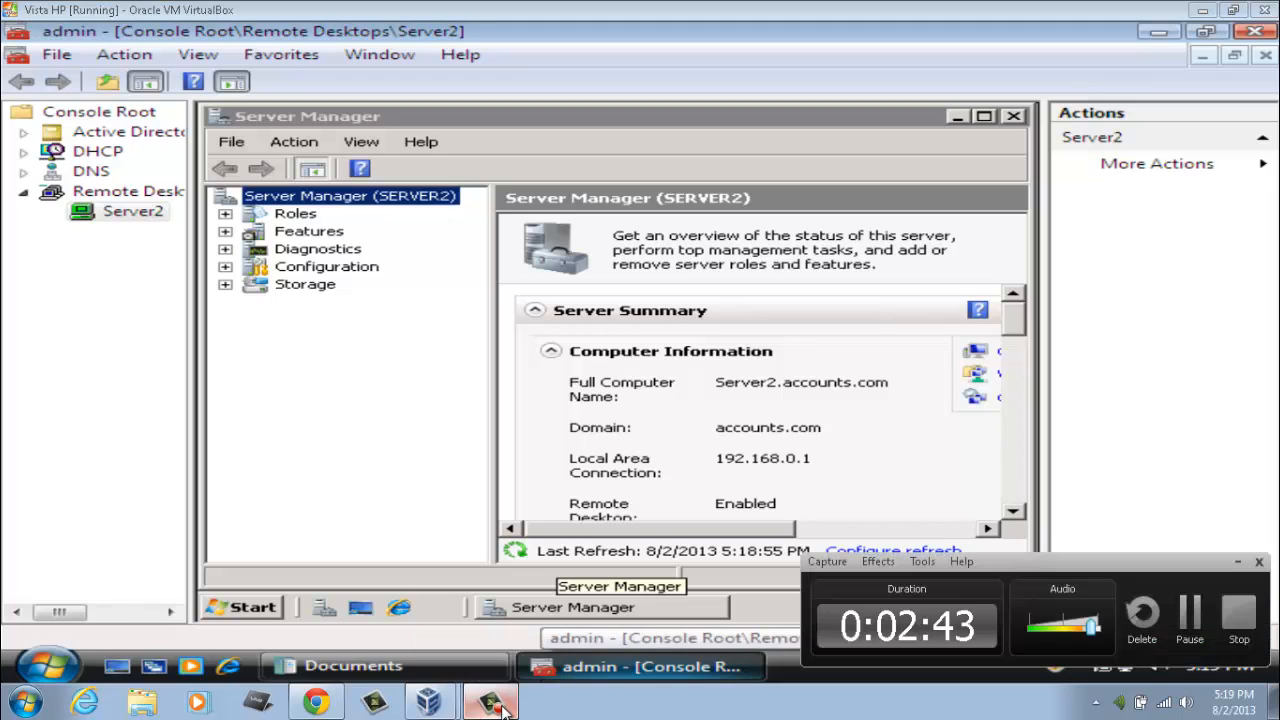
left_click(1189, 613)
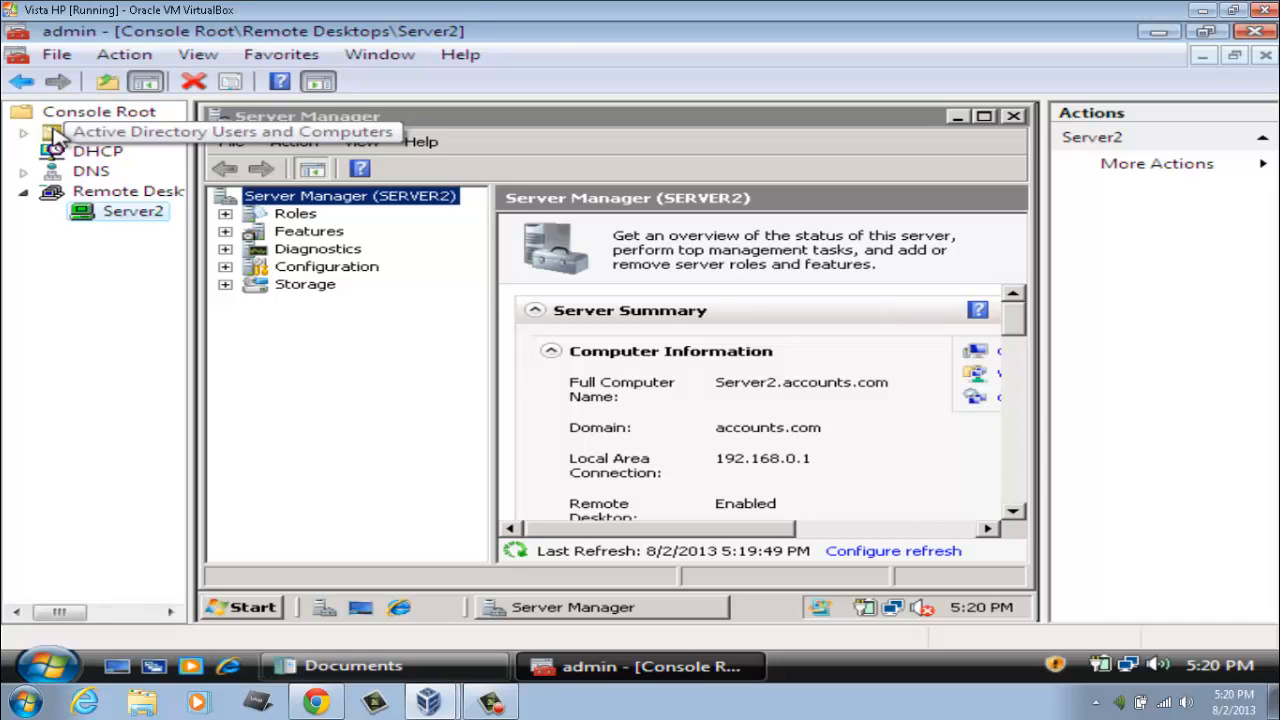
Step: Select the Active Directory node and review the action menus for Active Directory, DHCP and DNS
left_click(58, 131)
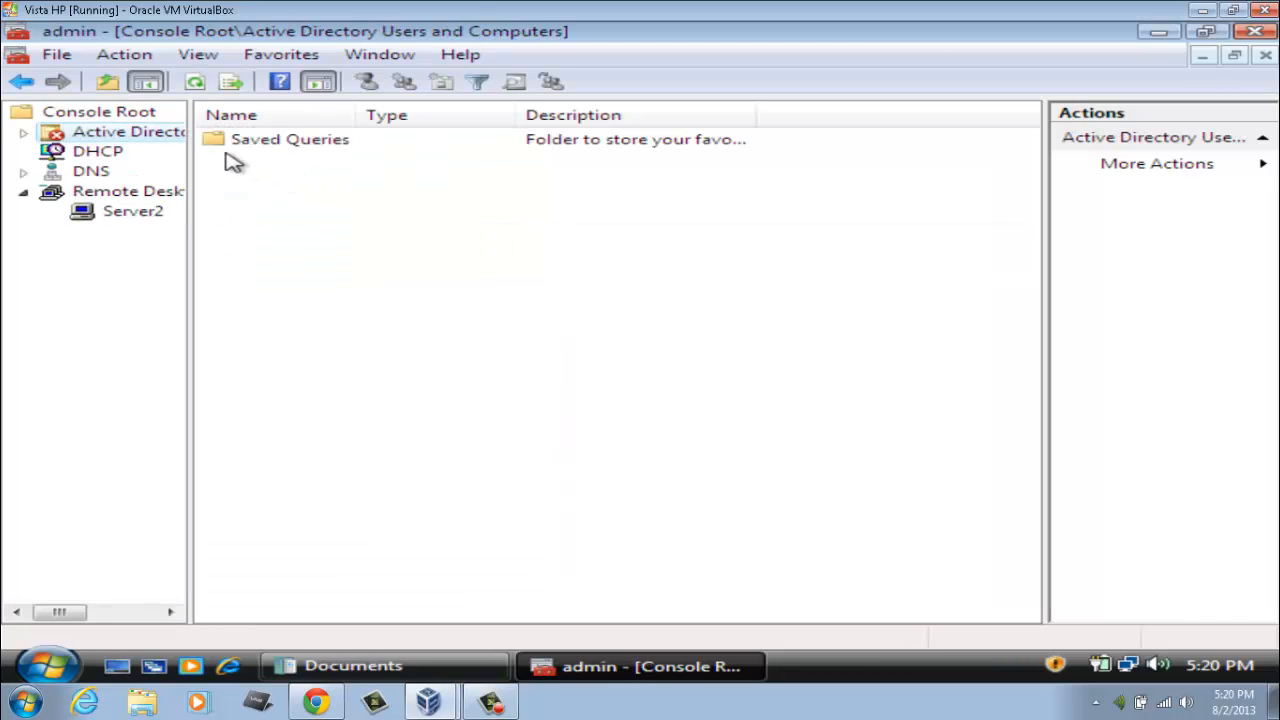
right_click(106, 134)
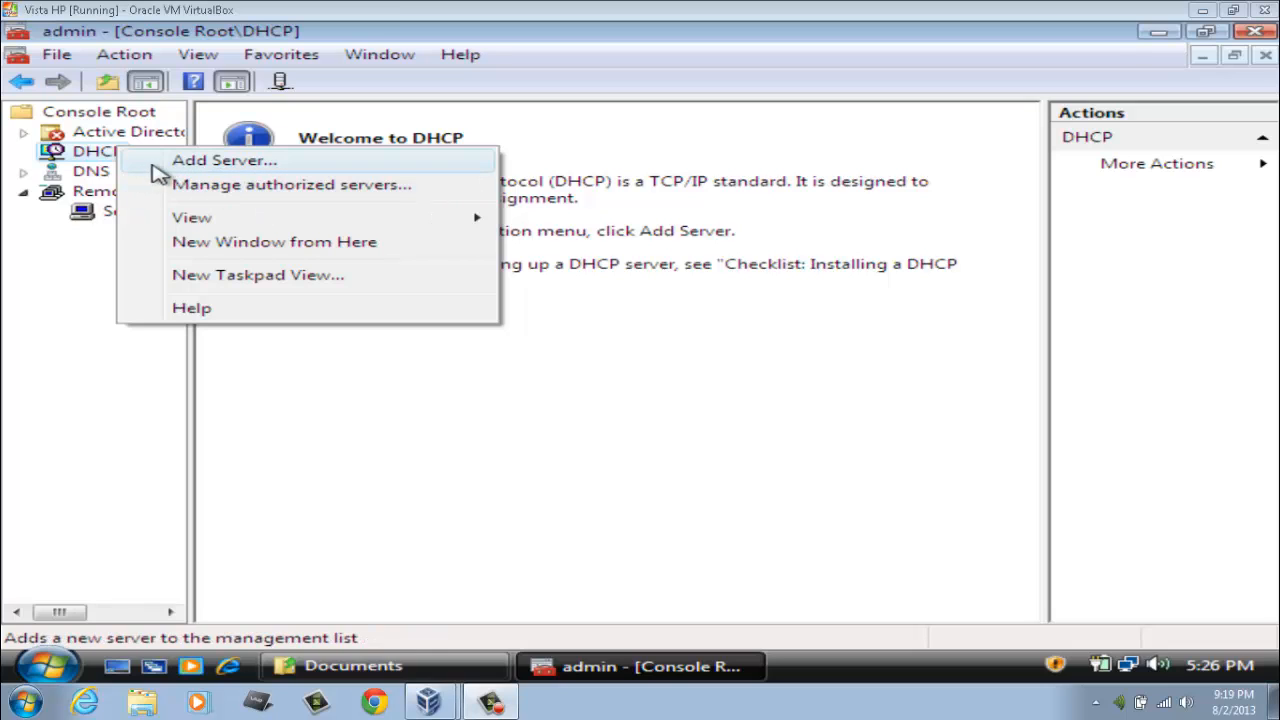
left_click(86, 291)
right_click(101, 153)
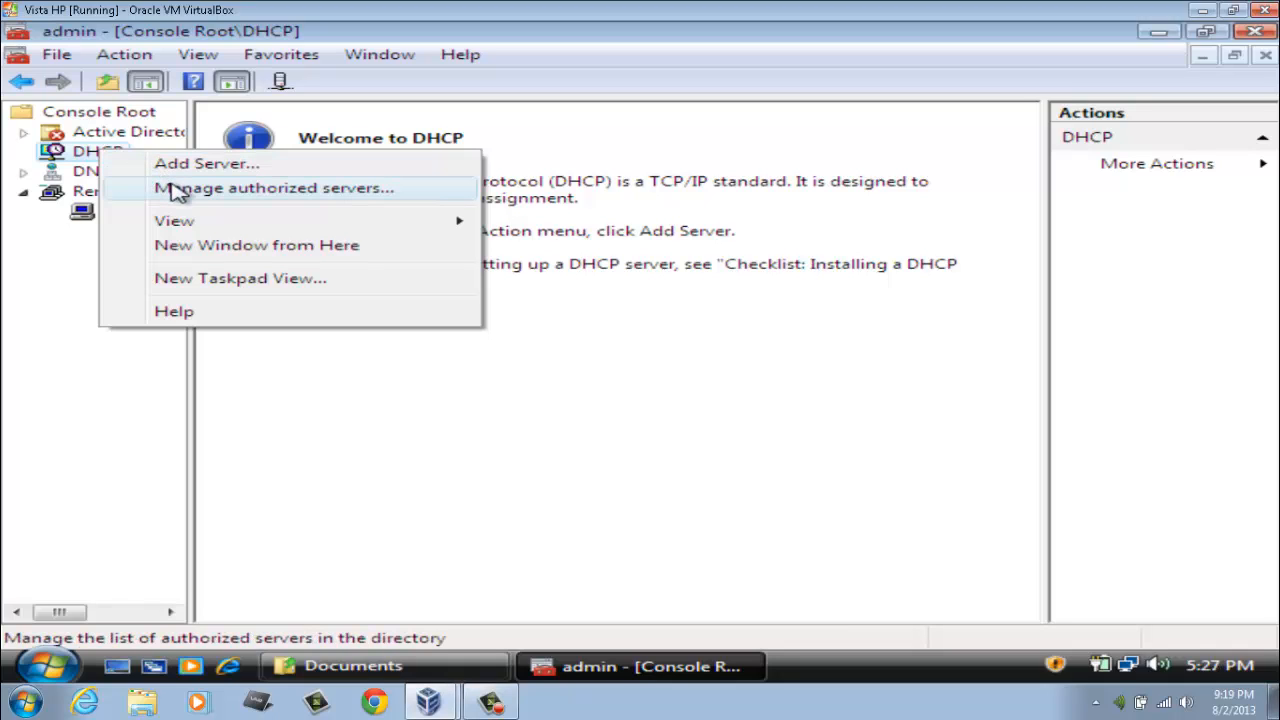
left_click(90, 290)
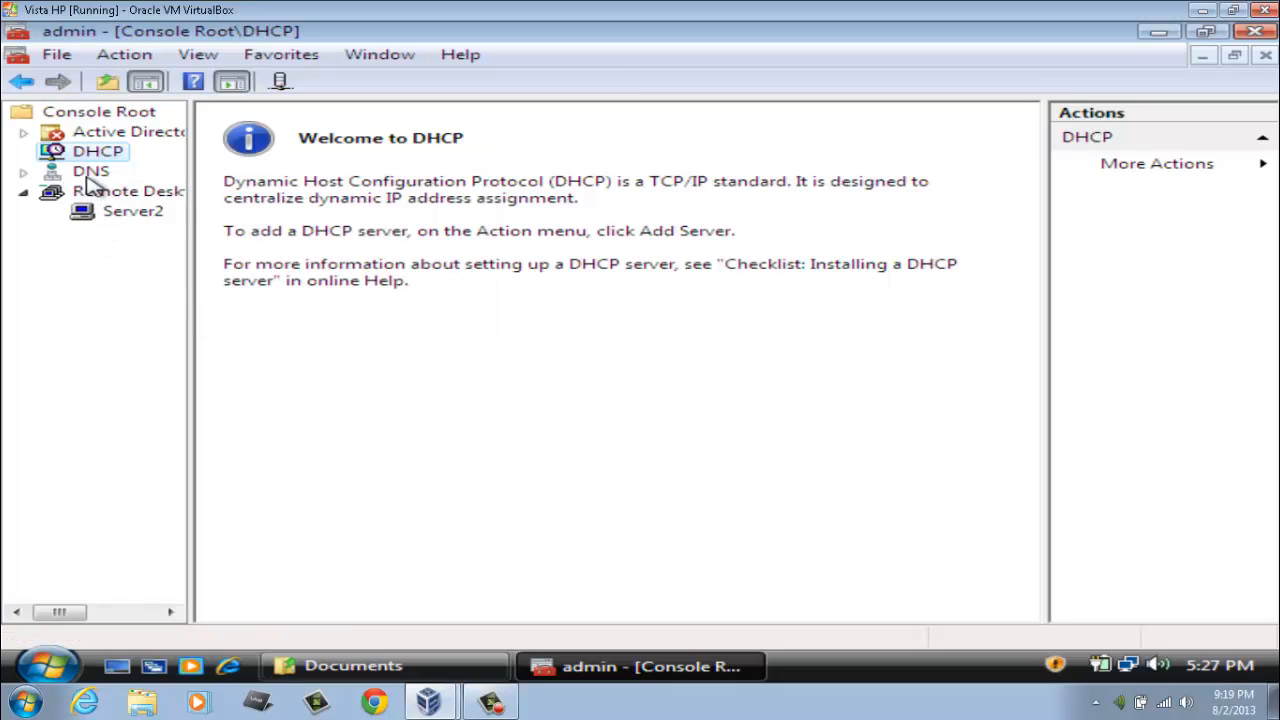
right_click(90, 174)
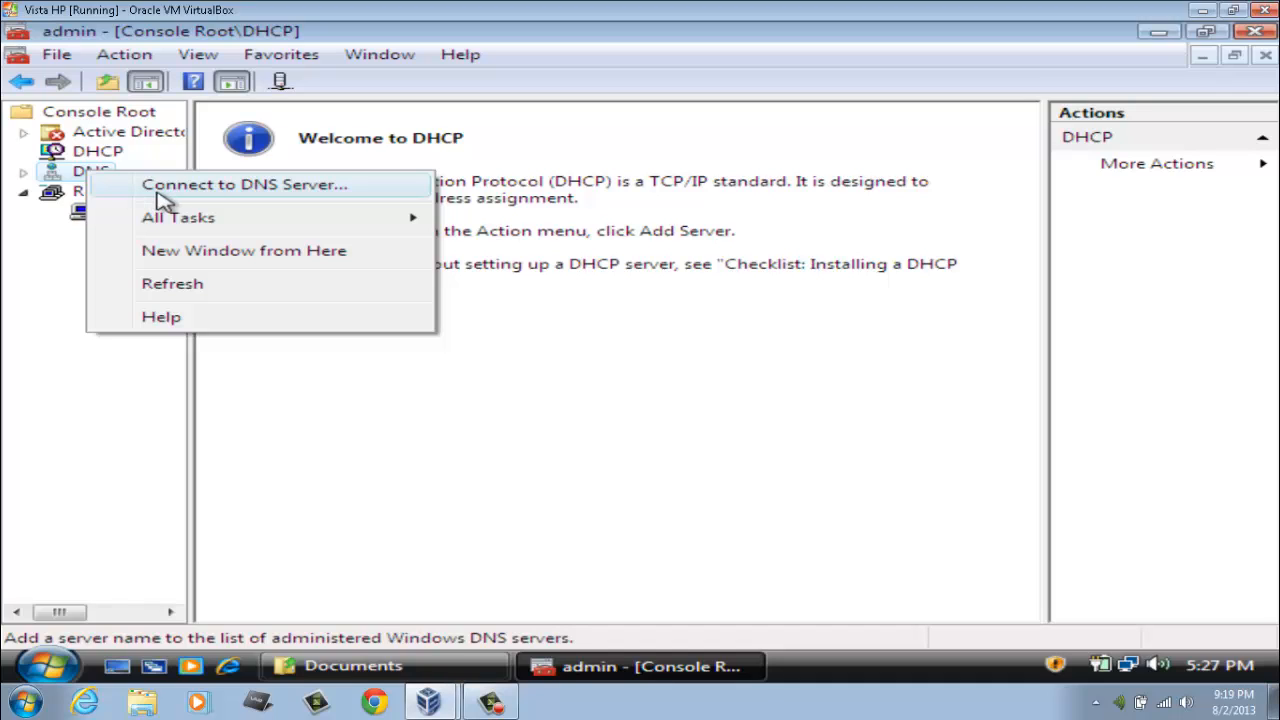
mouse_move(203, 217)
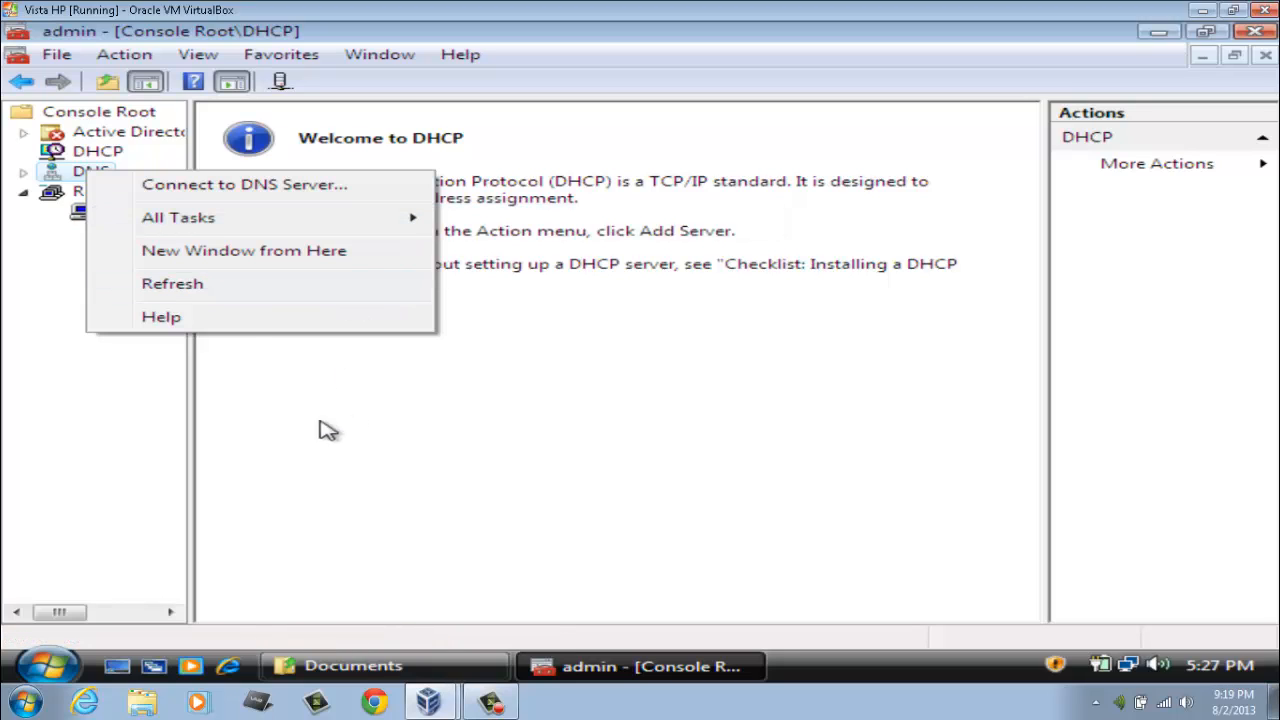
left_click(282, 456)
left_click(55, 56)
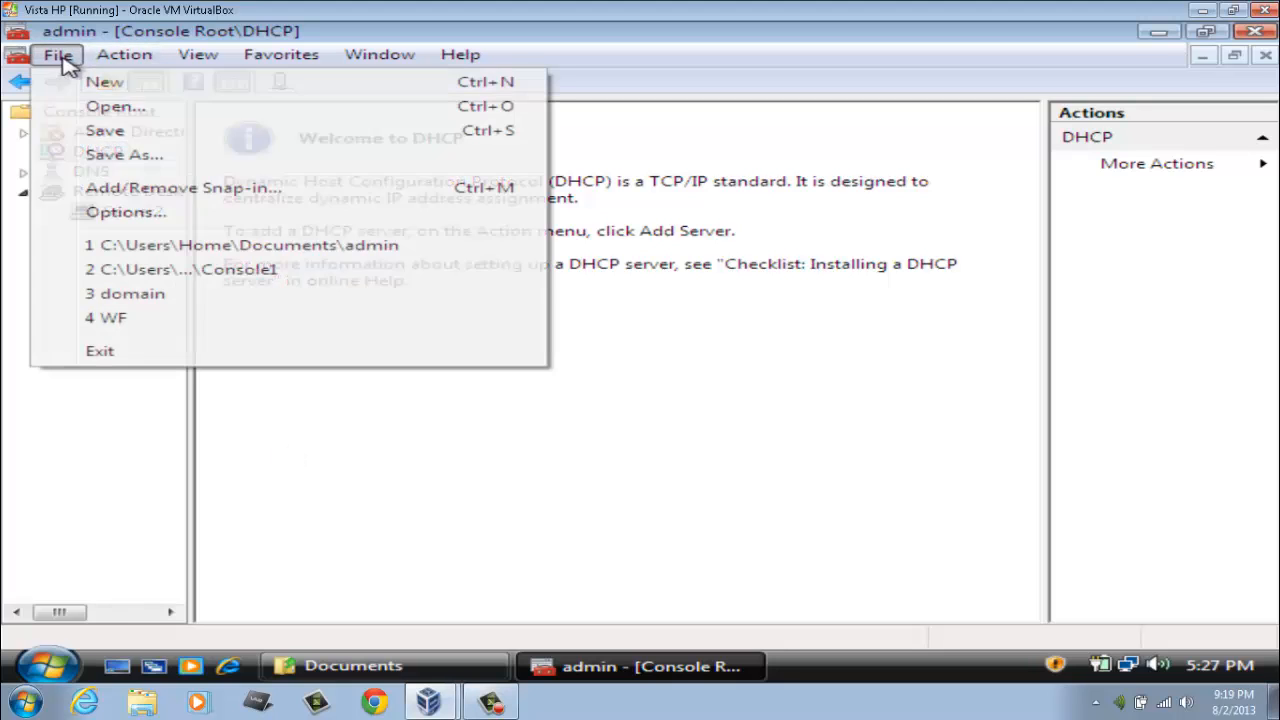
left_click(140, 190)
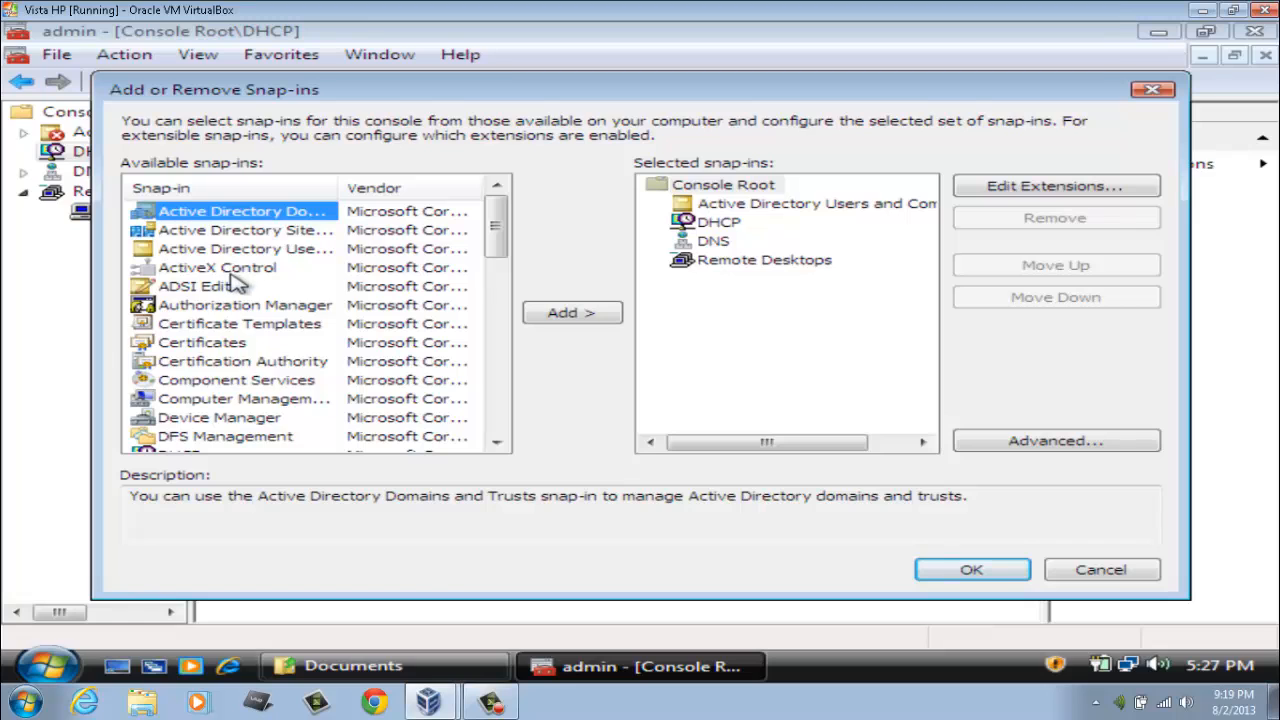
scroll(345, 295, "down", 11)
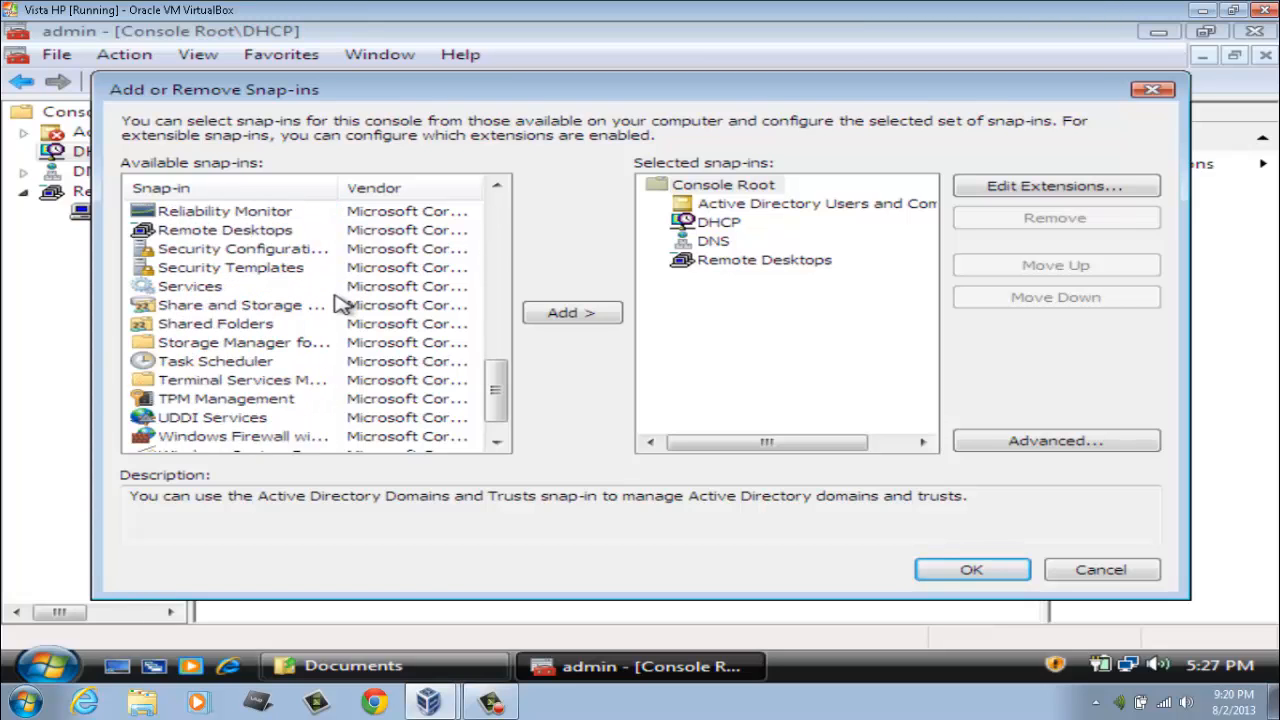
scroll(340, 303, "down", 1)
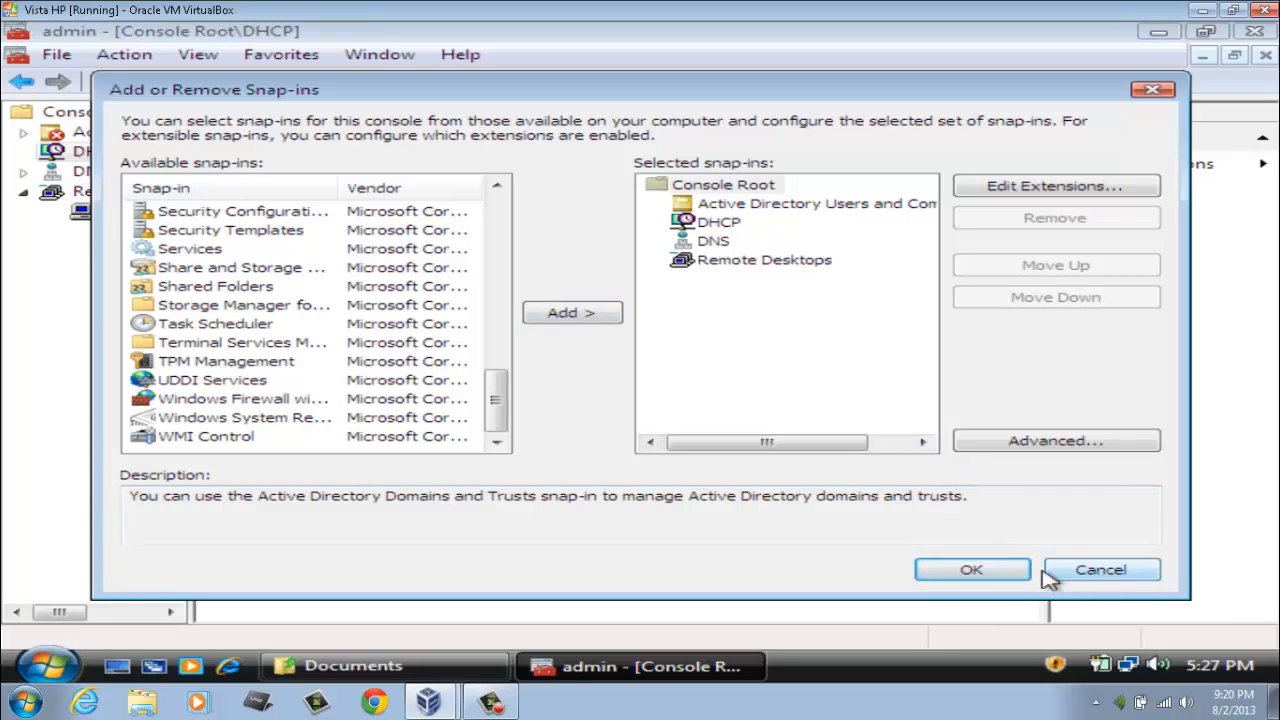
left_click(1077, 568)
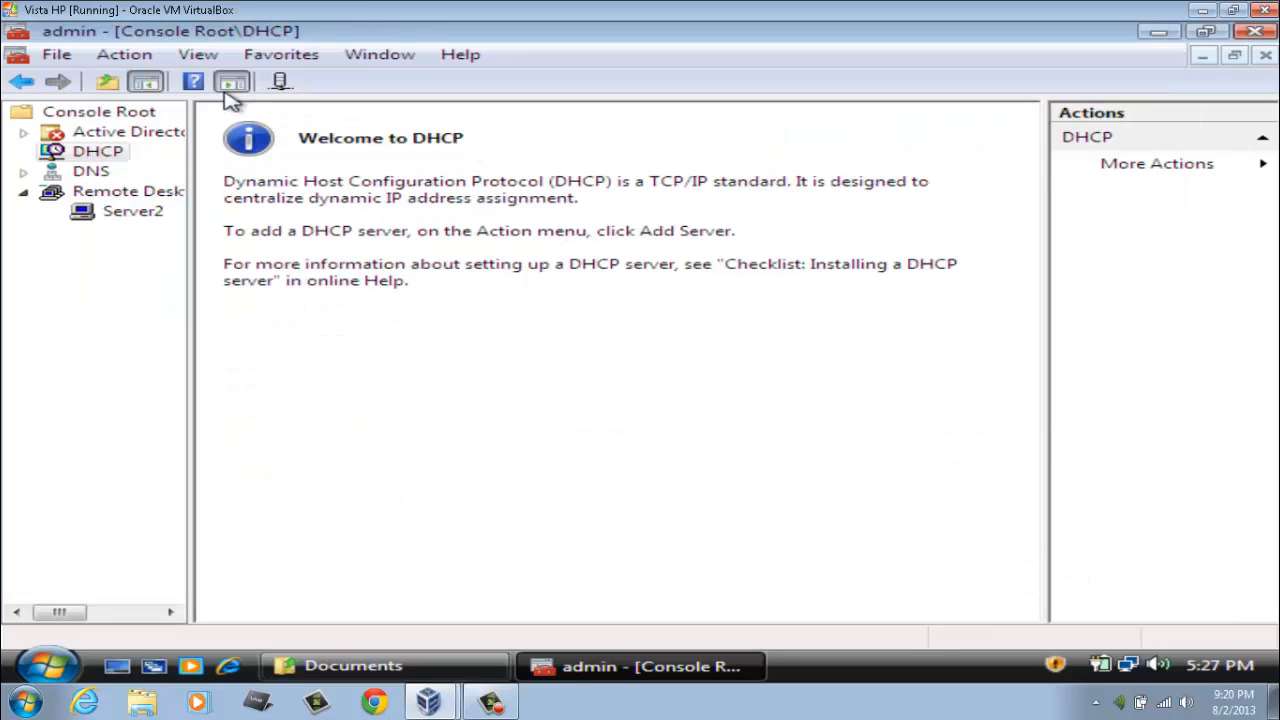
left_click(57, 56)
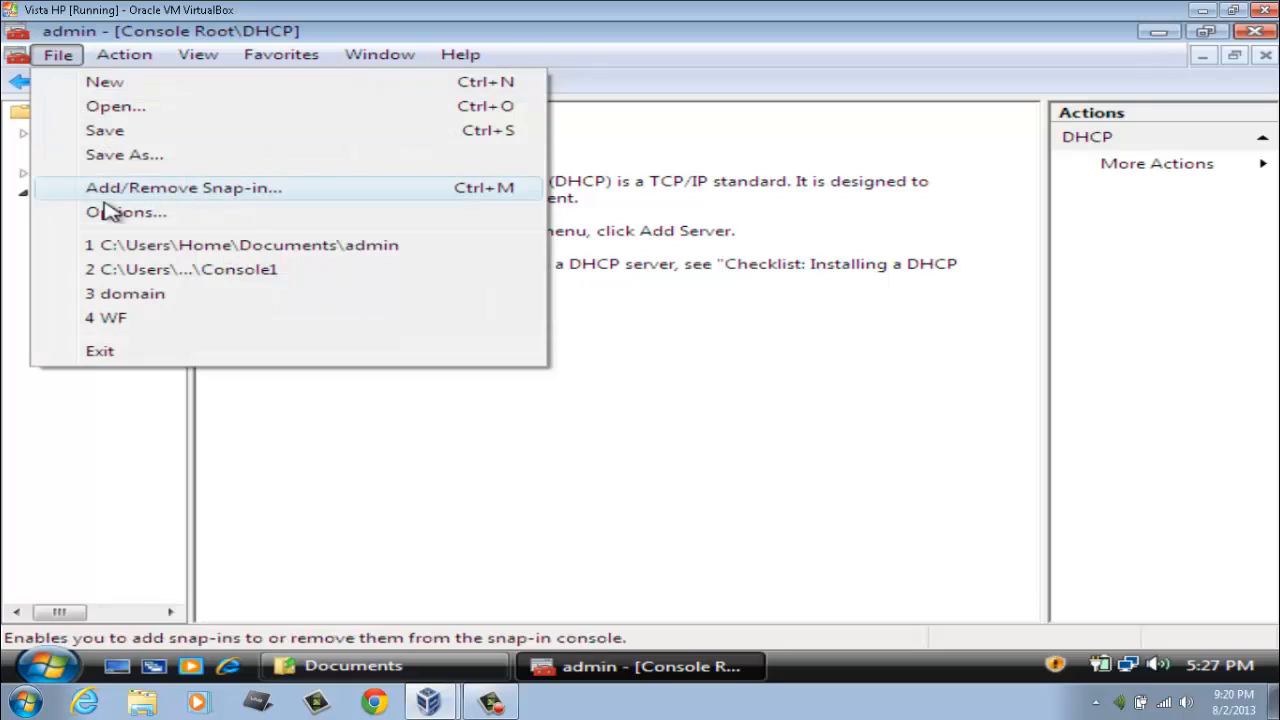
left_click(109, 211)
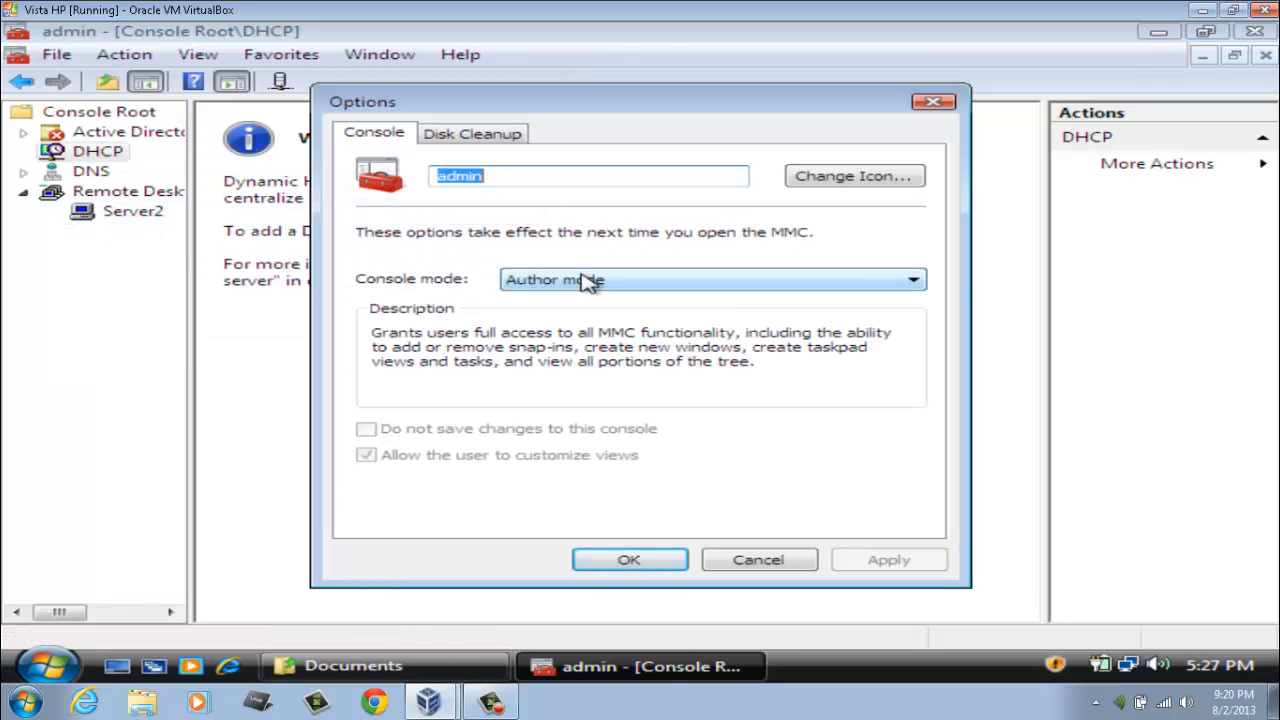
left_click(634, 284)
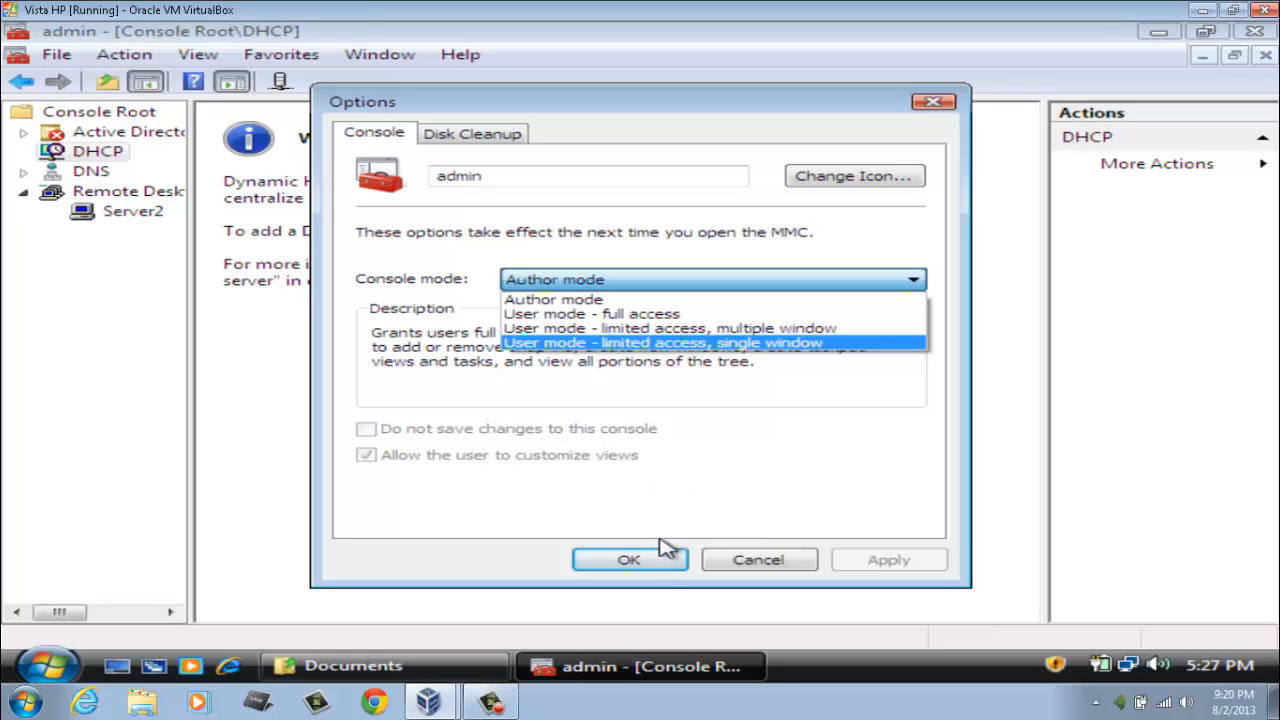
left_click(660, 570)
left_click(660, 570)
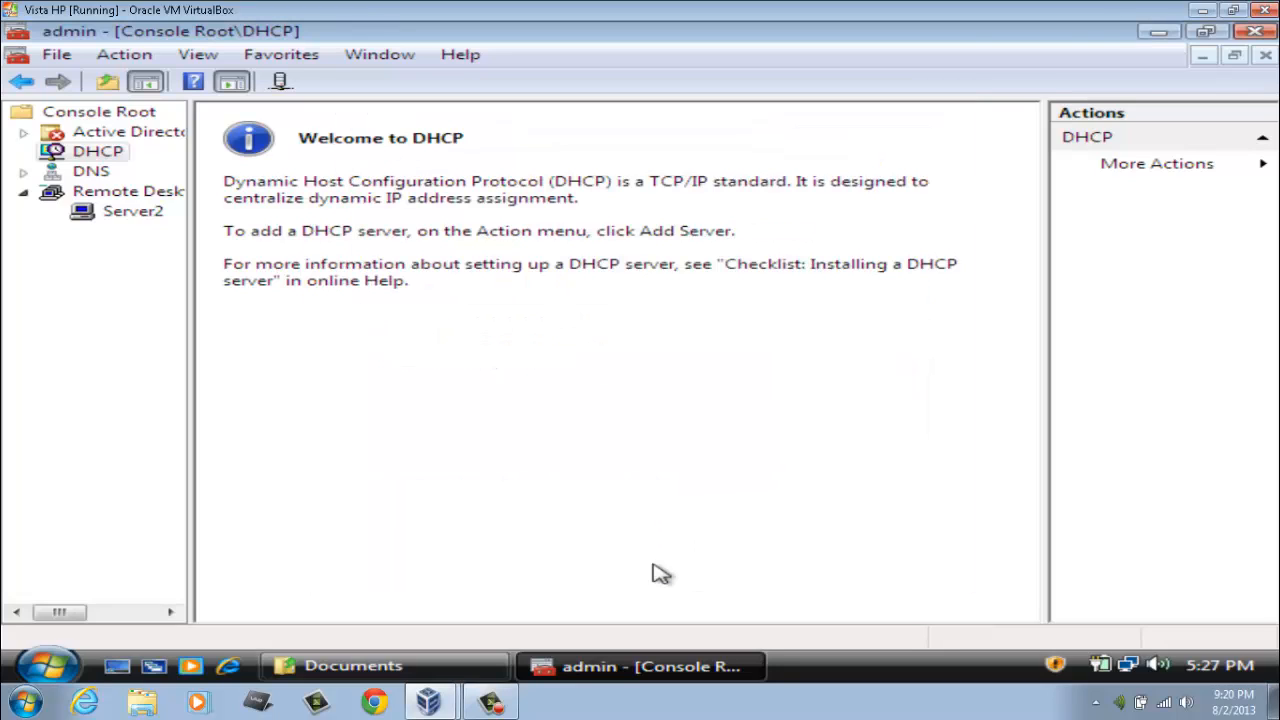